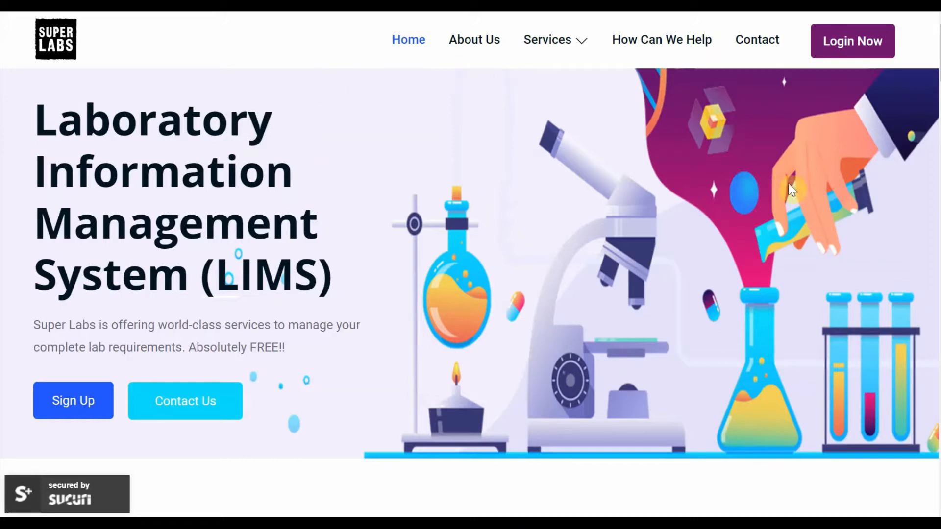
# Review the Super Labs home page from the services and pricing plan down to the footer, and return to its beginning
pyautogui.scroll(-7, 937, 79)
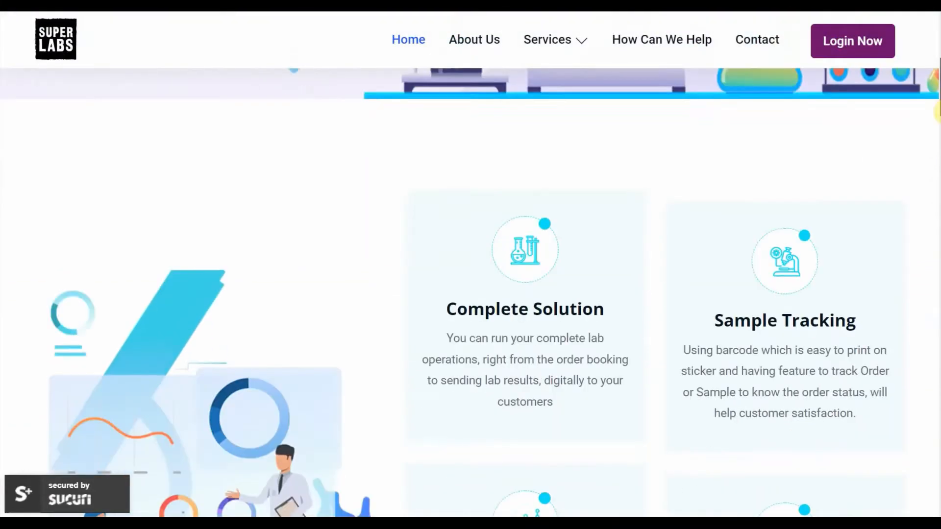
pyautogui.moveTo(940, 112); pyautogui.dragTo(940, 208)
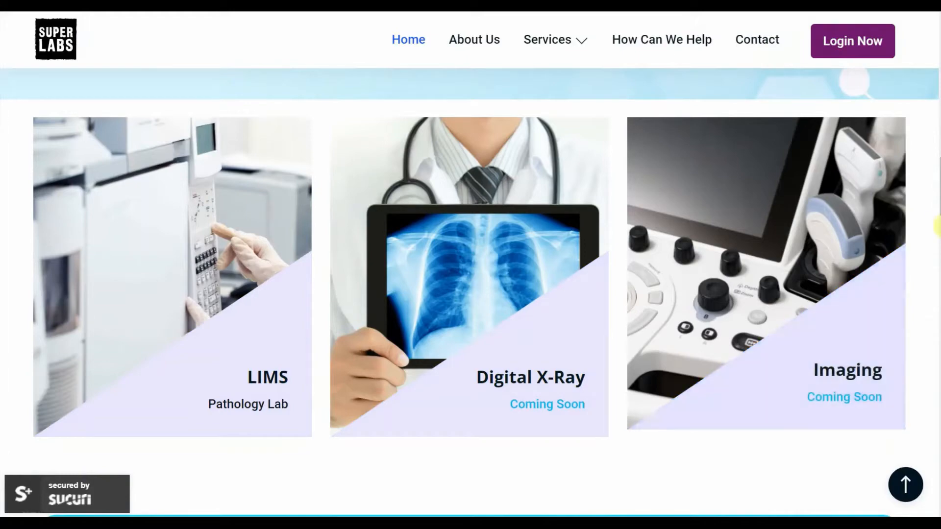
pyautogui.scroll(-10, 937, 208)
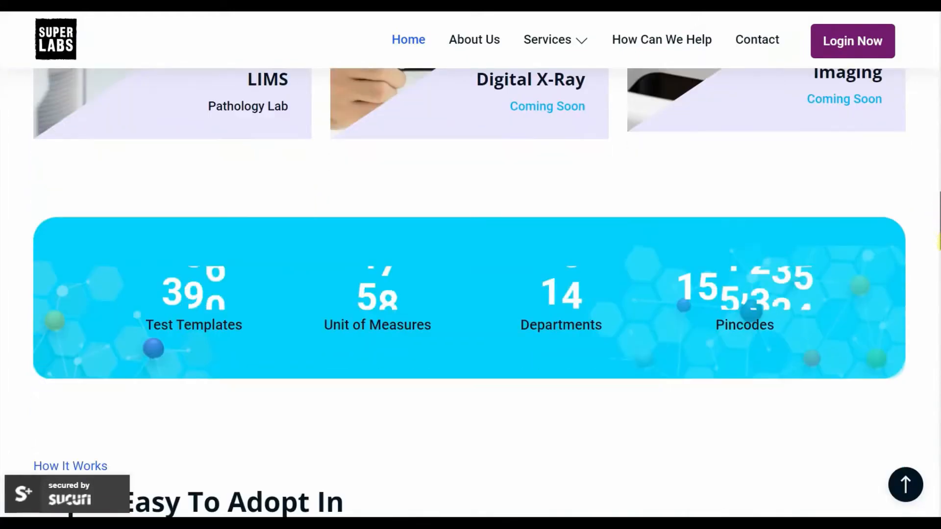
pyautogui.scroll(-7, 938, 209)
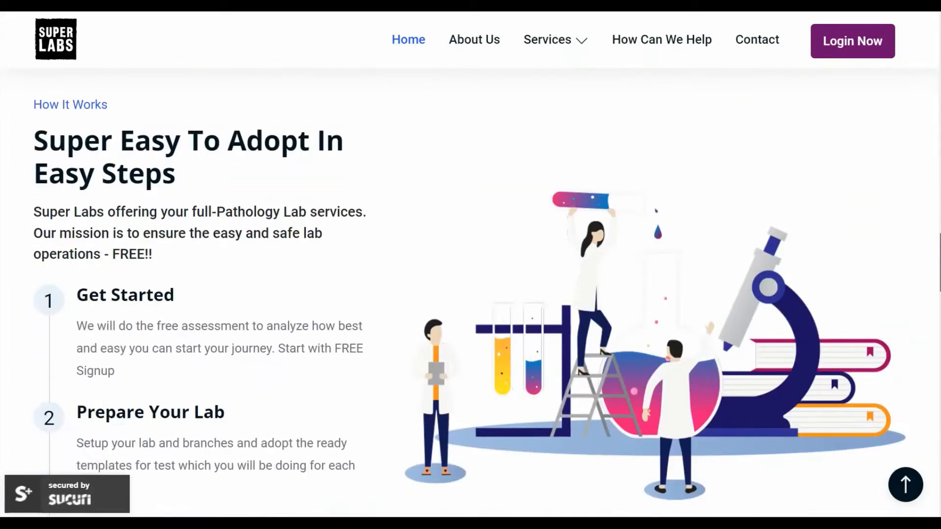
pyautogui.scroll(-8, 470, 289)
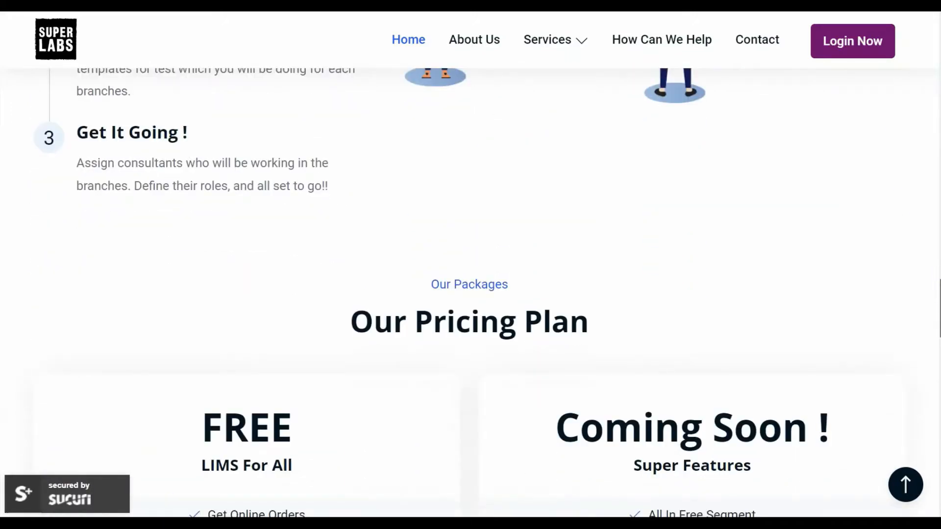
pyautogui.scroll(-4, 470, 294)
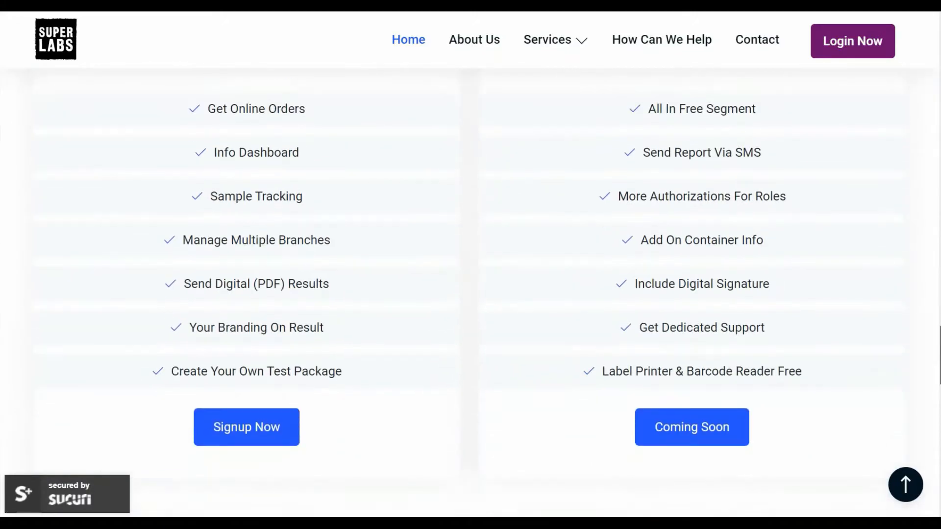
pyautogui.scroll(2, 470, 289)
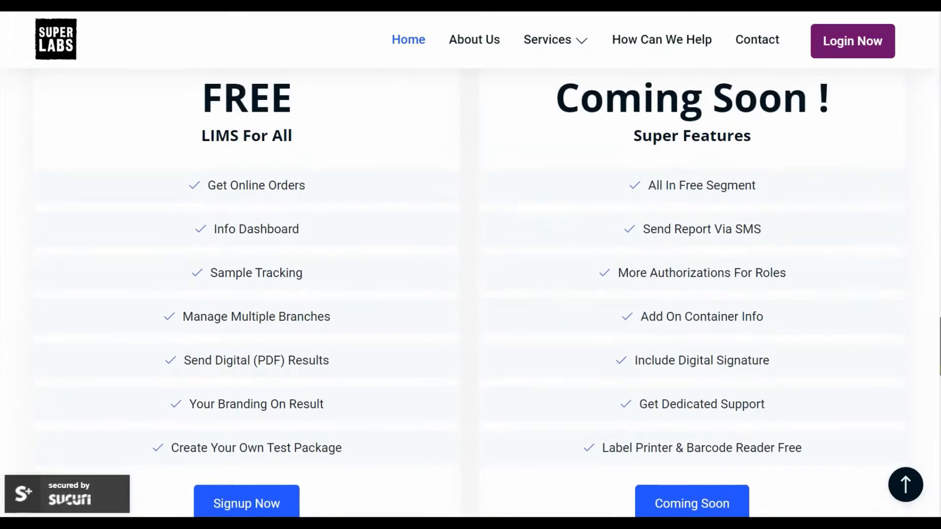
pyautogui.scroll(-6, 470, 289)
pyautogui.scroll(-12, 470, 289)
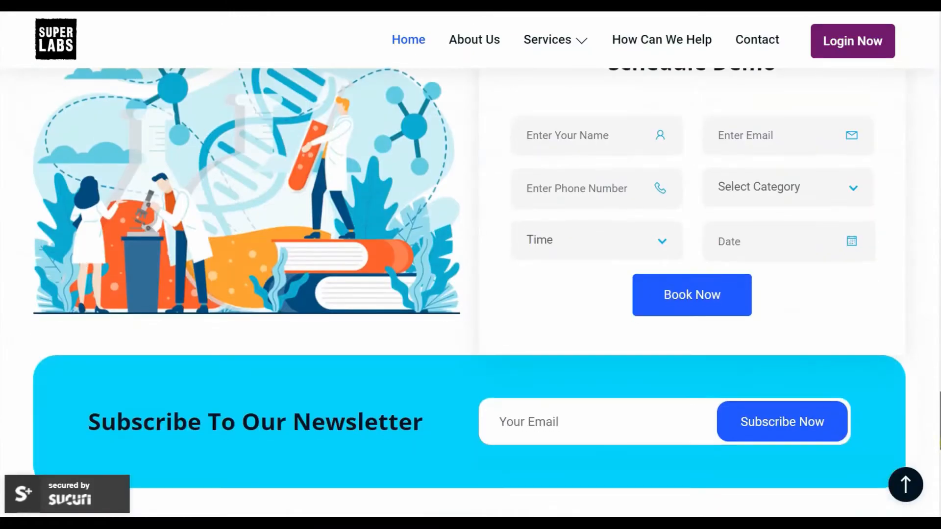
pyautogui.scroll(-4, 469, 289)
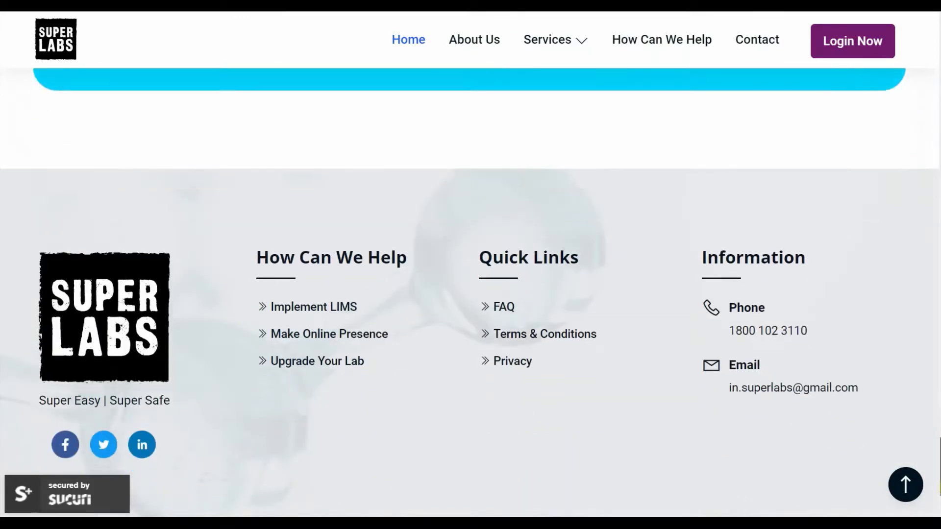
pyautogui.moveTo(940, 492); pyautogui.dragTo(939, 47)
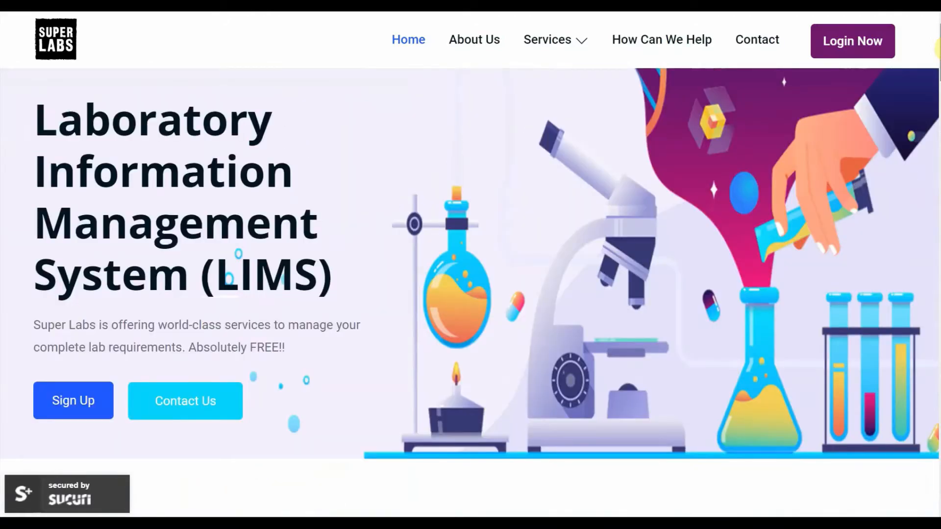
# Open the sign-up form and enter the account holder's first and last name
pyautogui.click(88, 401)
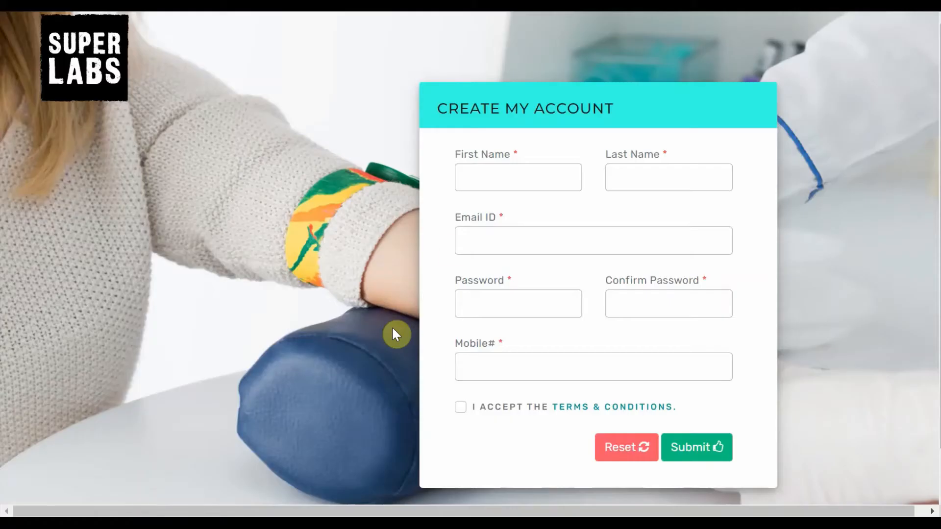
pyautogui.click(536, 184)
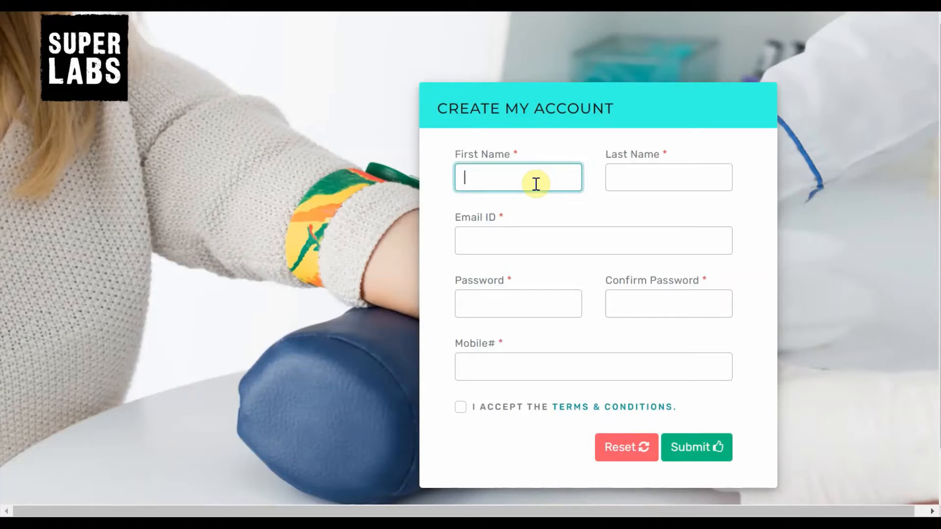
pyautogui.press('Tab')
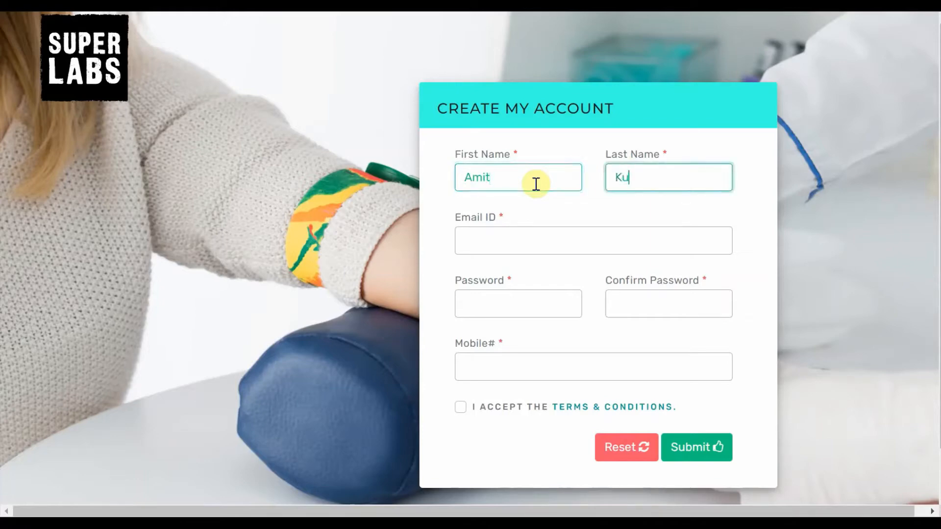
pyautogui.press('Tab')
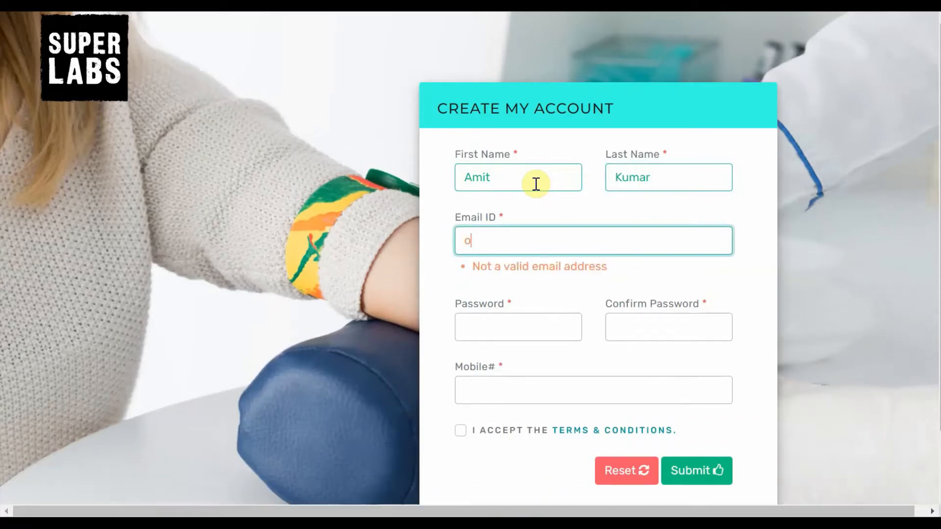
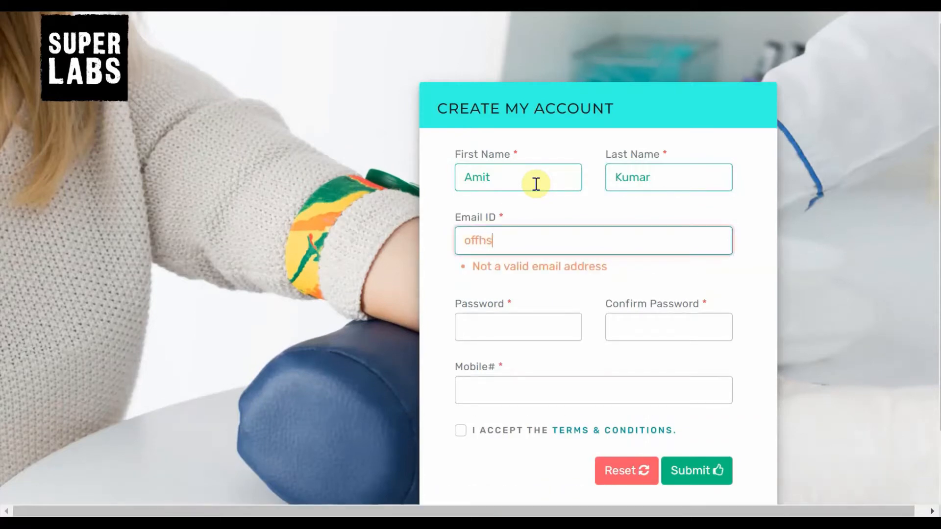
# Fill in the account holder's e-mail address in the registration form
pyautogui.press('Tab')
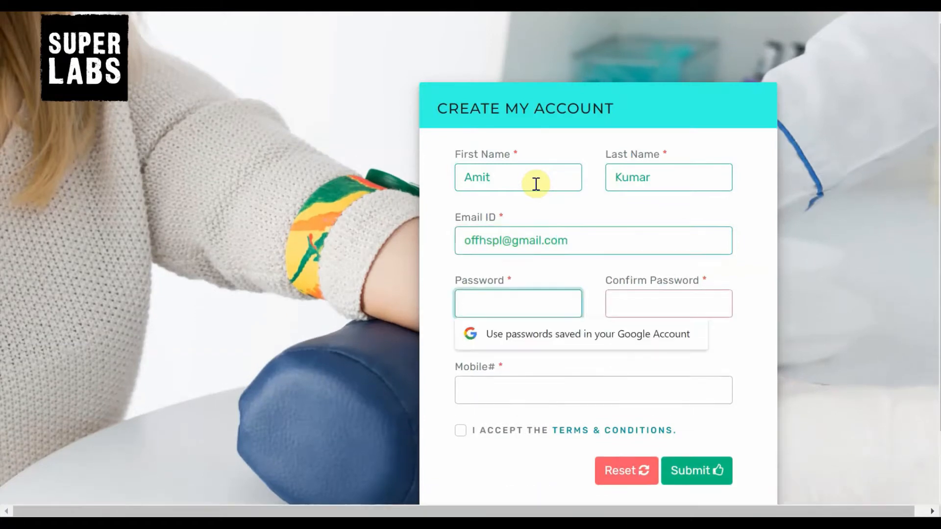
# Enter the account password and repeat it in the Confirm Password field
pyautogui.write('••••••••')
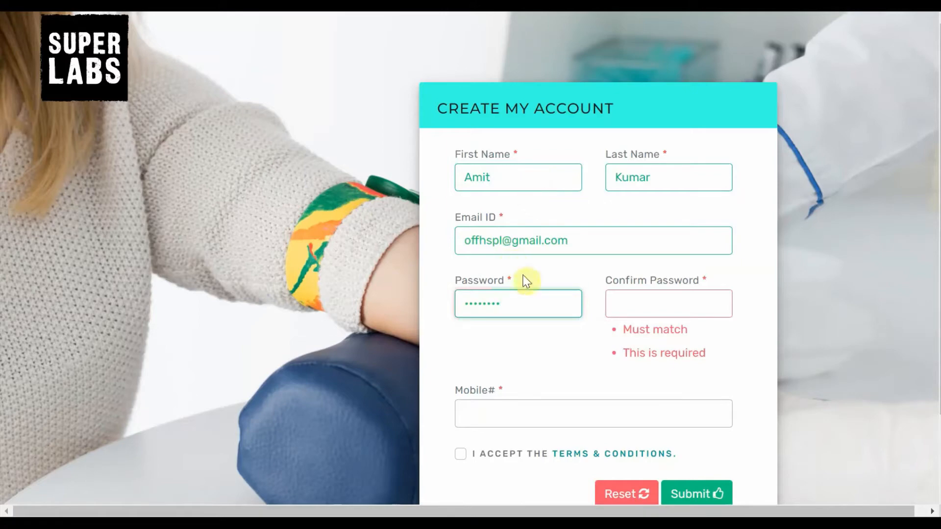
pyautogui.click(622, 299)
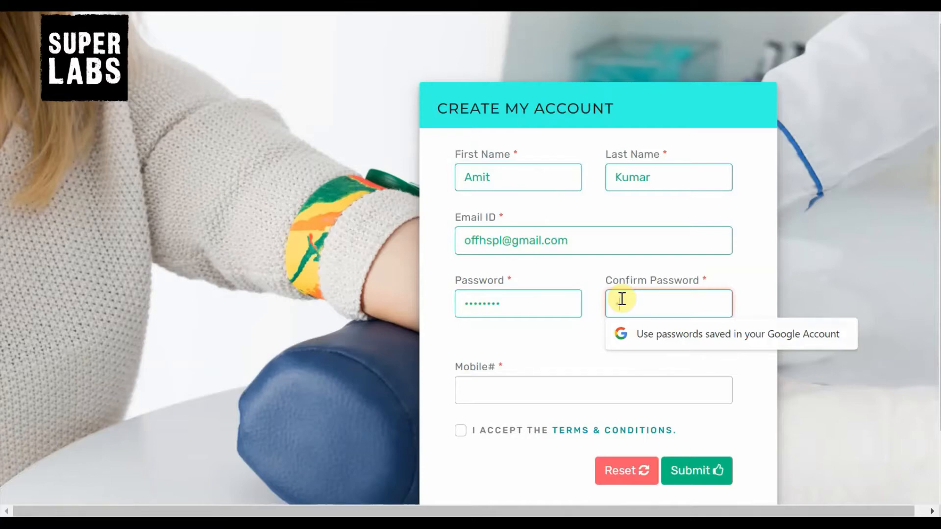
pyautogui.write('••••••••')
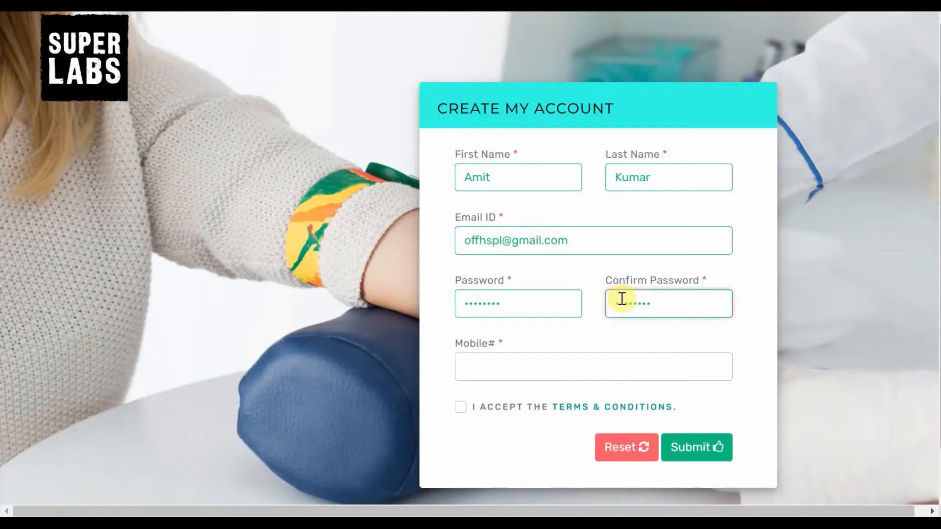
# Enter the account holder's ten-digit mobile number, clearing the mistyped digits first
pyautogui.click(580, 362)
pyautogui.write('09100')
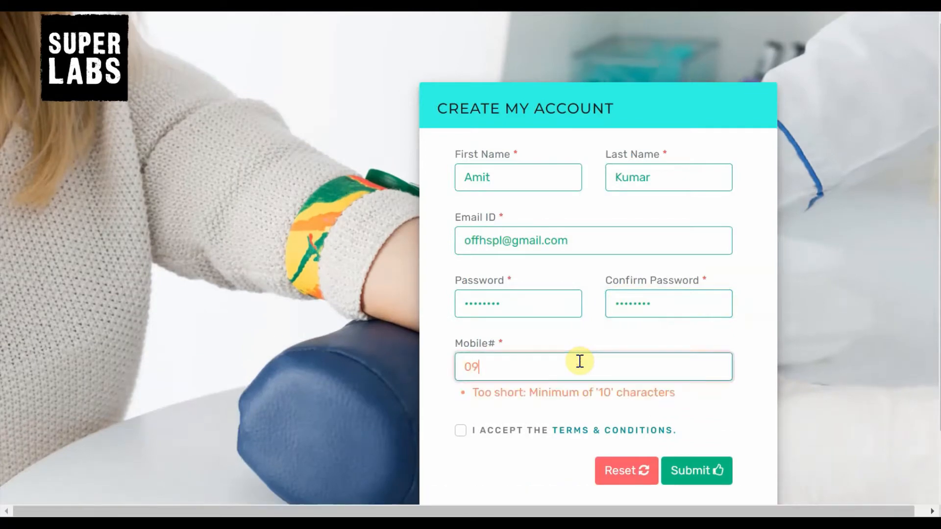
pyautogui.press('BackSpace')
pyautogui.press('BackSpace')
pyautogui.press('BackSpace')
pyautogui.press('BackSpace')
pyautogui.press('BackSpace')
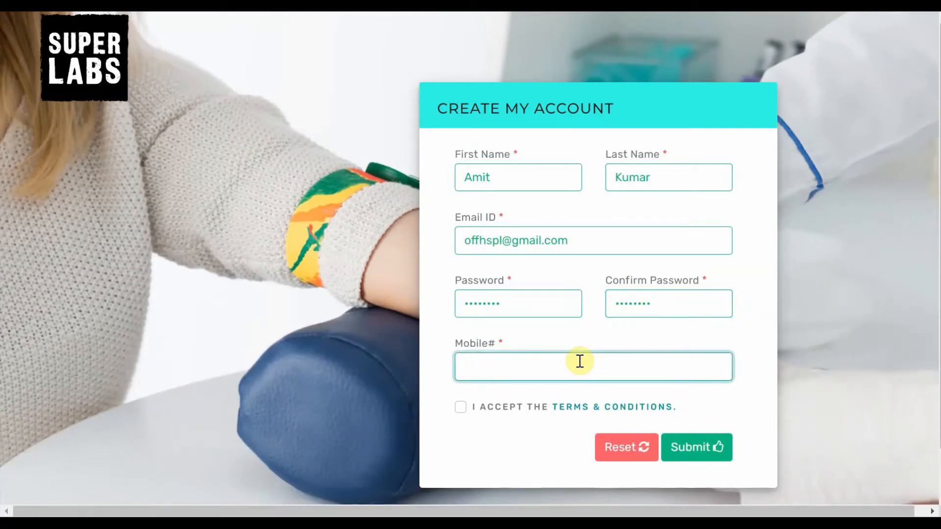
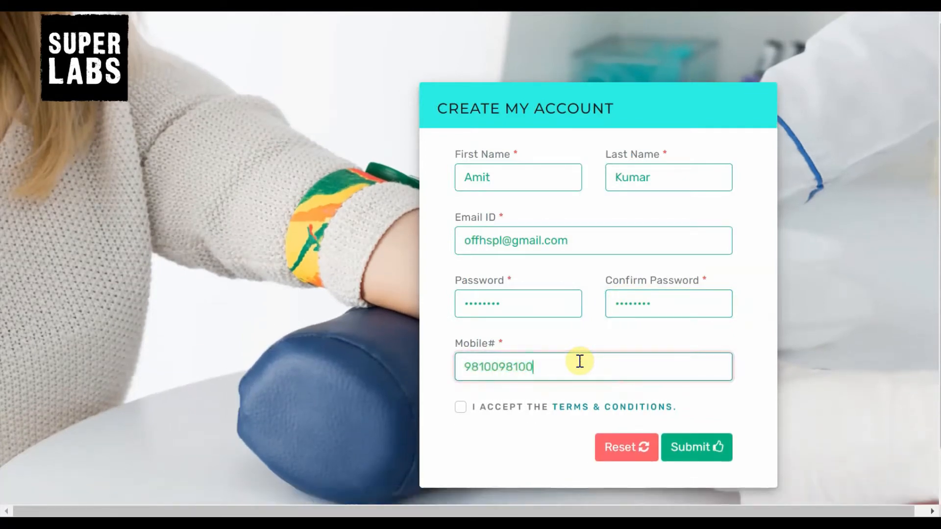
# Accept the terms and conditions, submit the registration, and decline saving the password in the browser
pyautogui.click(495, 409)
pyautogui.click(680, 452)
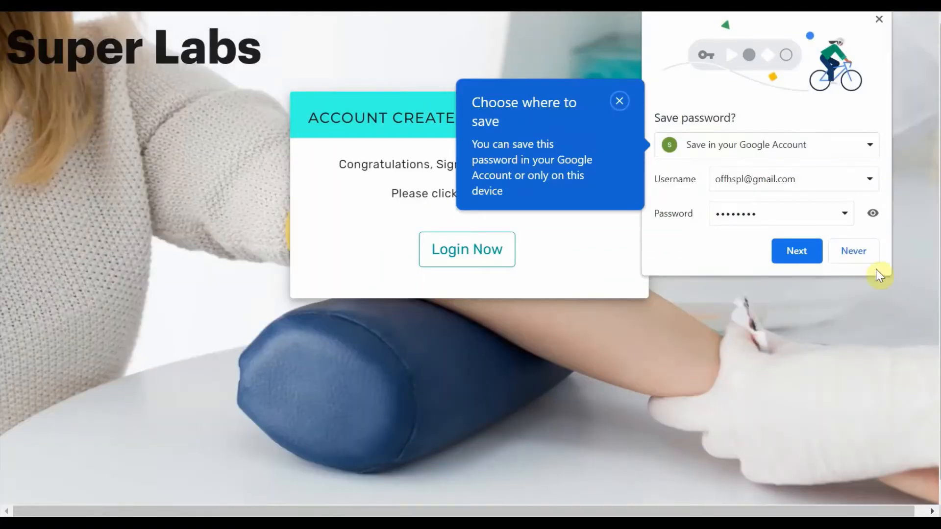
pyautogui.click(855, 251)
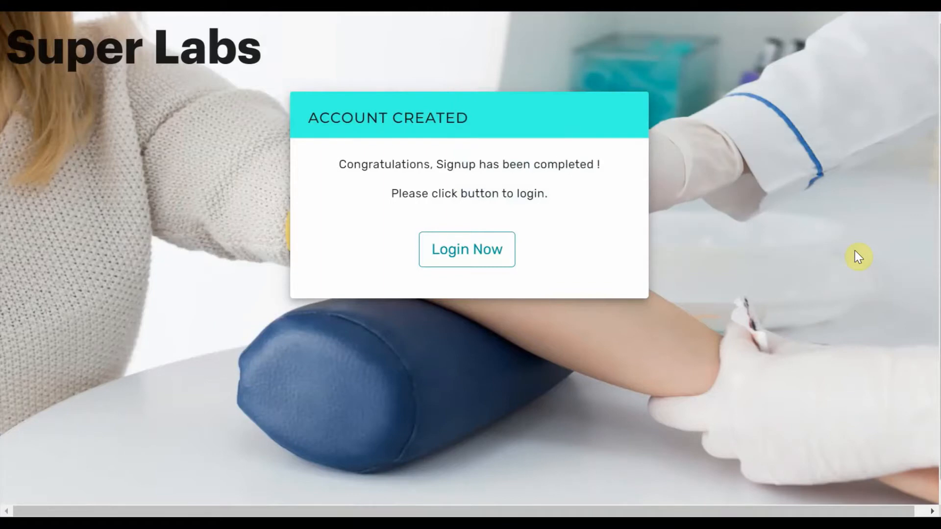
# Go to the login page and log in with the new account's e-mail address and password
pyautogui.click(473, 251)
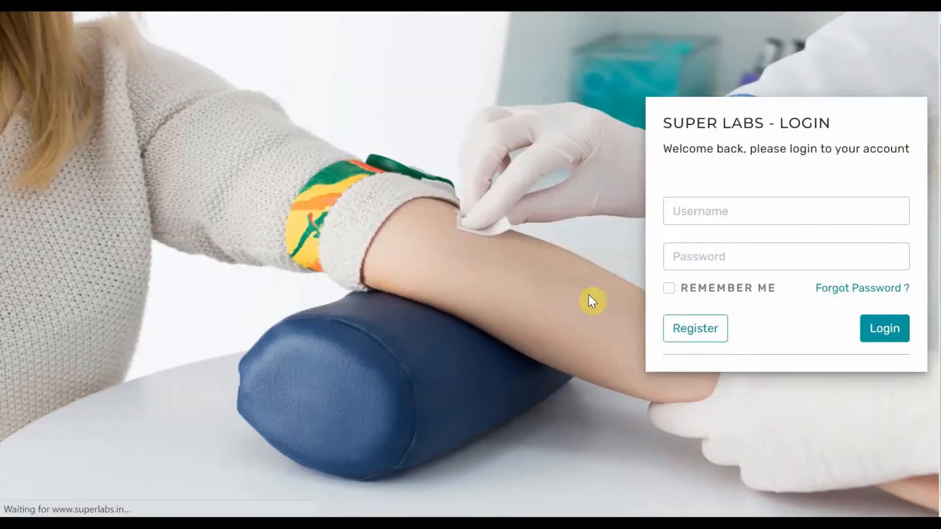
pyautogui.click(728, 289)
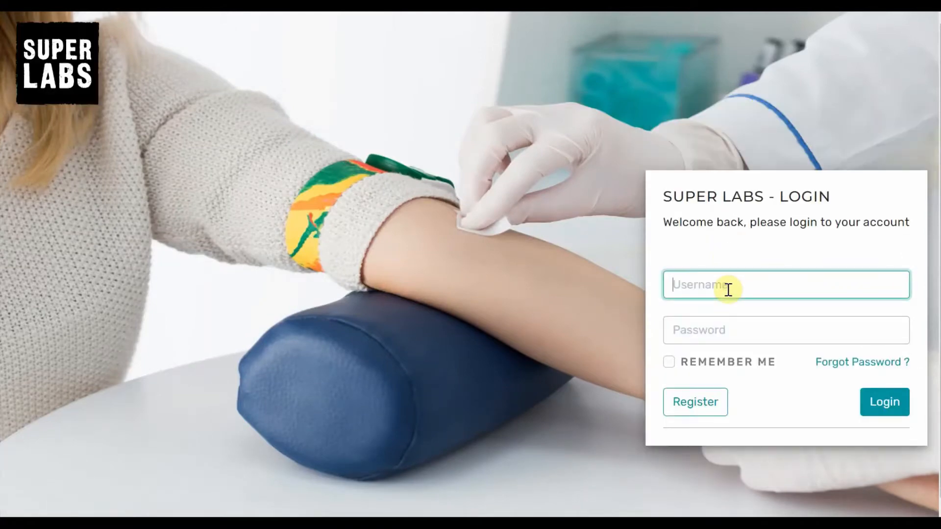
pyautogui.press('Tab')
pyautogui.write('********')
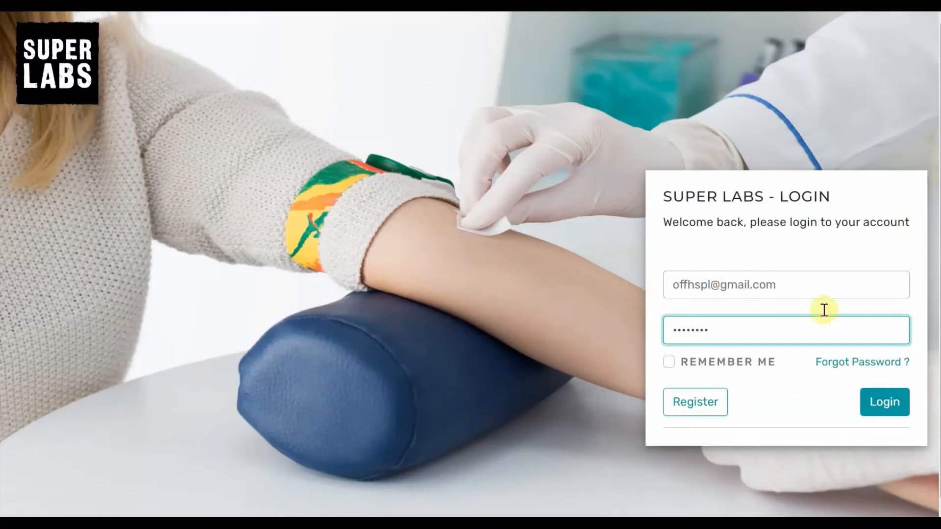
pyautogui.click(879, 402)
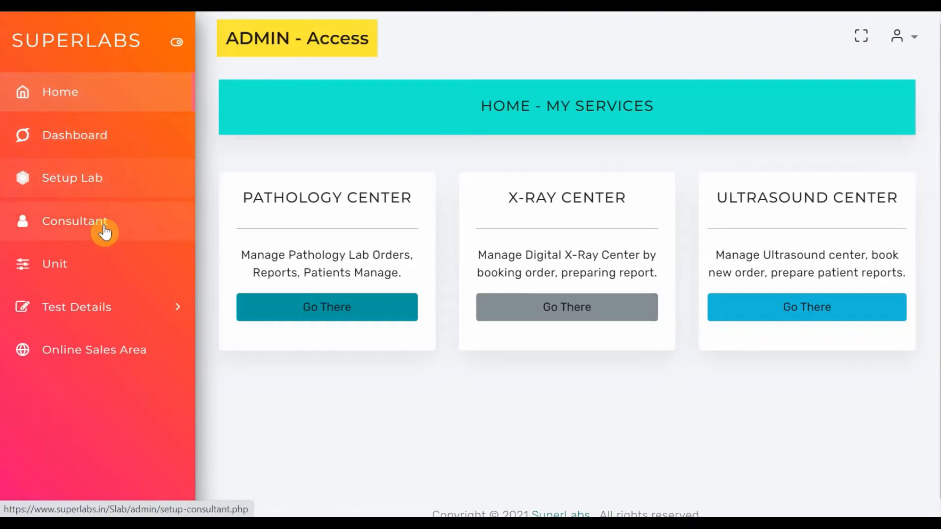
# Expand the Test Details options and try to log in to the Pathology Center without a branch
pyautogui.click(115, 315)
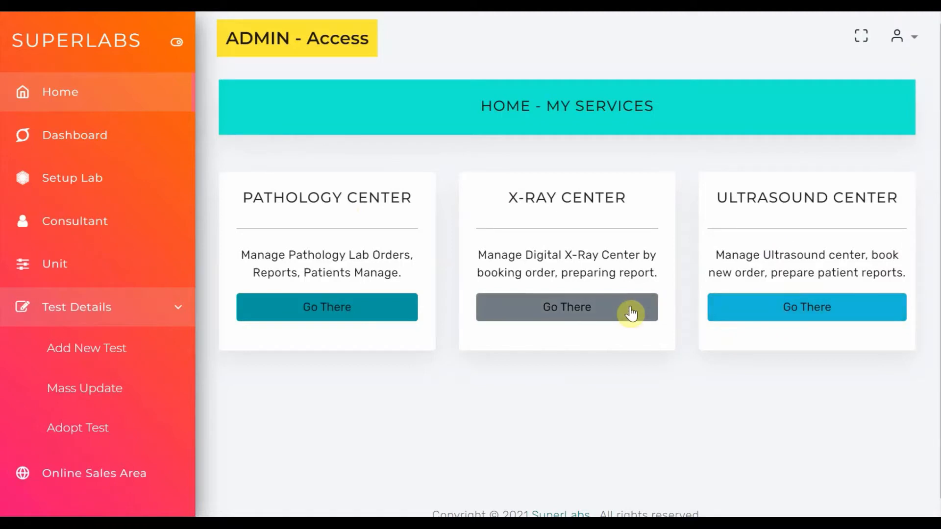
pyautogui.click(374, 307)
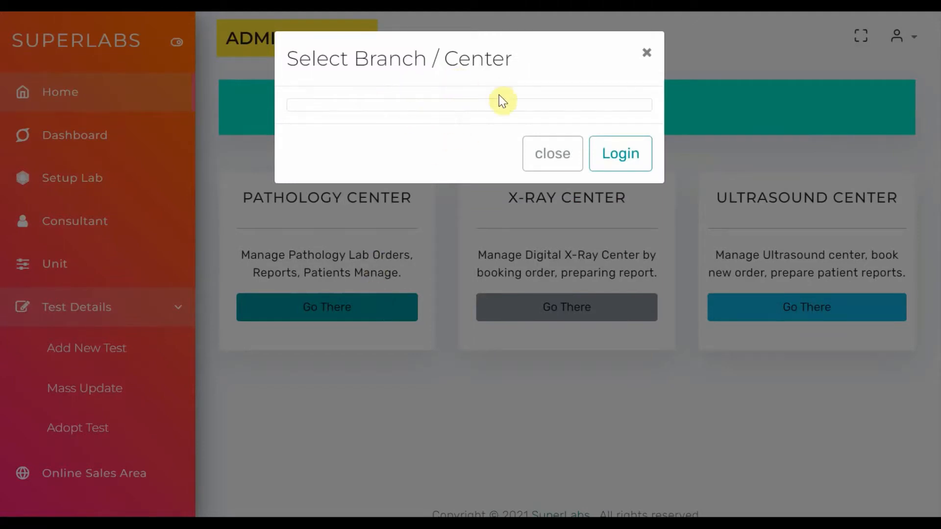
pyautogui.click(621, 154)
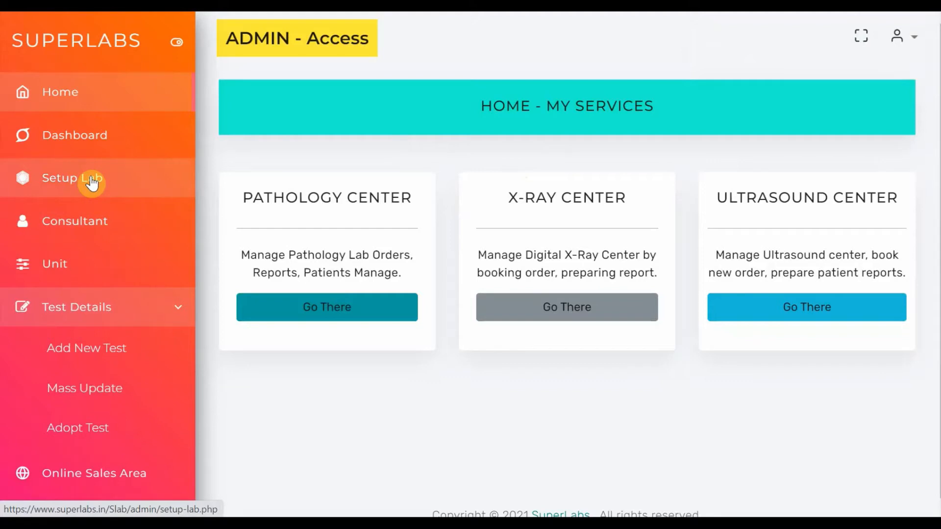
# Start a new lab/branch entry in the lab setup and choose Pathology Lab as its lab type
pyautogui.click(91, 179)
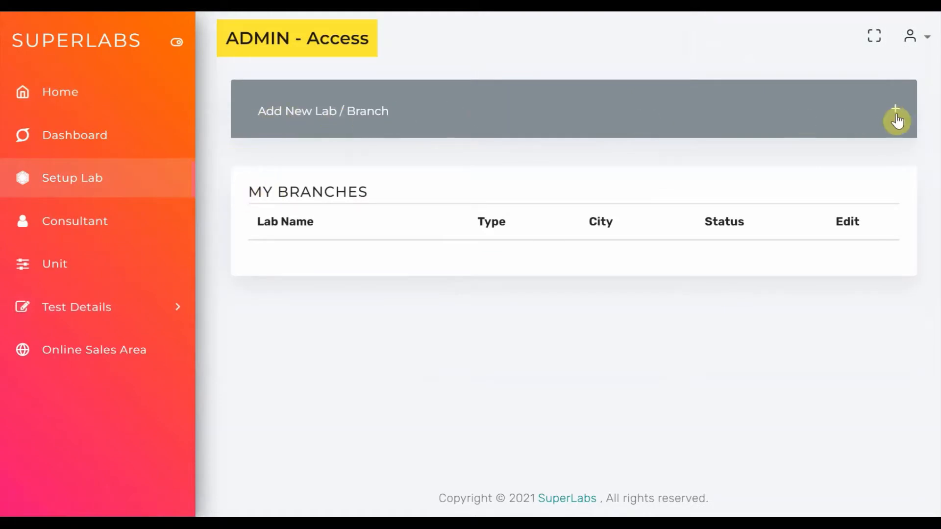
pyautogui.click(358, 115)
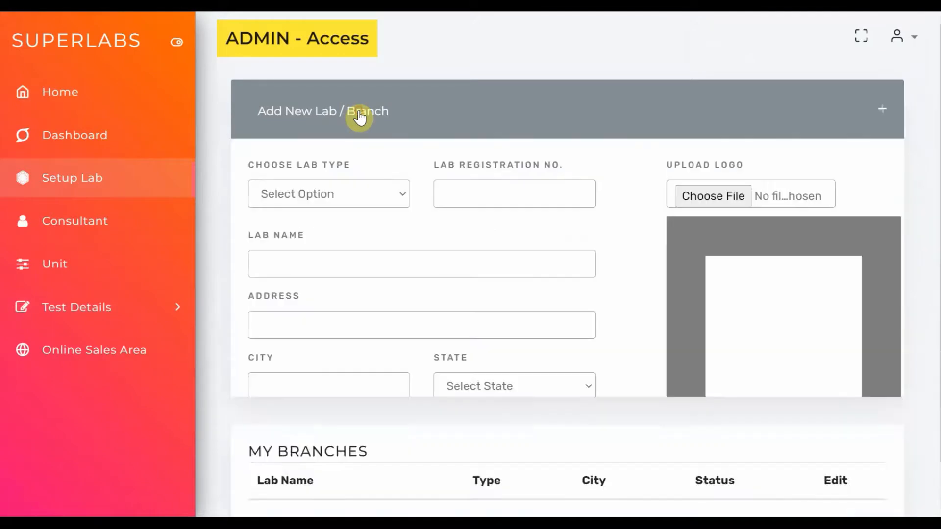
pyautogui.click(346, 200)
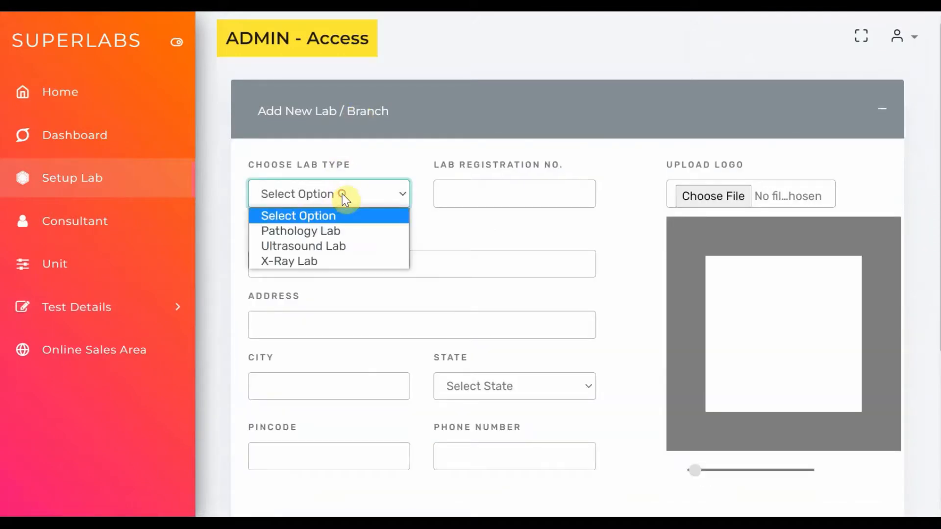
pyautogui.click(337, 231)
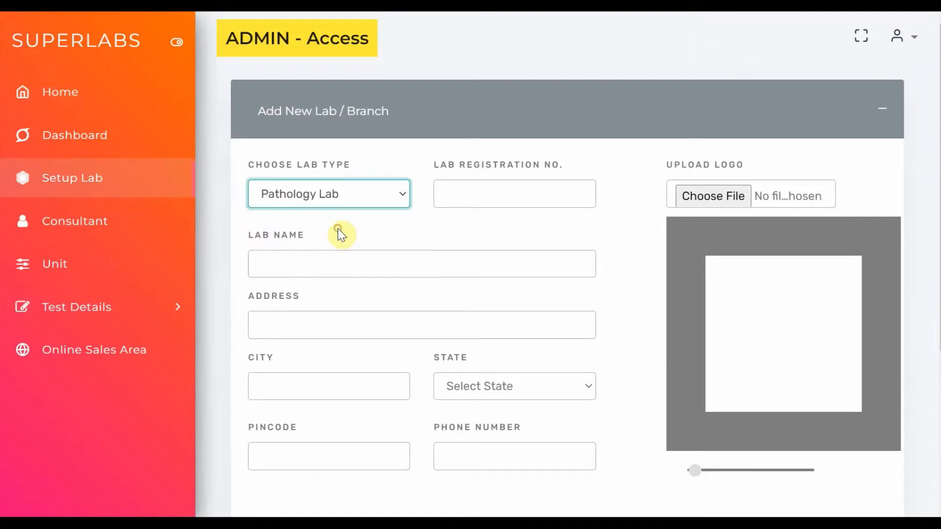
# Fill in the lab registration number and set the lab name to ABC Pathology Lab
pyautogui.click(456, 196)
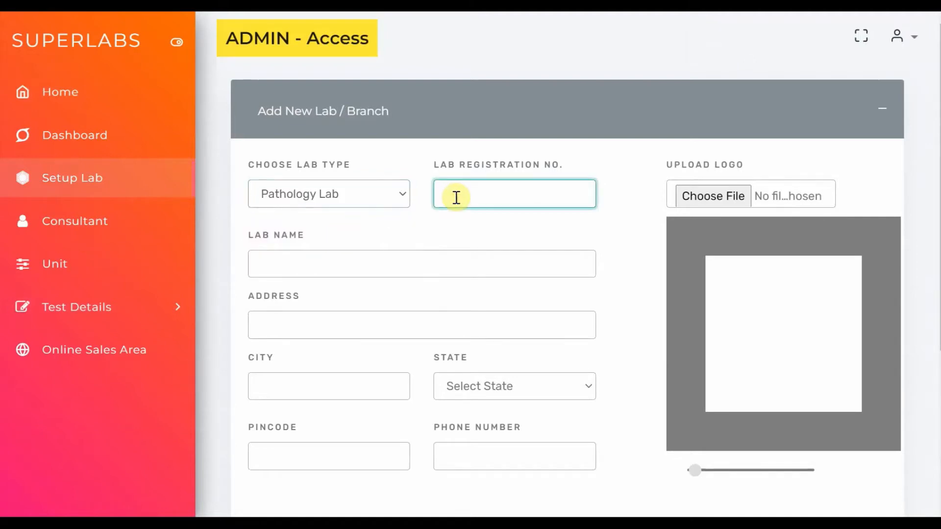
pyautogui.write('ABC#123')
pyautogui.press('Tab')
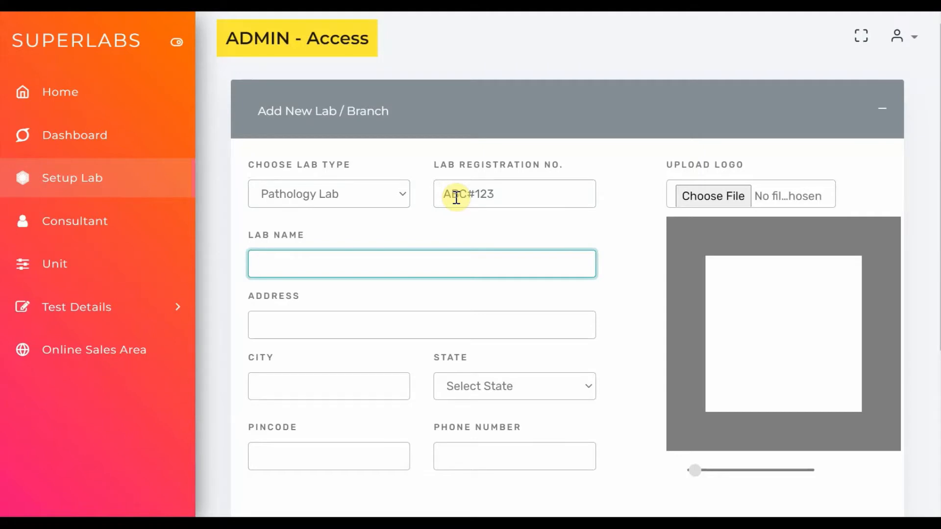
pyautogui.write('ABC Pathology ')
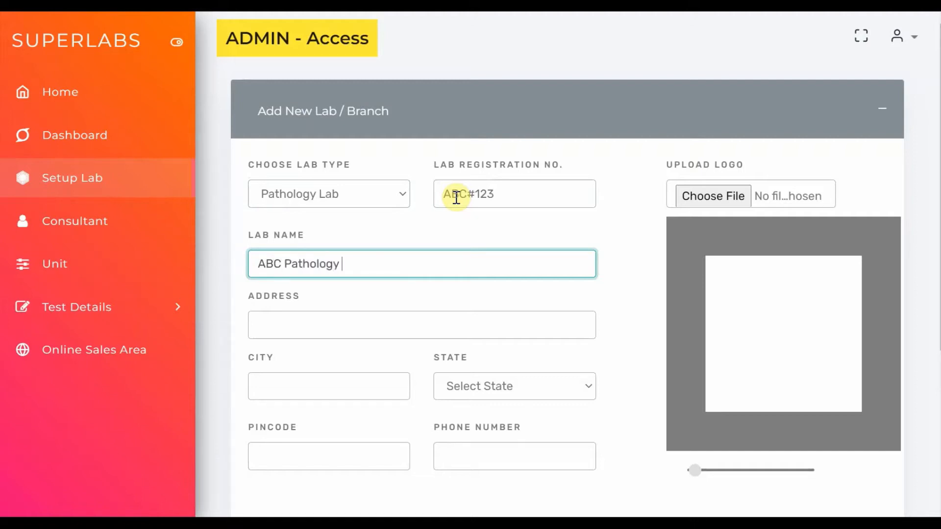
pyautogui.write('Lab')
pyautogui.press('Tab')
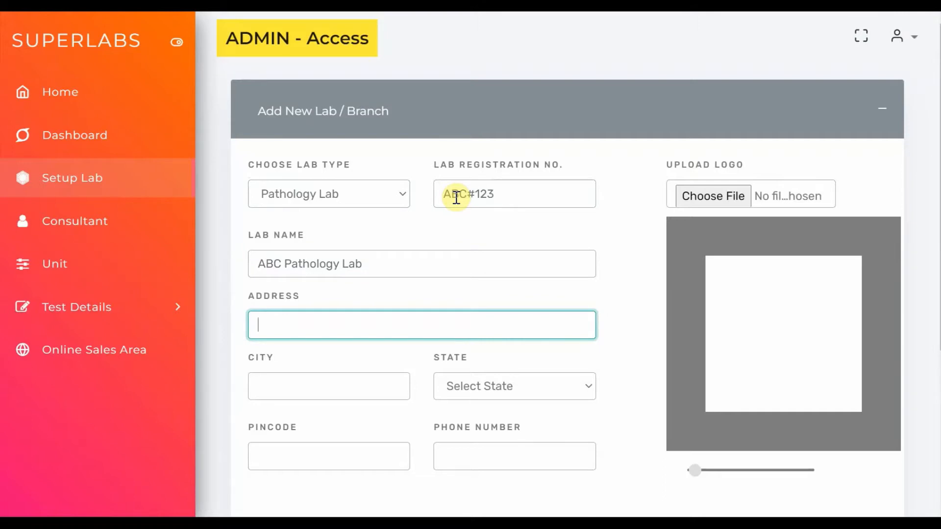
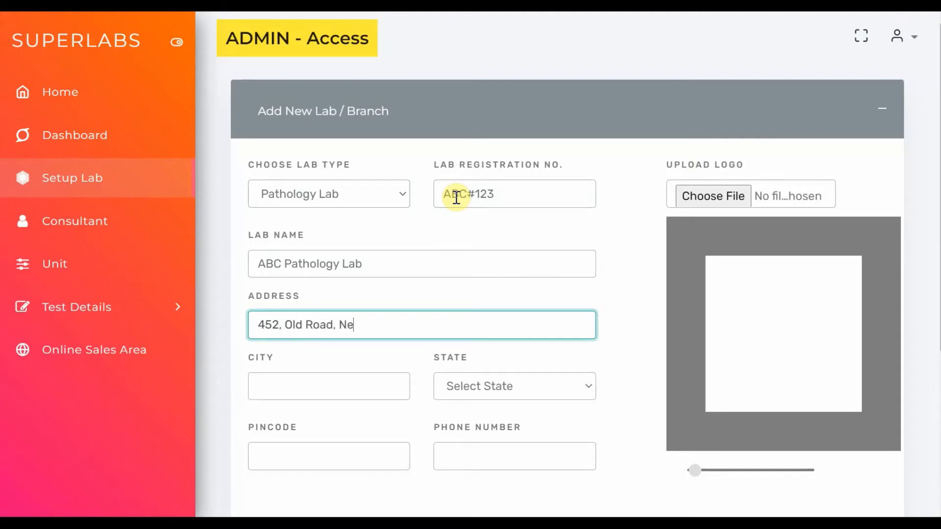
# Fill in the street address of the new lab branch
pyautogui.press('Tab')
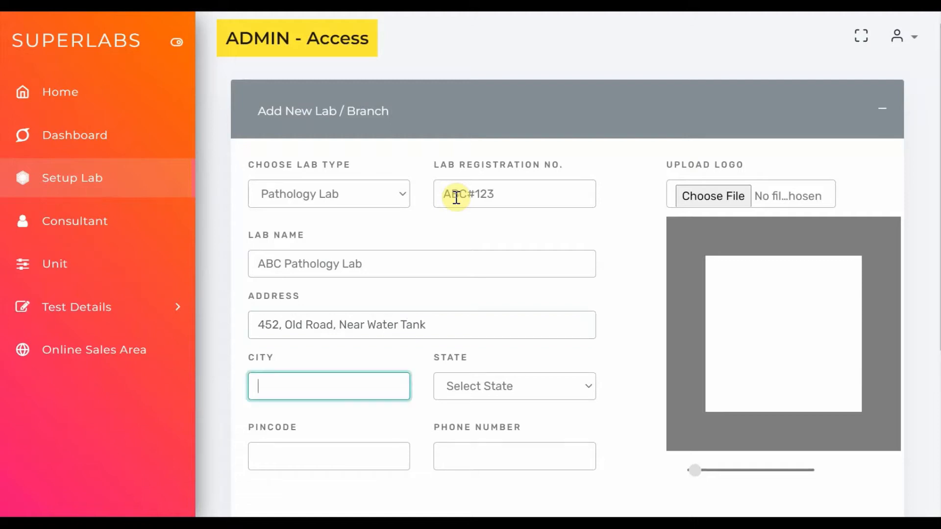
# Set the branch's city to Allahabad and state to Uttar Pradesh, and fill in its pincode and phone number
pyautogui.write('Allahabad')
pyautogui.press('Tab')
pyautogui.write('u')
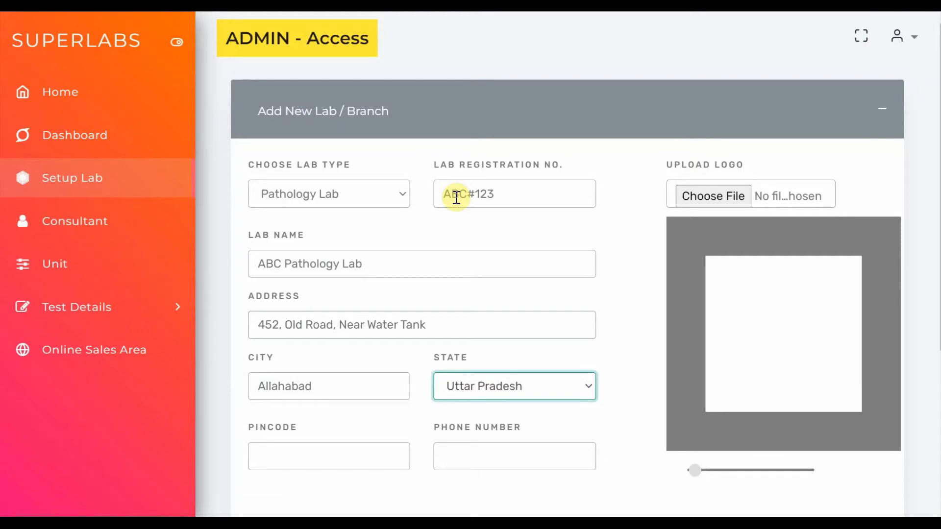
pyautogui.write('2')
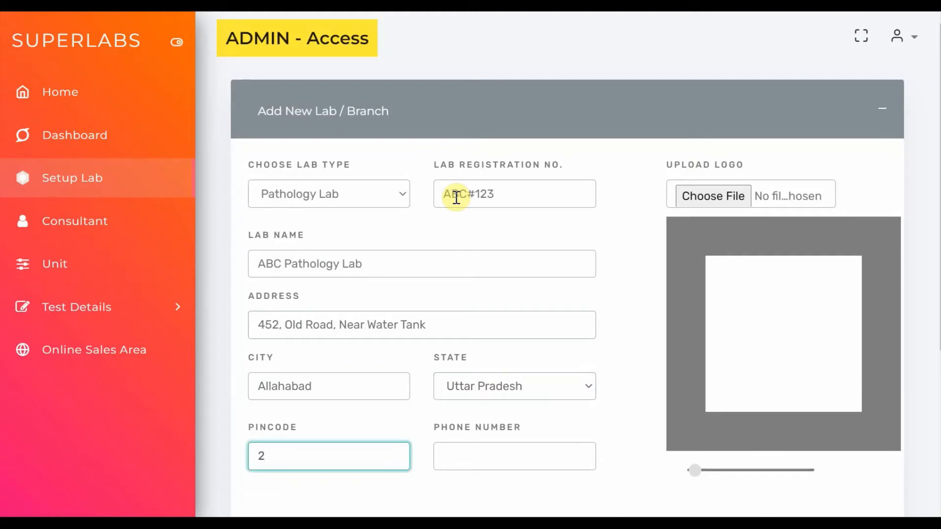
pyautogui.write('11001')
pyautogui.press('Tab')
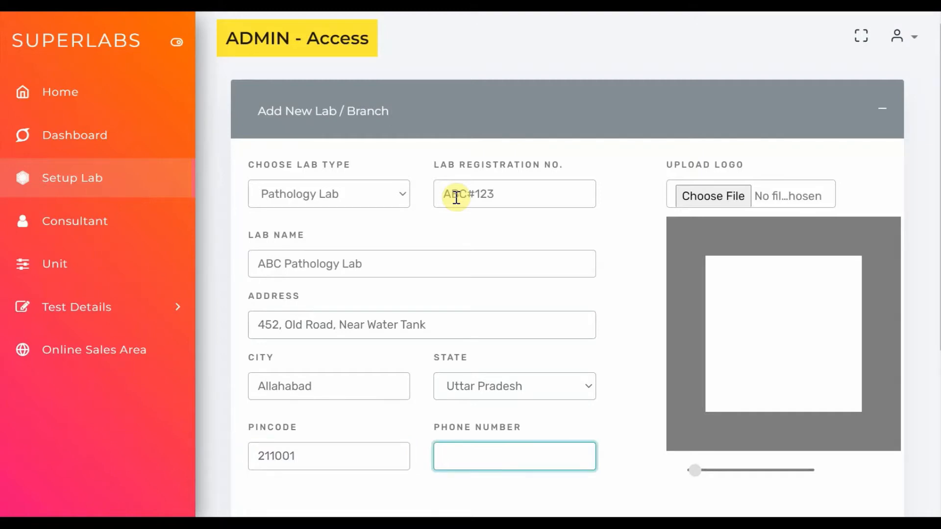
pyautogui.write('987987987')
# Upload _original_received_541219076766325.jpeg from the Pictures folder as the lab logo and save the new branch
pyautogui.click(715, 197)
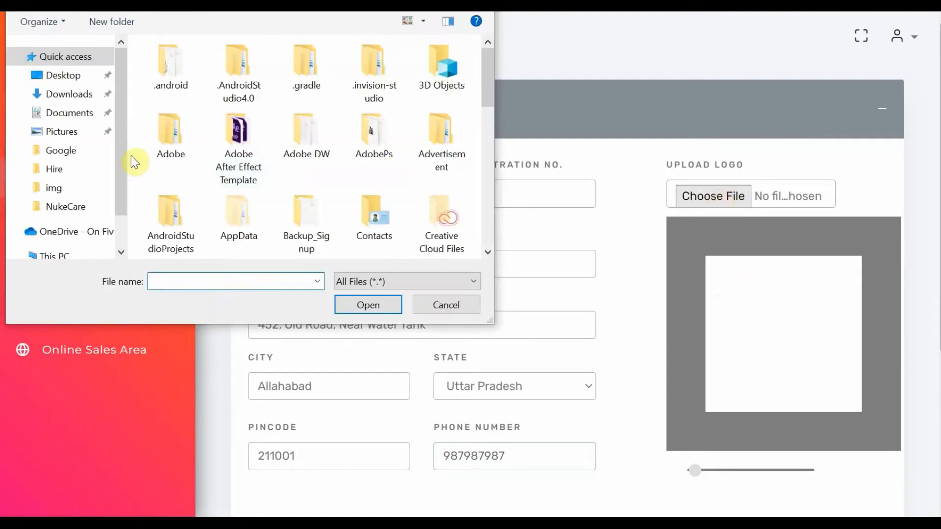
pyautogui.click(64, 131)
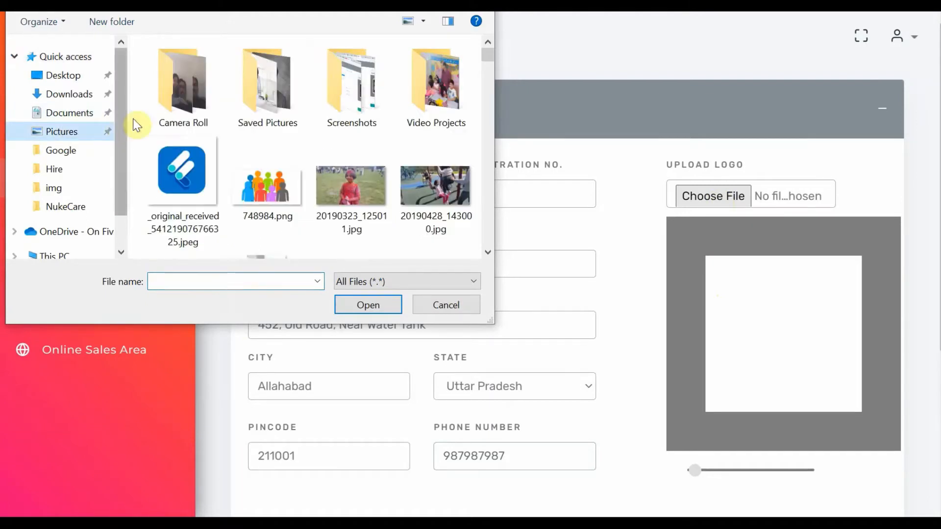
pyautogui.doubleClick(187, 154)
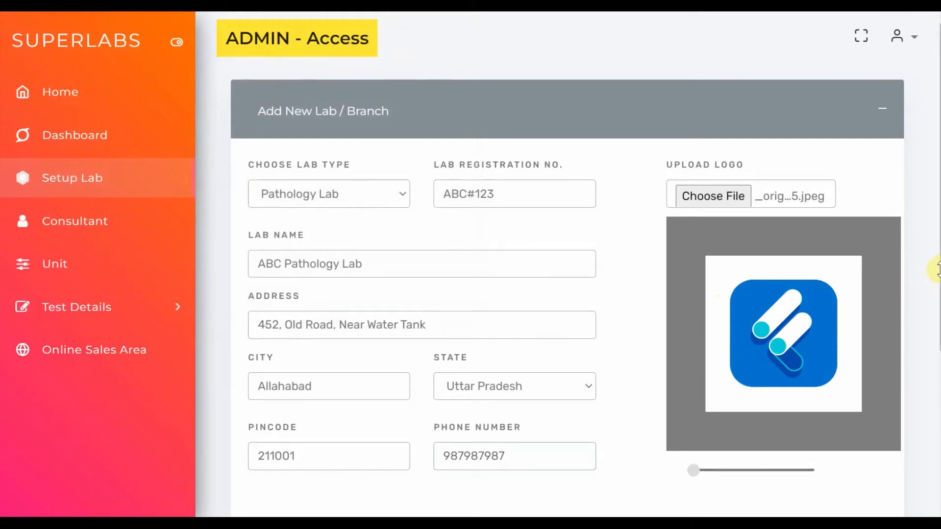
pyautogui.scroll(-1, 933, 267)
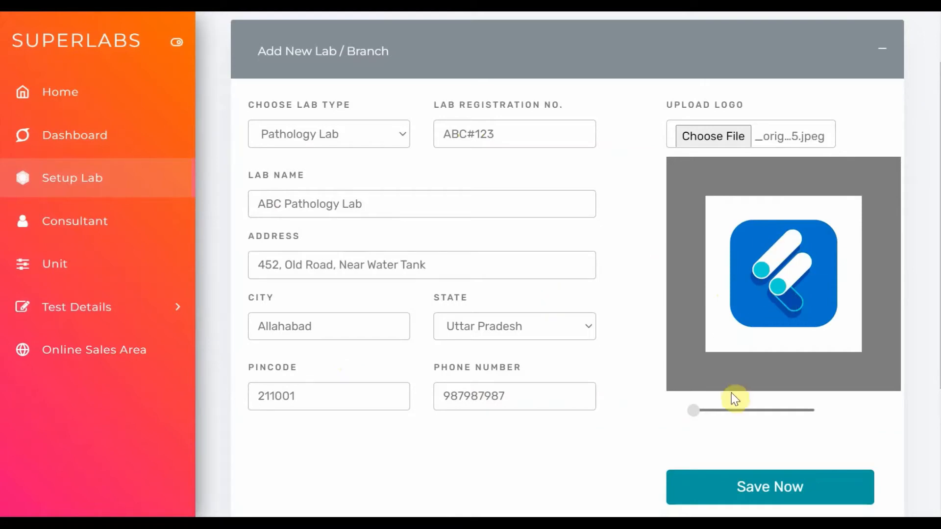
pyautogui.click(734, 487)
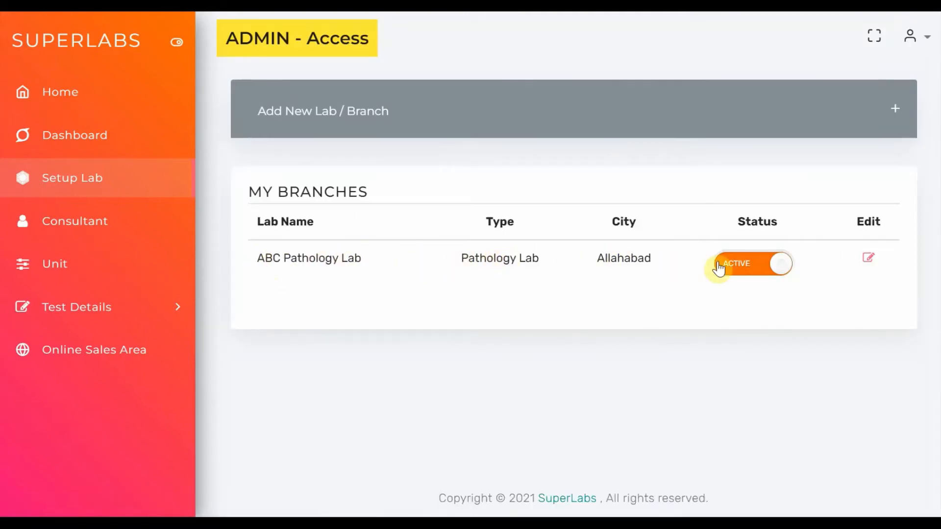
# Switch the ABC Pathology Lab branch to inactive and back to active
pyautogui.click(734, 269)
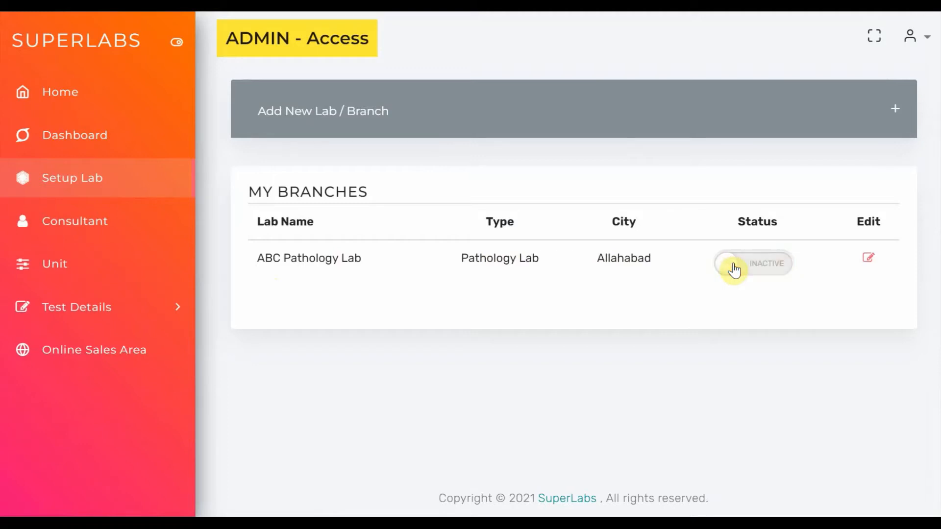
pyautogui.click(771, 271)
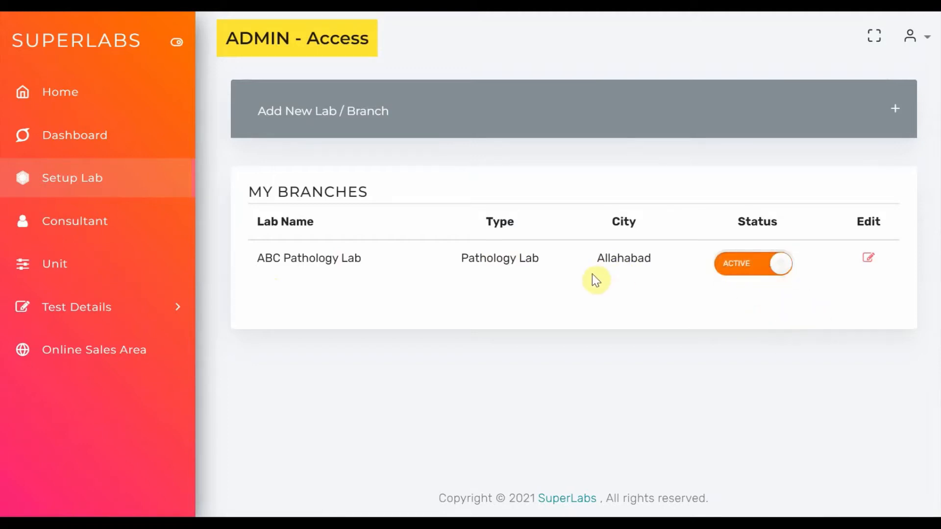
# Open the ABC Pathology Lab branch for editing and review its details and its entry in the branch list
pyautogui.click(870, 264)
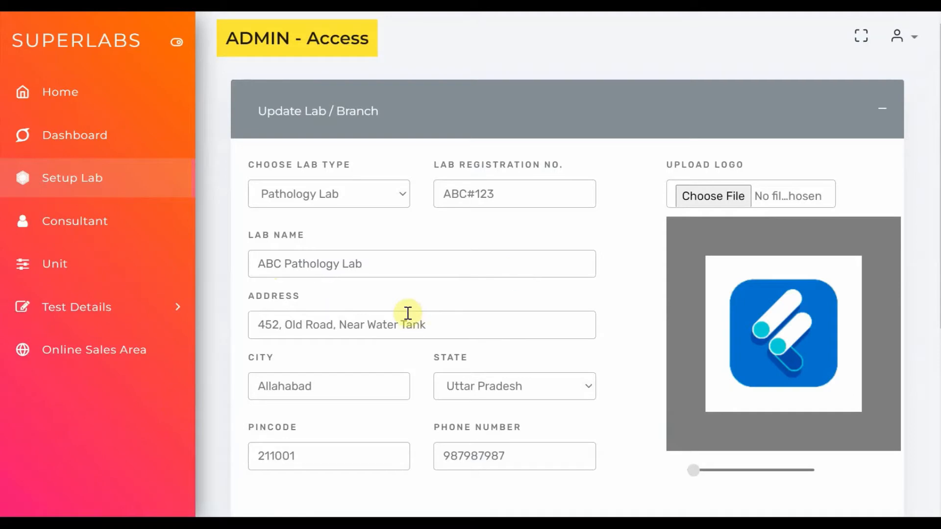
pyautogui.scroll(-5, 588, 410)
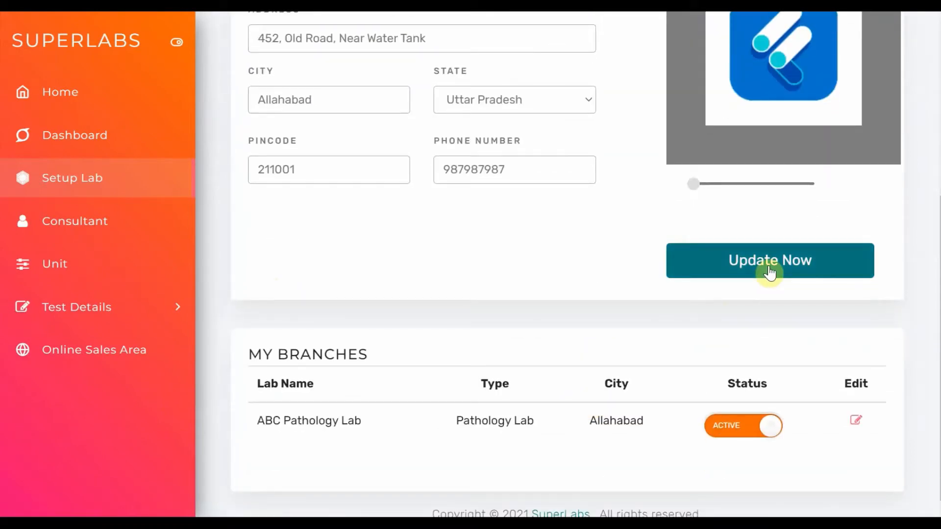
pyautogui.scroll(3, 622, 262)
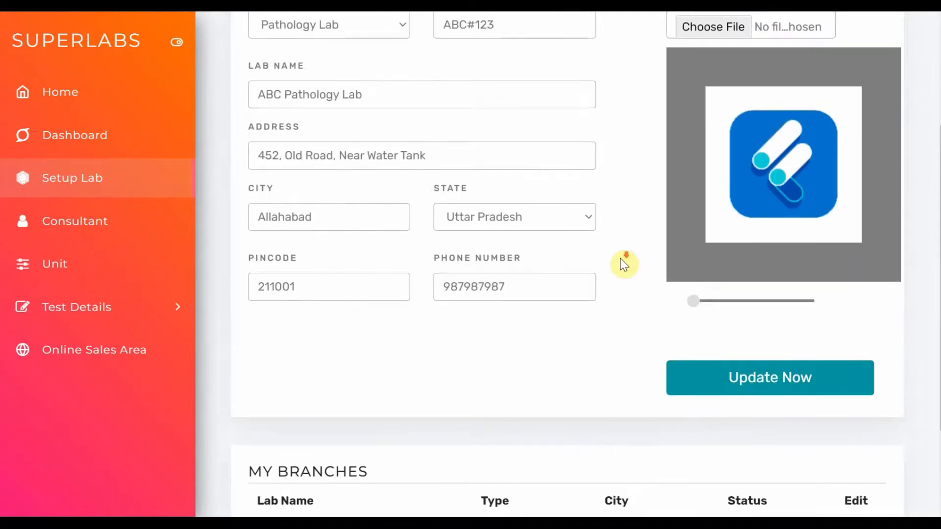
pyautogui.scroll(-3, 623, 265)
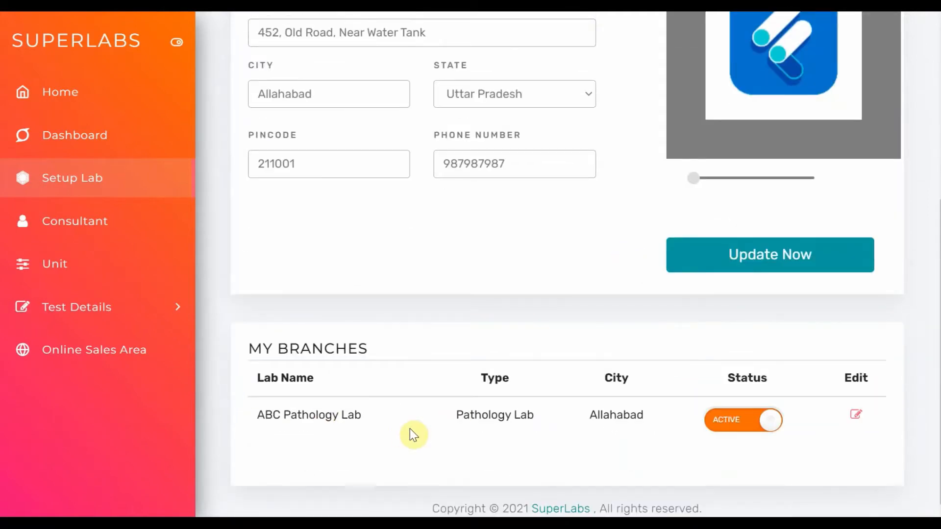
pyautogui.moveTo(369, 418); pyautogui.dragTo(262, 420)
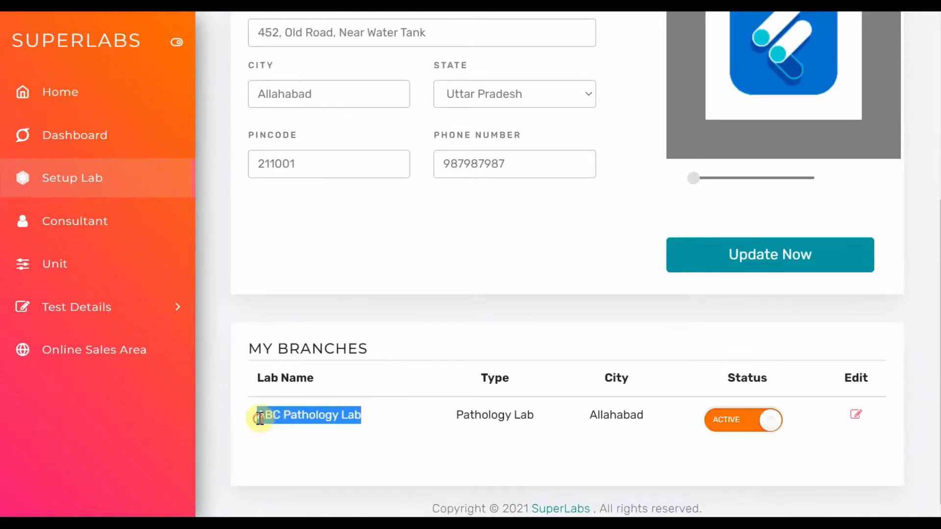
pyautogui.click(340, 418)
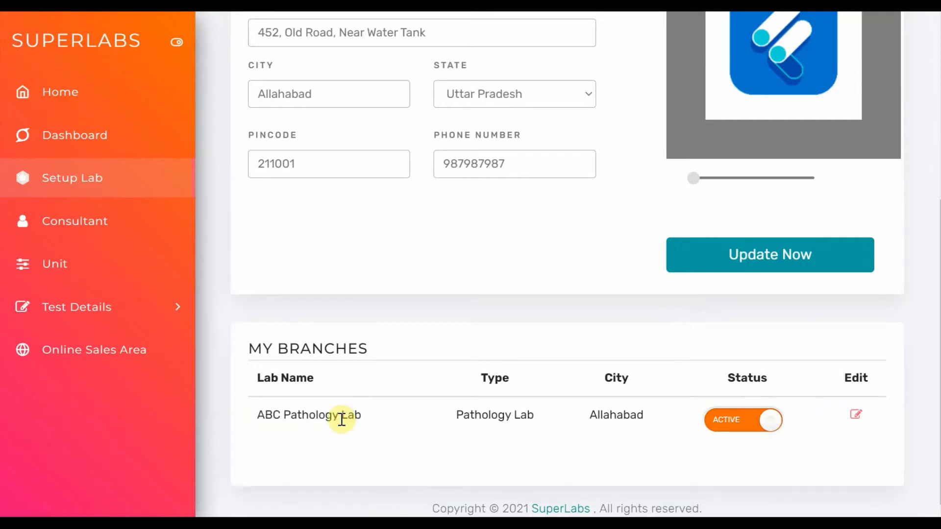
# Start a new consultant entry in the consultant setup and fill in the consultant's first and last name
pyautogui.click(104, 233)
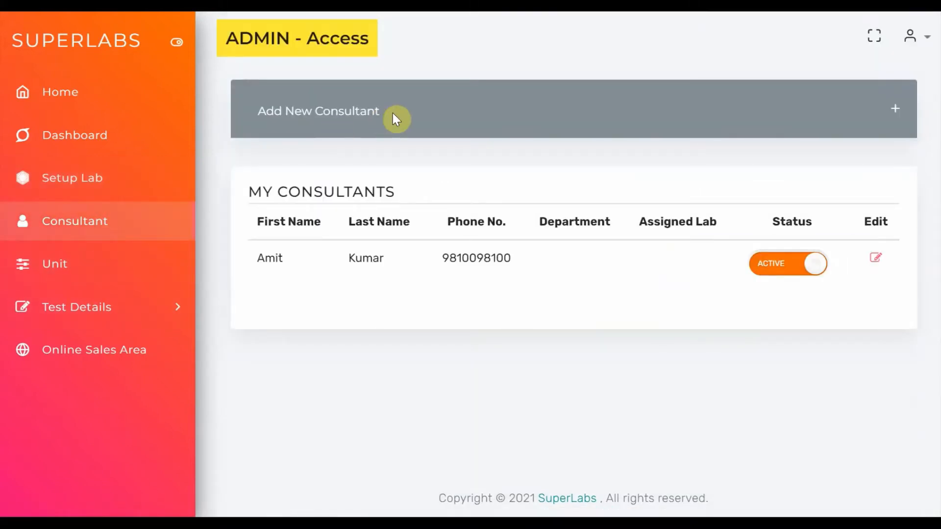
pyautogui.moveTo(258, 261); pyautogui.dragTo(412, 265)
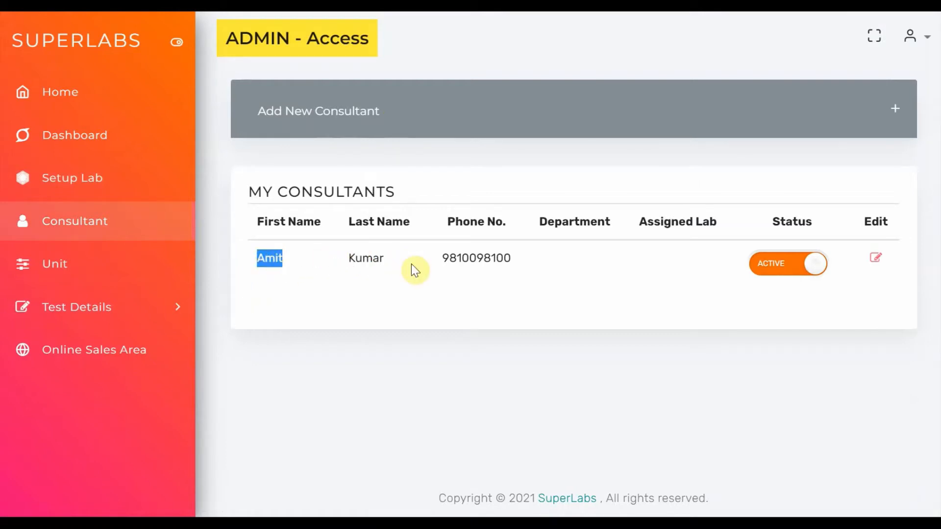
pyautogui.click(336, 122)
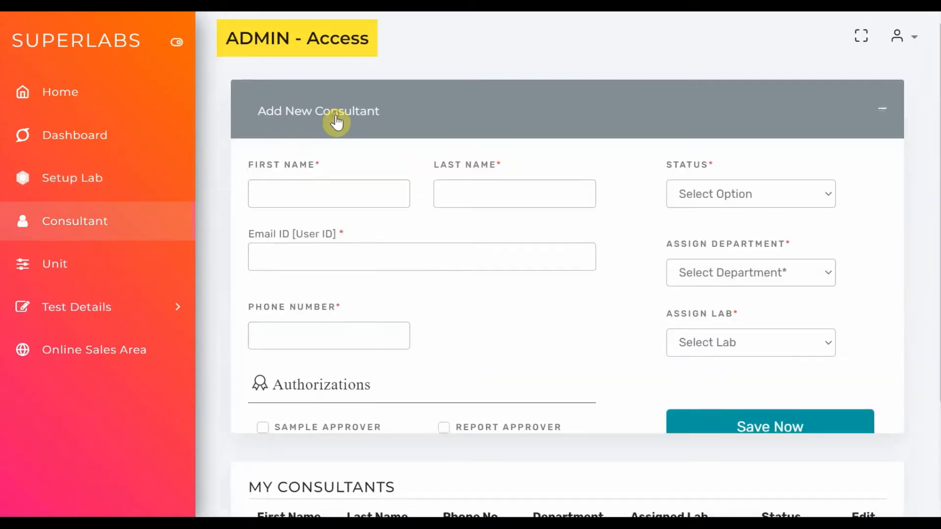
pyautogui.click(317, 195)
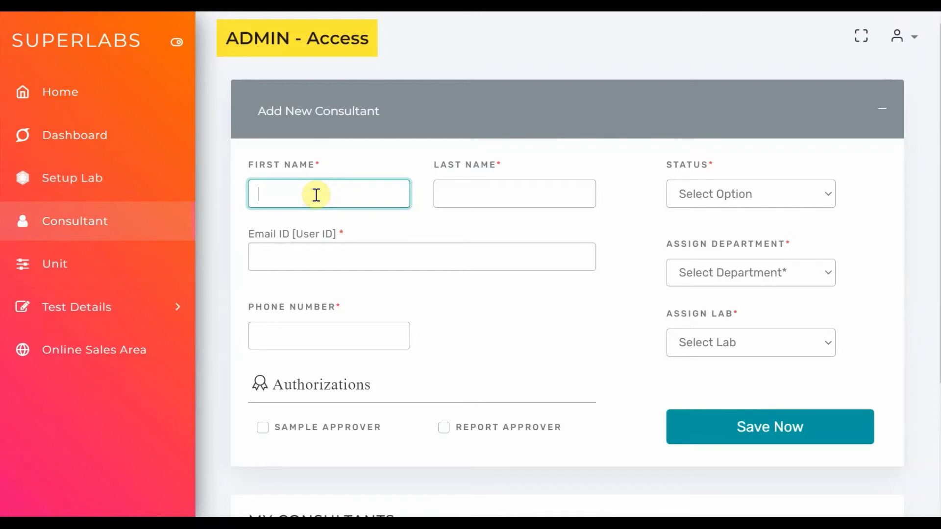
pyautogui.write('Cu')
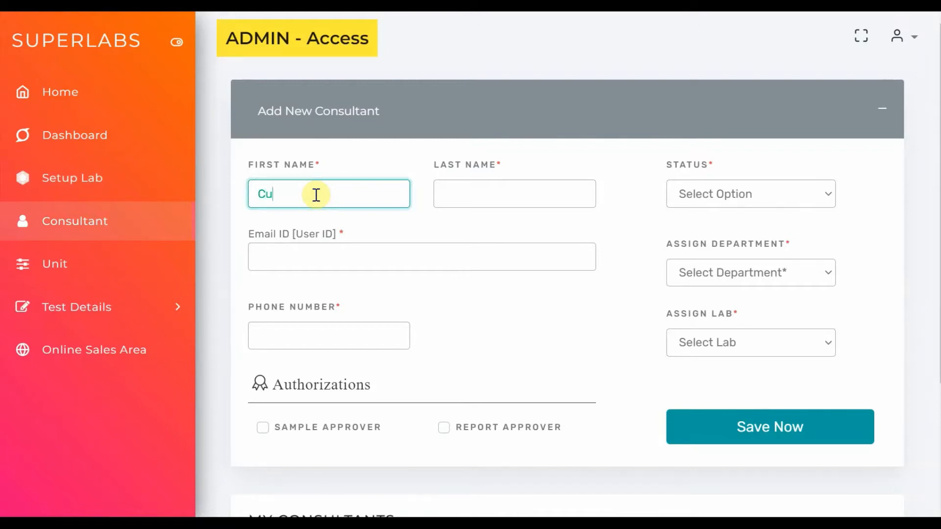
pyautogui.press('BackSpace')
pyautogui.write('on')
pyautogui.press('Tab')
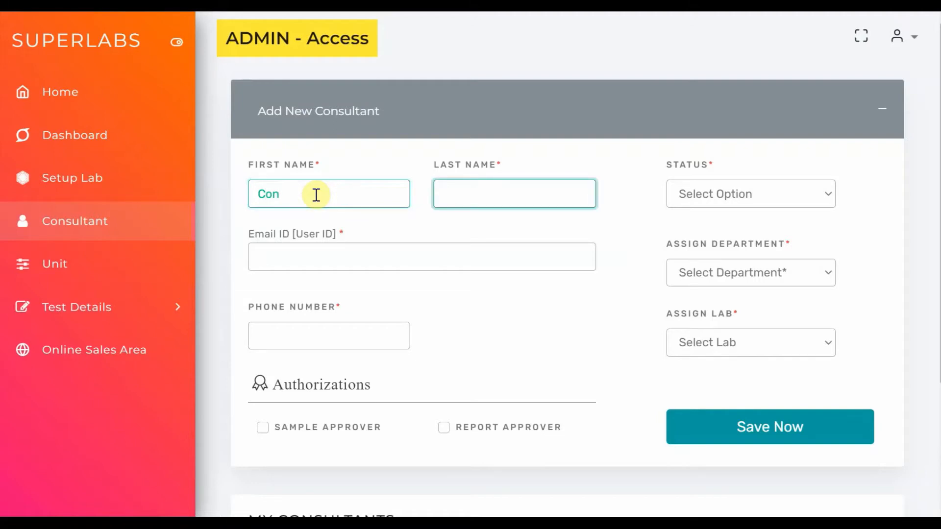
pyautogui.write('Name')
pyautogui.press('Tab')
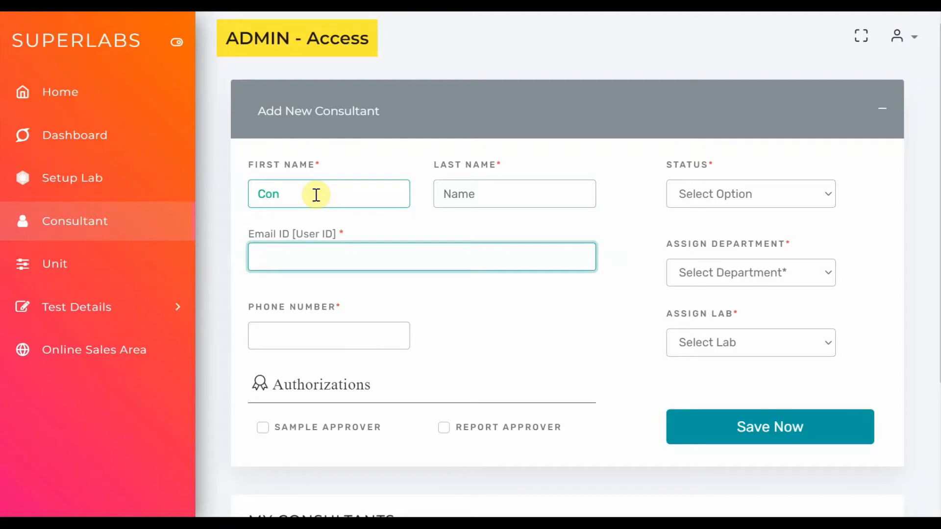
# Enter a sample e-mail address as the new consultant's user ID and check the consultant list
pyautogui.write('a')
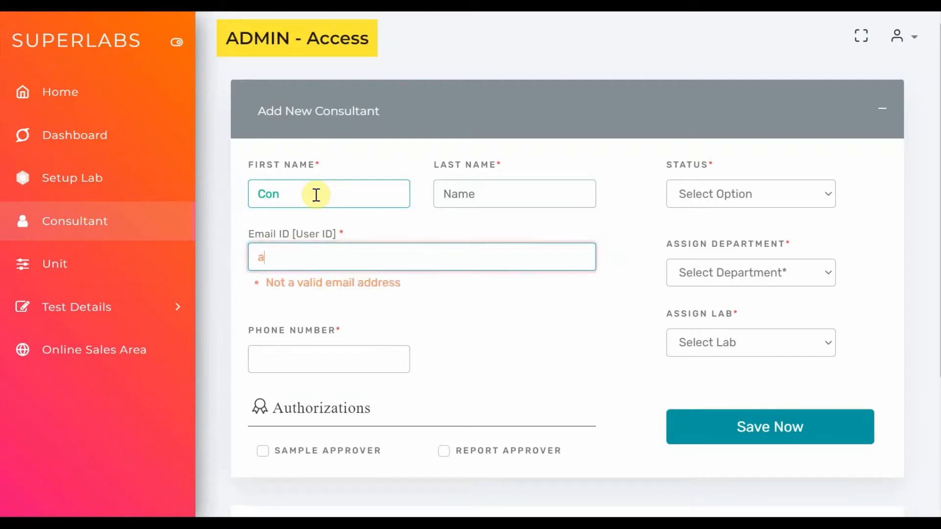
pyautogui.write('bc@gmail.com')
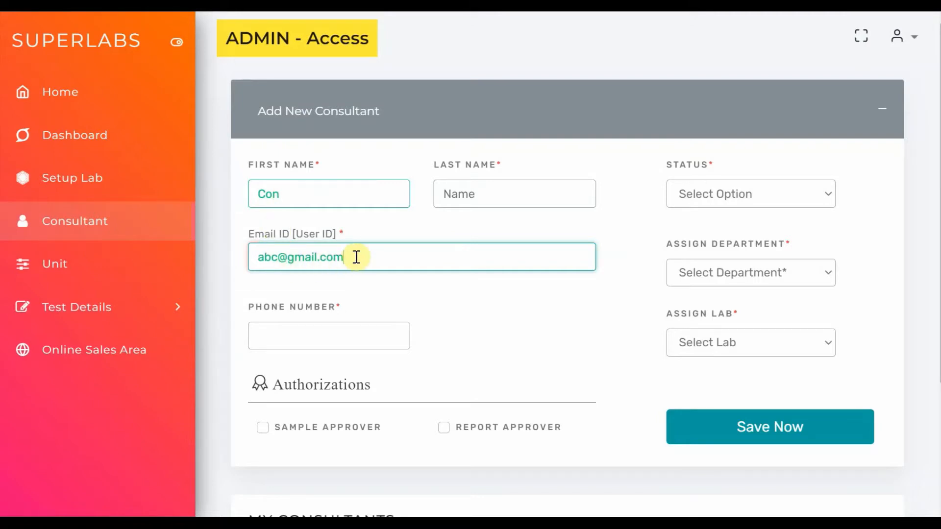
pyautogui.scroll(-3, 358, 256)
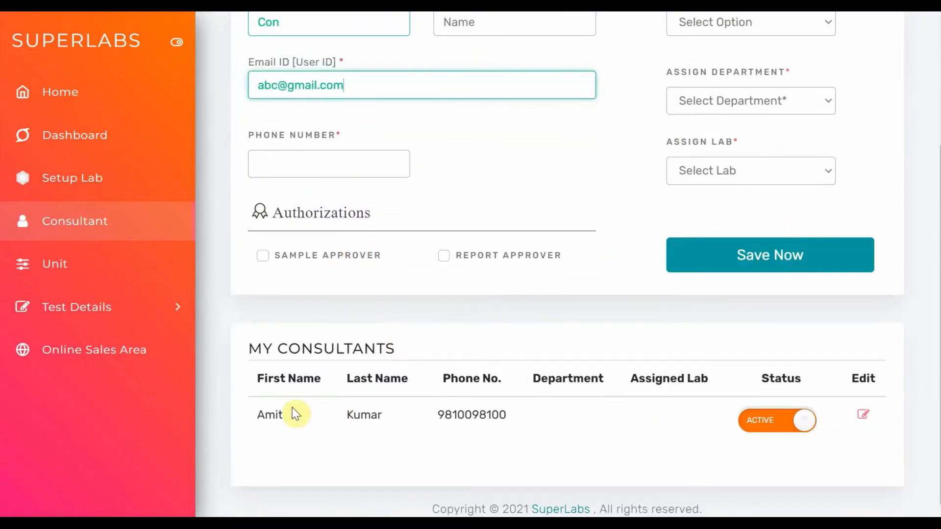
pyautogui.scroll(2, 346, 420)
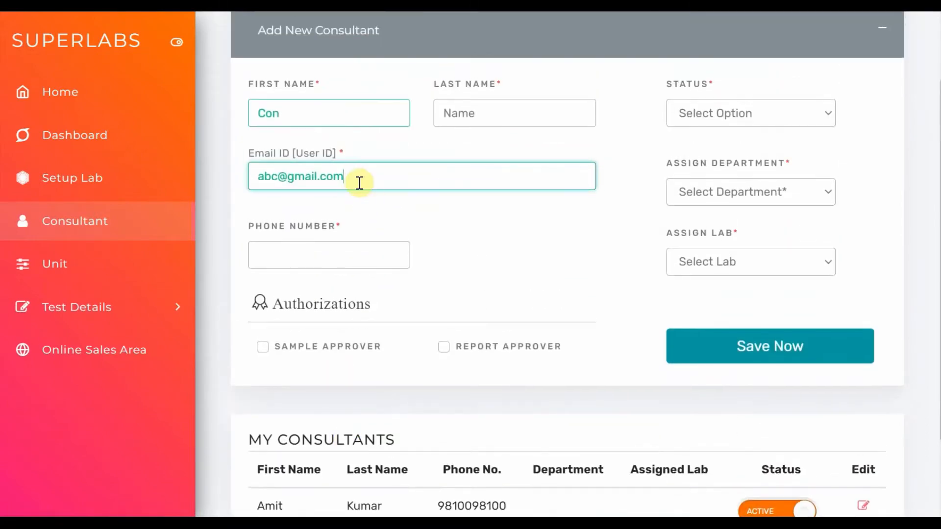
# Replace the new consultant's user ID with a different e-mail address to try whether it is accepted
pyautogui.moveTo(360, 182); pyautogui.dragTo(260, 178)
pyautogui.press('BackSpace')
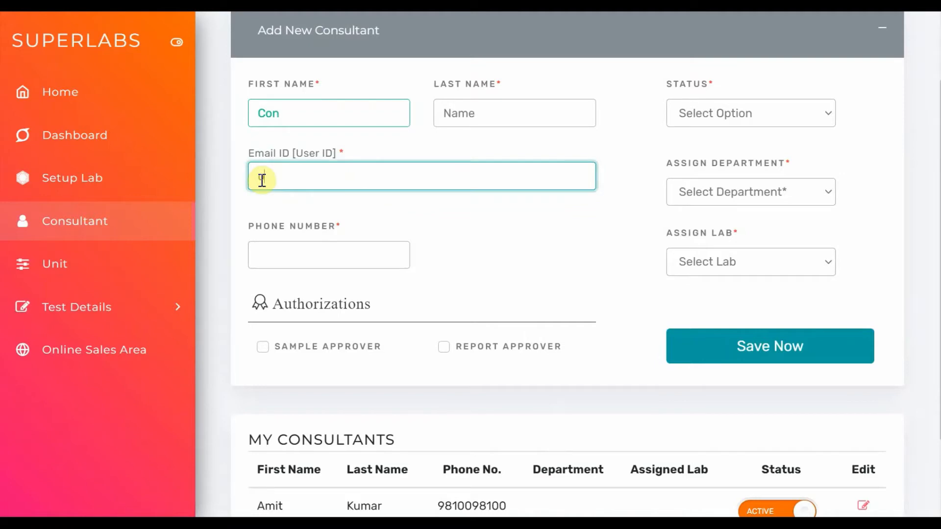
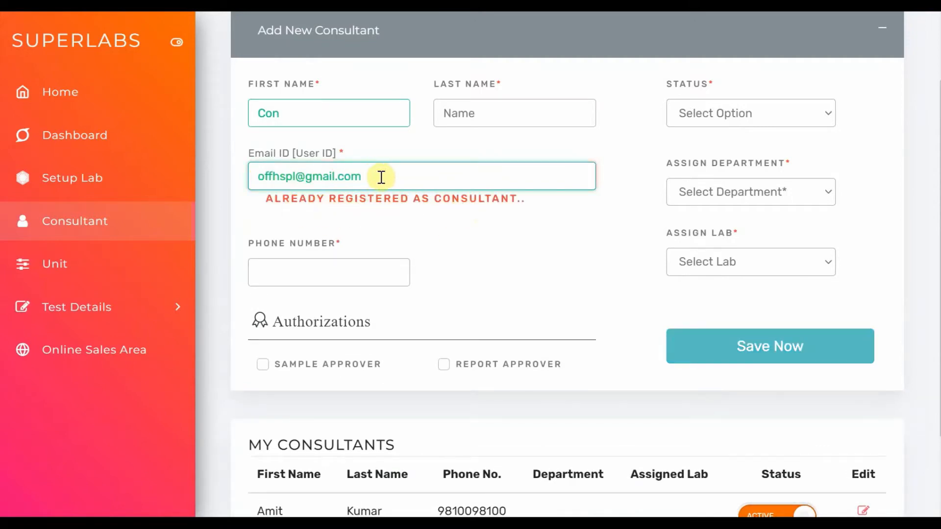
pyautogui.moveTo(380, 177); pyautogui.dragTo(246, 176)
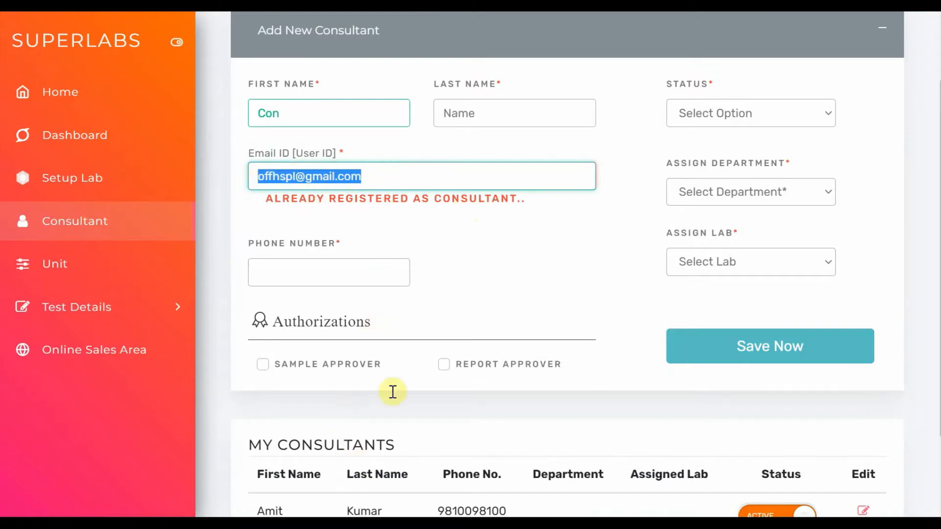
pyautogui.click(379, 182)
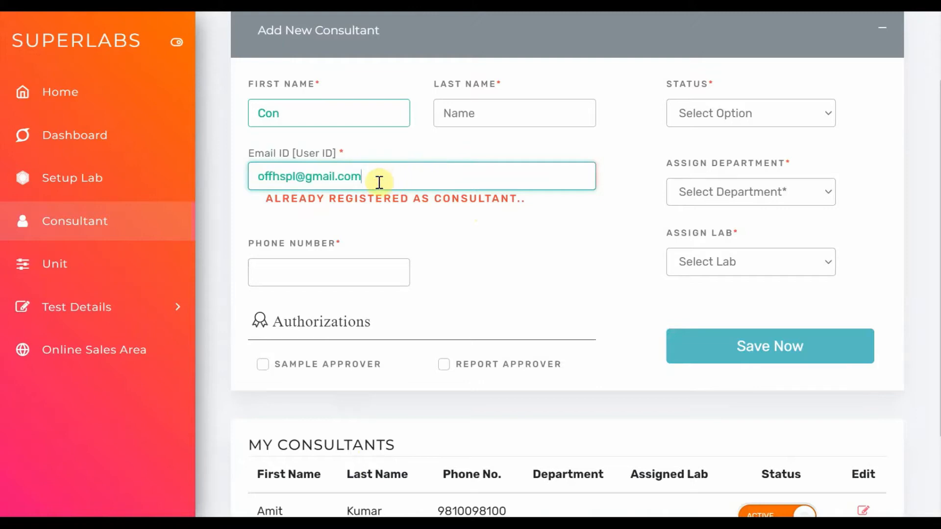
# Change the new consultant's user ID back to the sample e-mail address
pyautogui.moveTo(380, 183); pyautogui.dragTo(250, 178)
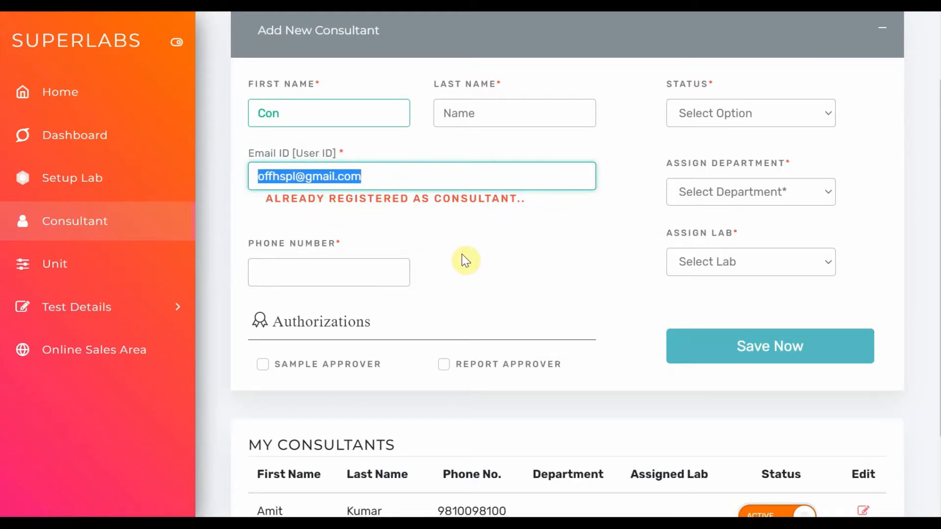
pyautogui.write('ABC')
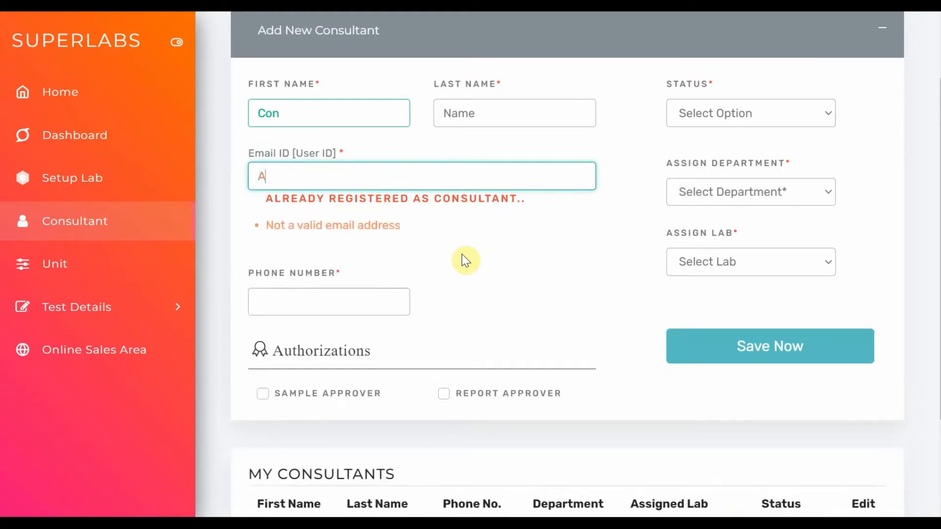
pyautogui.press('BackSpace')
pyautogui.press('BackSpace')
pyautogui.press('BackSpace')
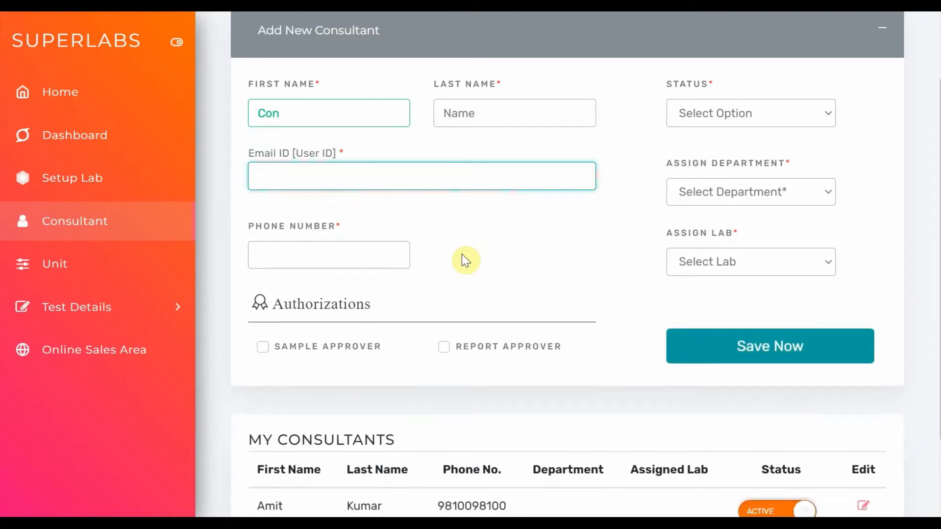
pyautogui.write('abc')
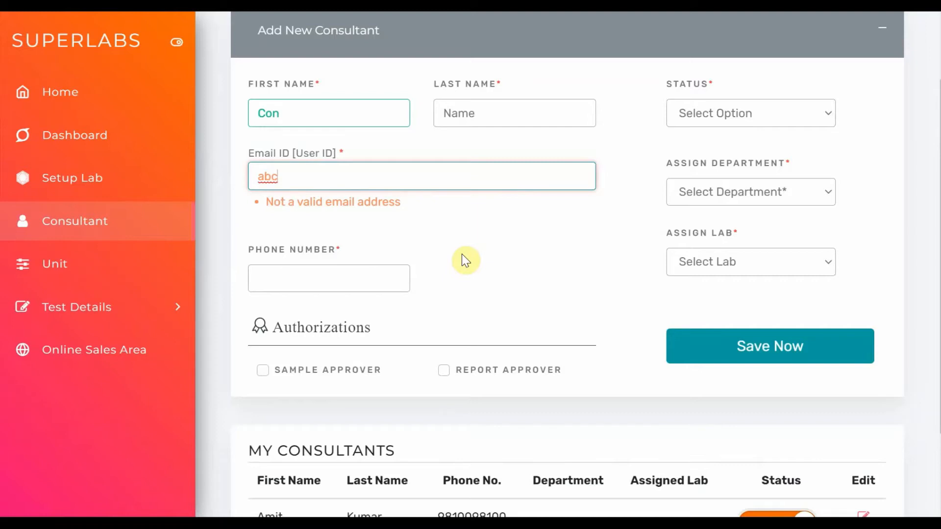
pyautogui.write('@gmail.com')
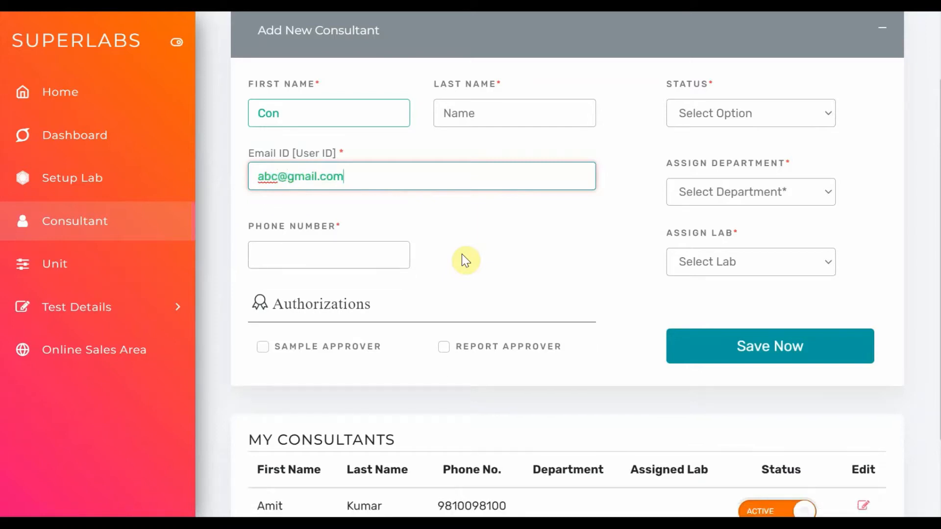
# Enter the new consultant's phone number and assign the consultant to ABC Pathology Lab
pyautogui.click(373, 260)
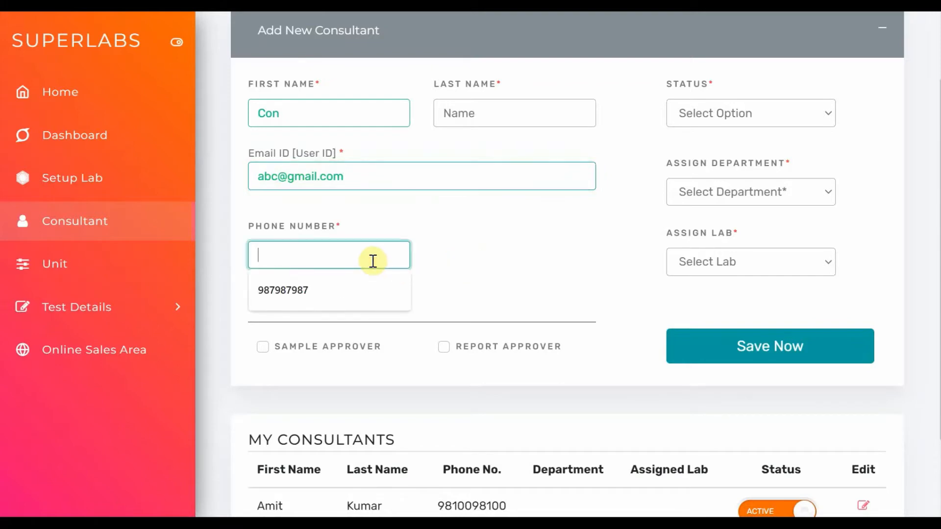
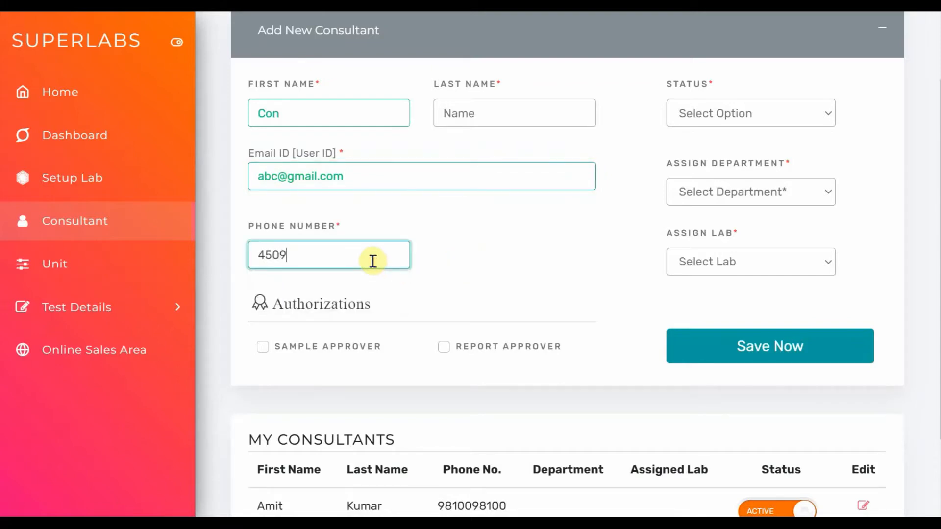
pyautogui.click(328, 350)
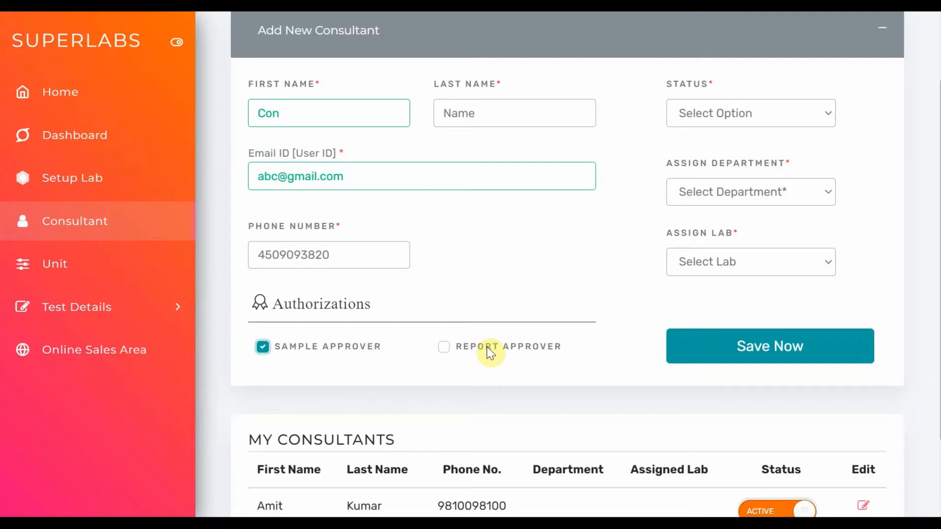
pyautogui.click(355, 347)
pyautogui.click(683, 263)
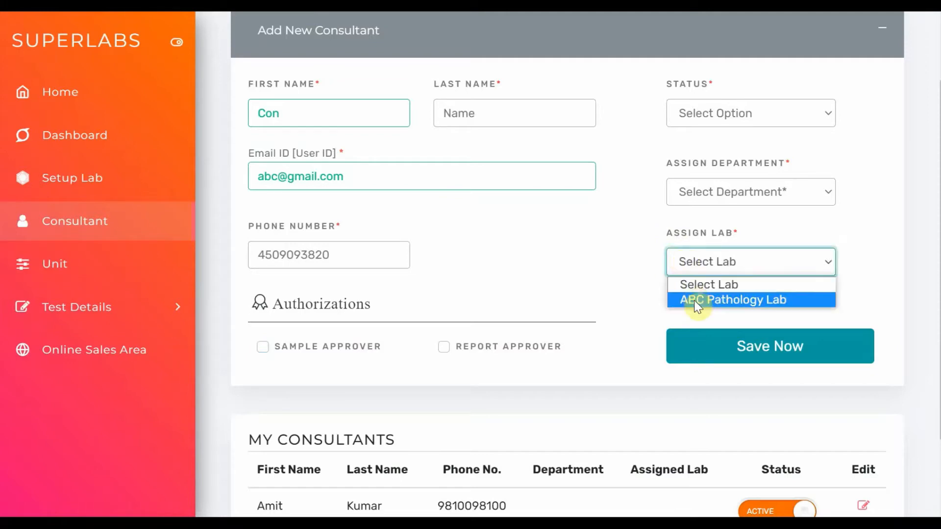
pyautogui.click(725, 301)
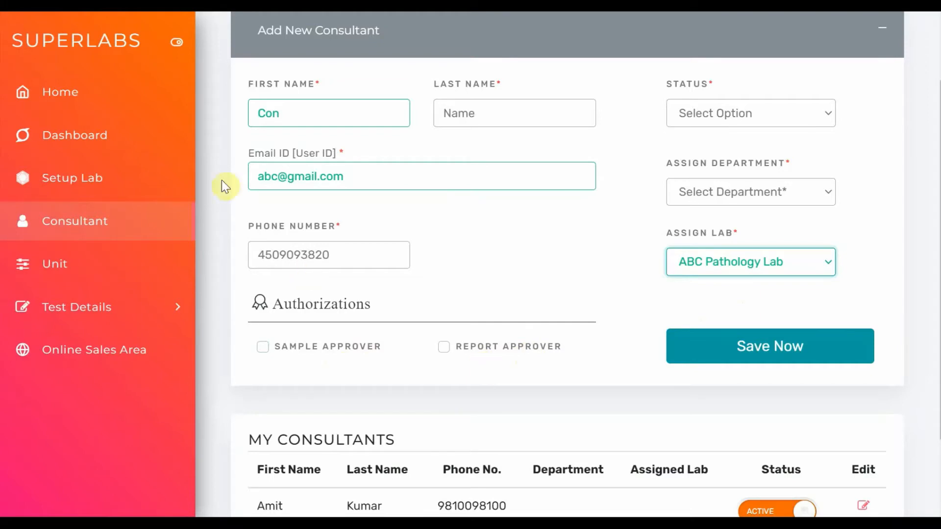
# Authorize the new consultant as report approver only, and view the available department and status options
pyautogui.click(336, 349)
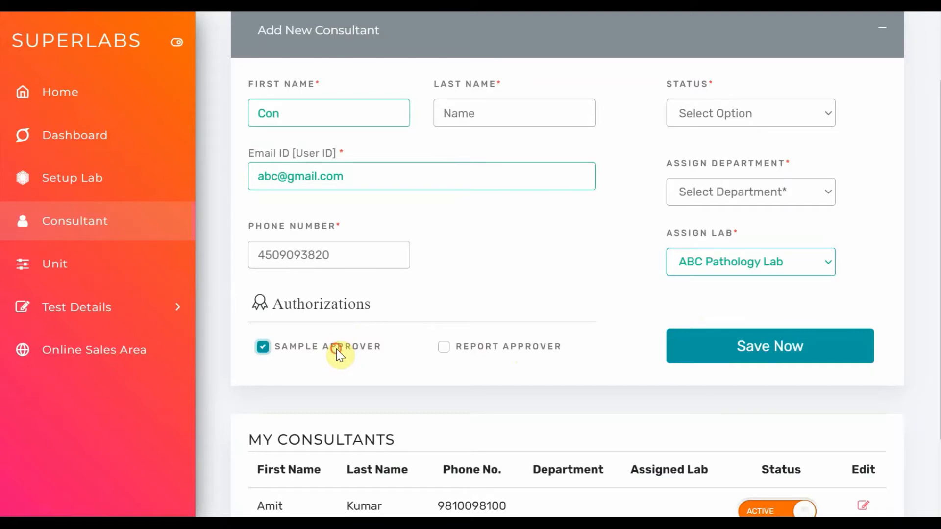
pyautogui.click(337, 349)
pyautogui.click(475, 349)
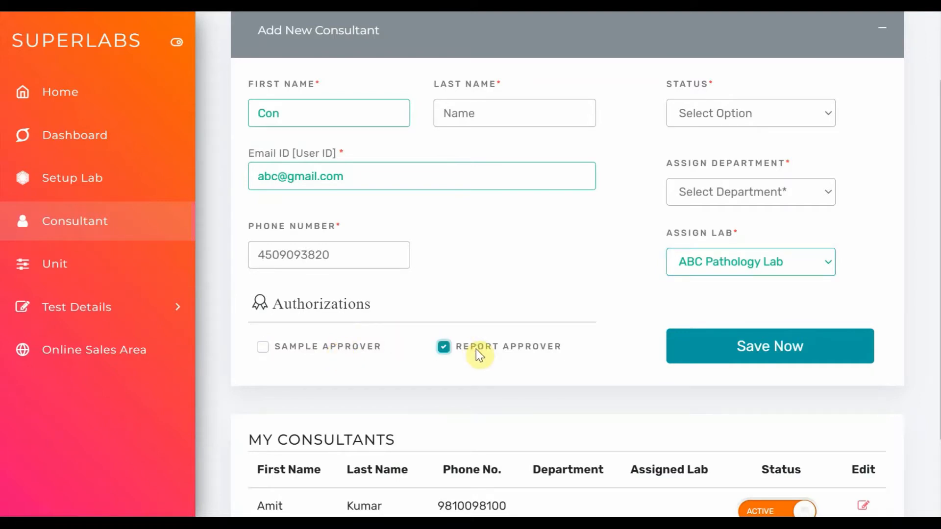
pyautogui.click(702, 196)
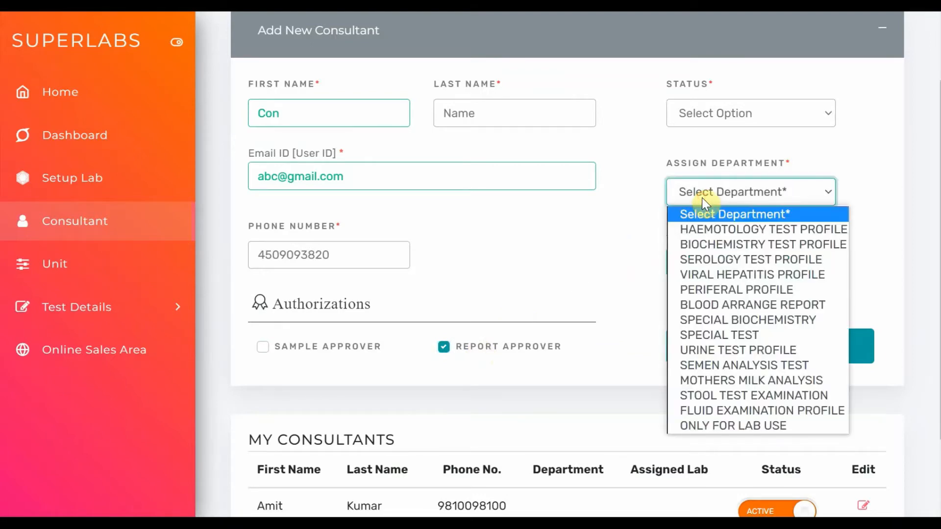
pyautogui.click(715, 115)
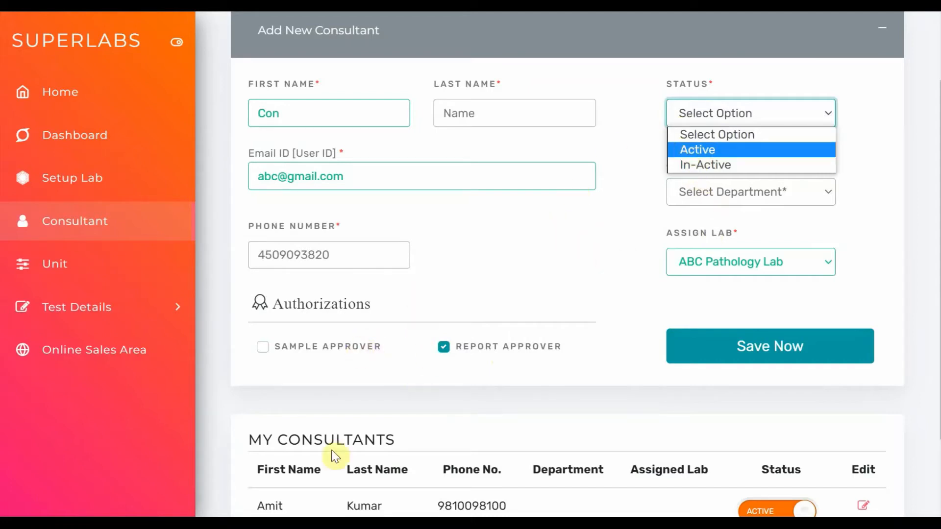
pyautogui.click(278, 495)
# Review the existing entry in the consultant list and the user ID in the new consultant form
pyautogui.scroll(-2, 278, 495)
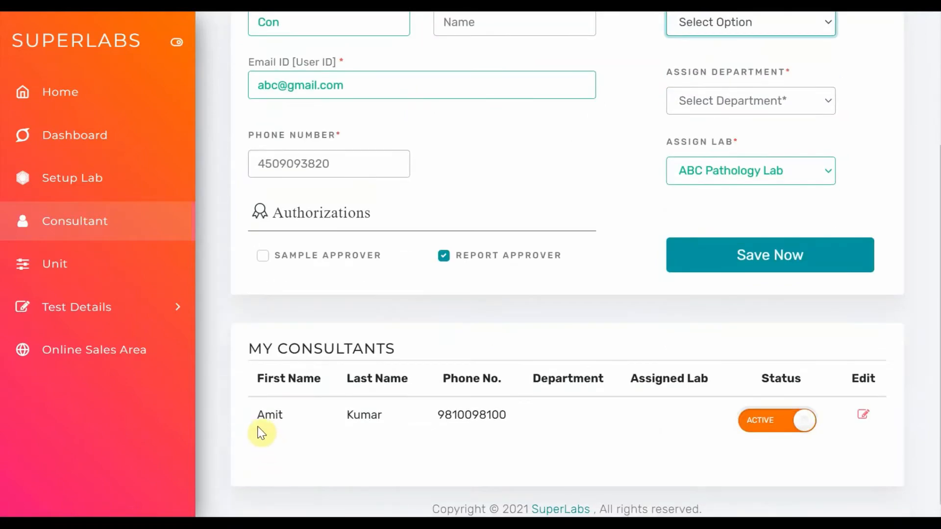
pyautogui.moveTo(257, 422); pyautogui.dragTo(283, 422)
pyautogui.scroll(4, 288, 428)
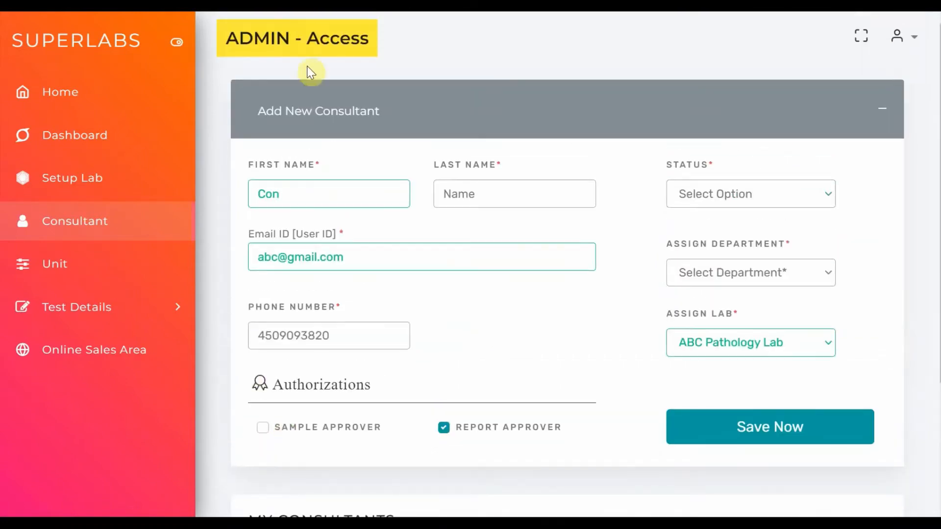
pyautogui.scroll(-2, 301, 286)
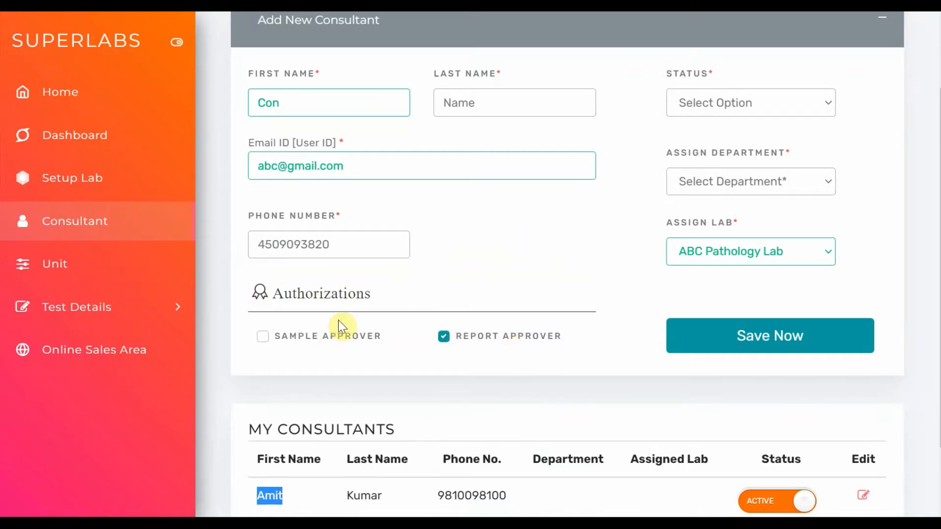
pyautogui.scroll(-2, 343, 325)
pyautogui.moveTo(353, 91); pyautogui.dragTo(213, 83)
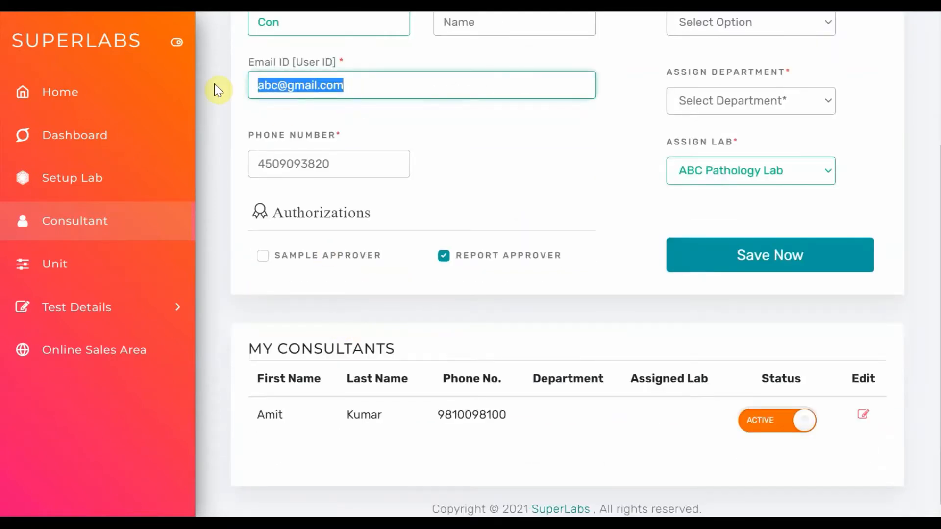
# Open the unit setup and examine the list of measurement units and the form for requesting a new unit
pyautogui.click(105, 277)
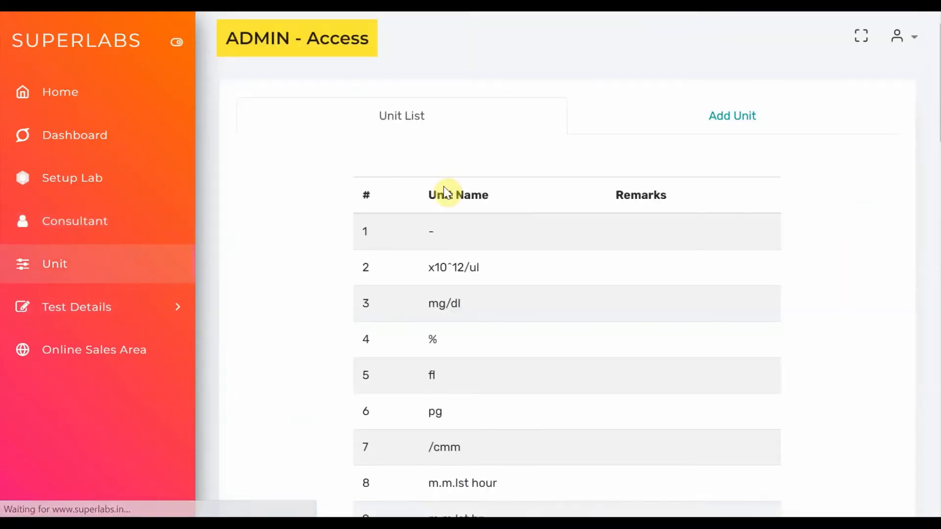
pyautogui.scroll(-10, 460, 298)
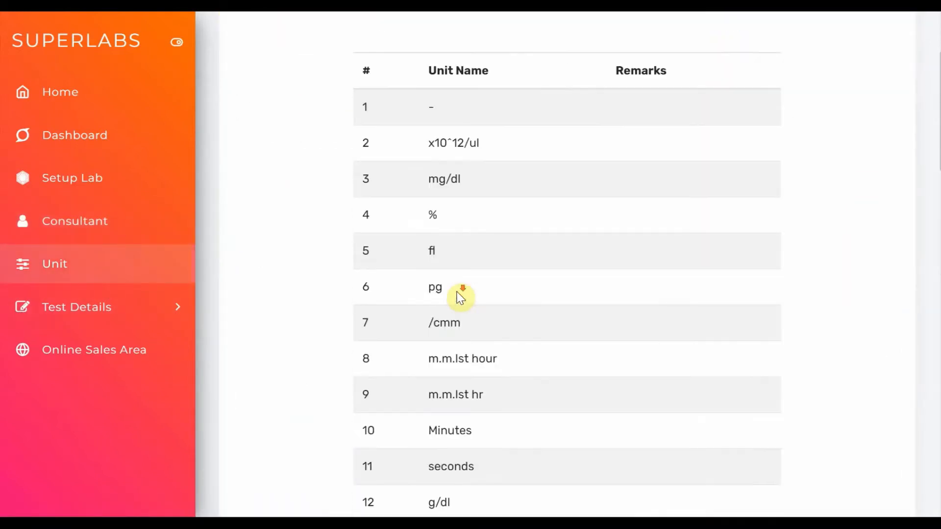
pyautogui.scroll(-3, 460, 297)
pyautogui.scroll(11, 459, 297)
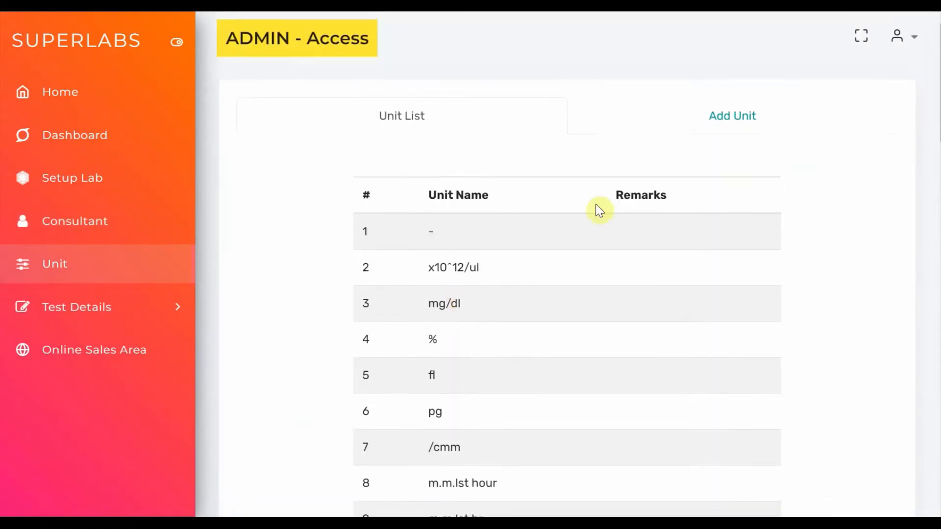
pyautogui.click(735, 122)
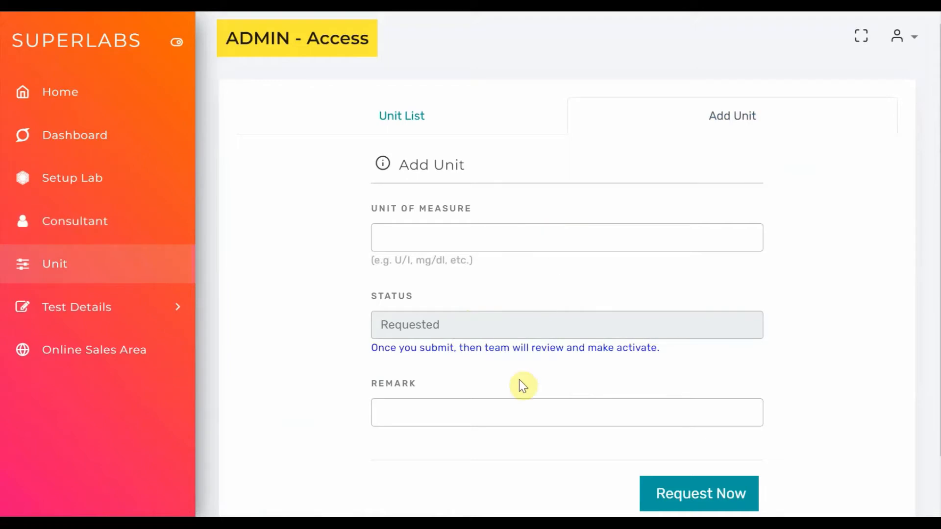
pyautogui.click(408, 123)
pyautogui.scroll(-8, 491, 317)
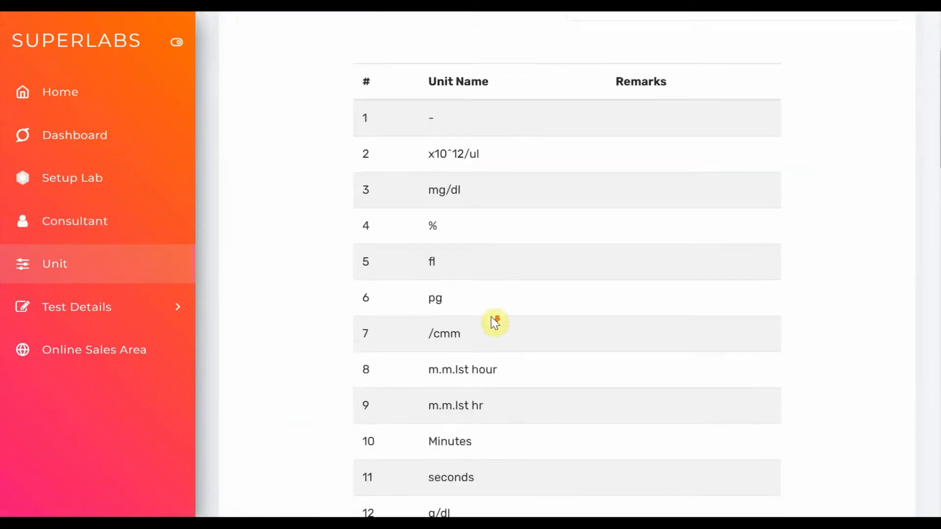
pyautogui.scroll(10, 494, 322)
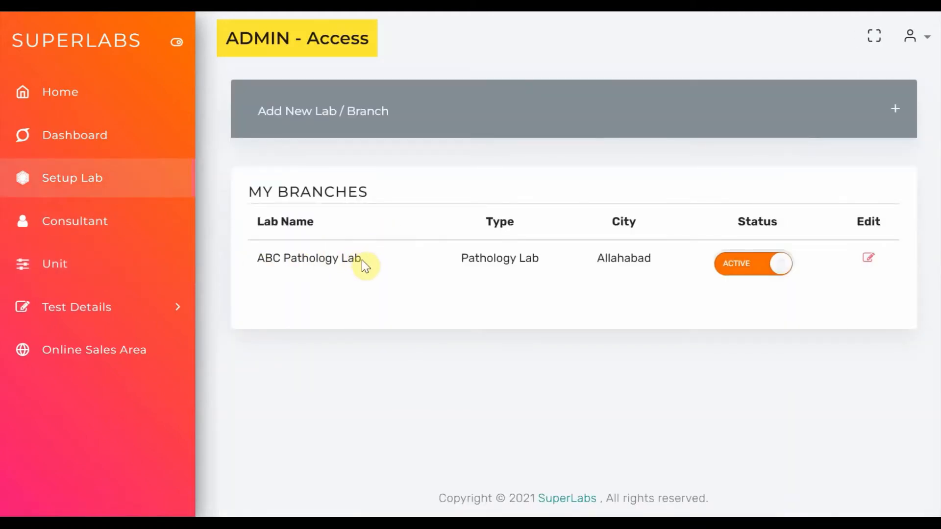
# Start a new test entry with the department HAEMOTOLOGY TEST PROFILE and assign it to ABC Pathology Lab
pyautogui.doubleClick(620, 256)
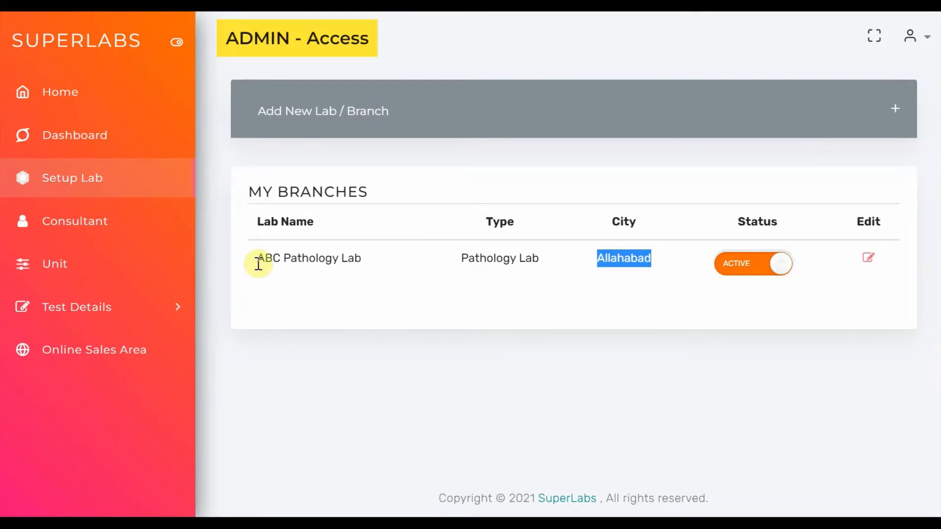
pyautogui.click(129, 313)
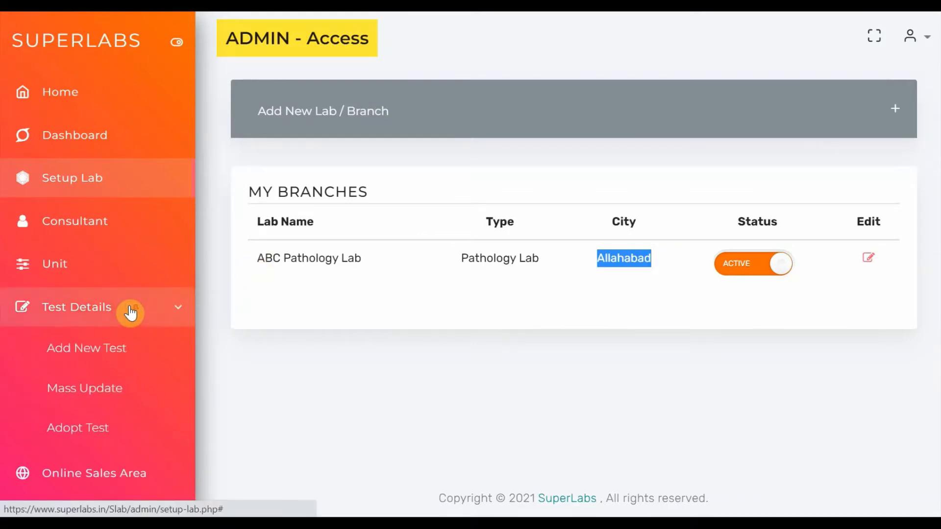
pyautogui.click(100, 346)
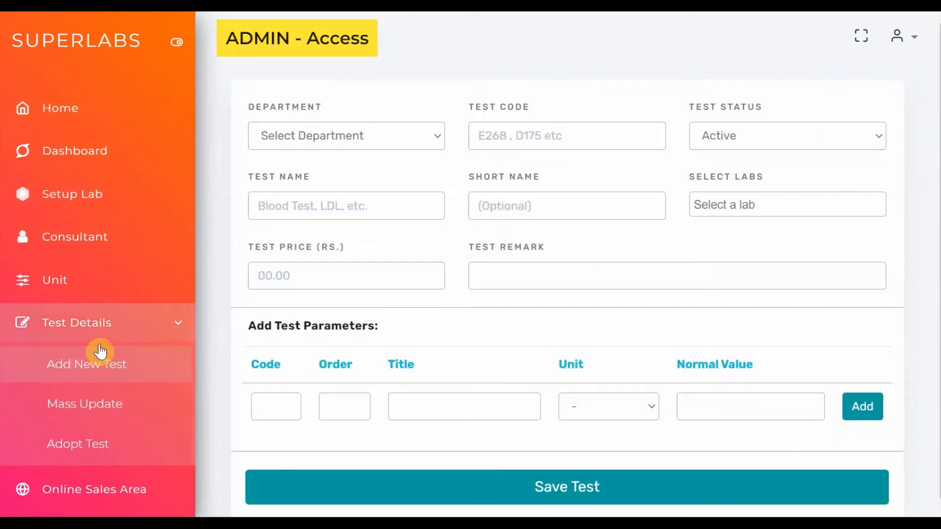
pyautogui.click(410, 139)
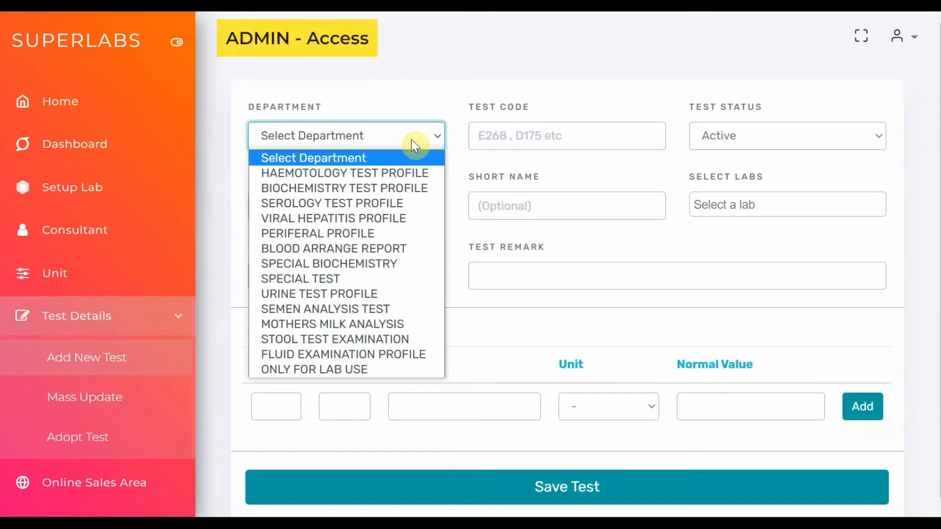
pyautogui.click(401, 177)
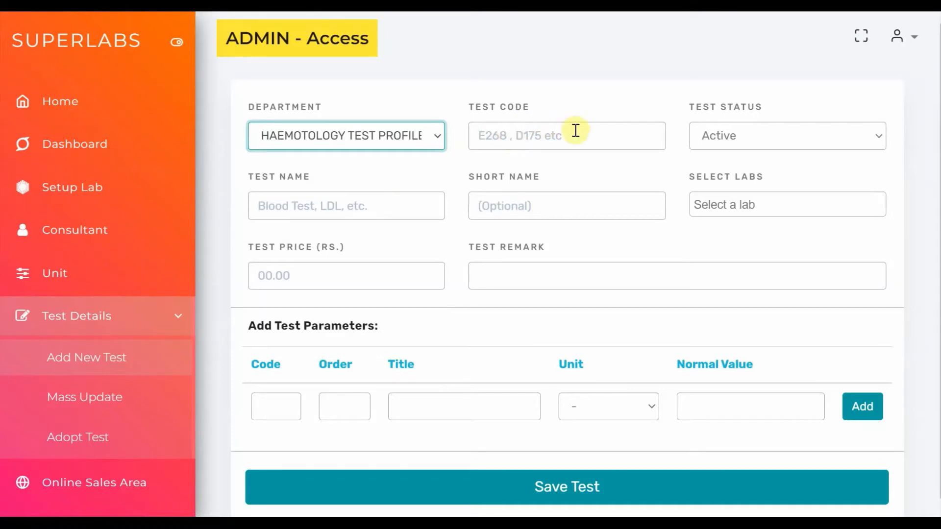
pyautogui.click(723, 202)
pyautogui.click(715, 236)
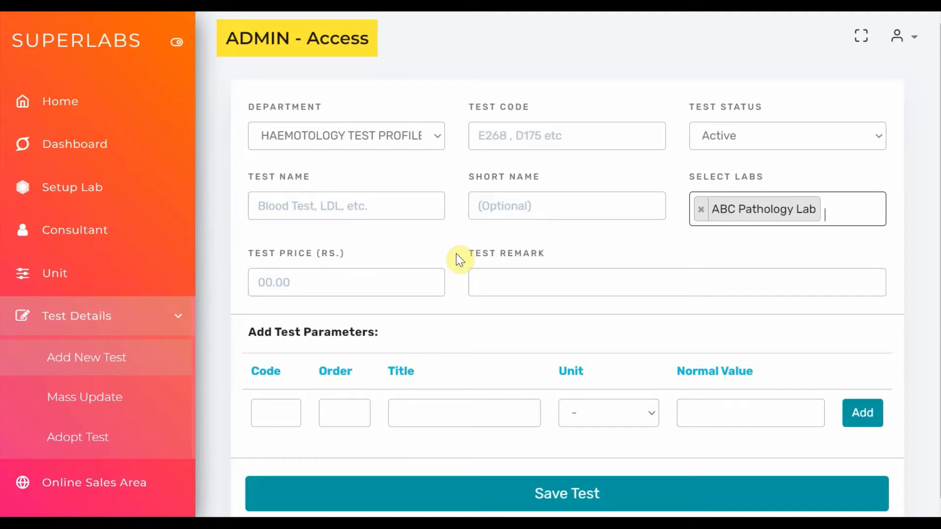
# Open test adoption and load the available tests for ABC Pathology Lab
pyautogui.click(92, 440)
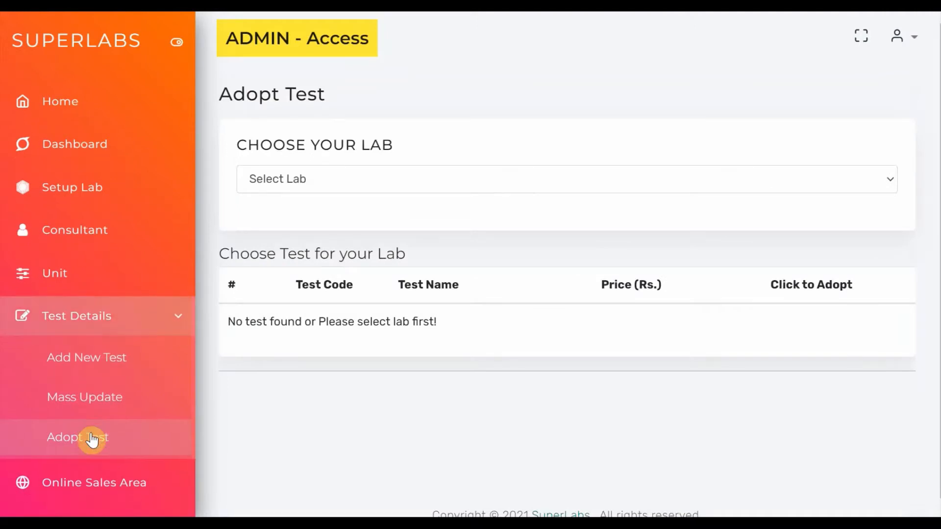
pyautogui.click(414, 182)
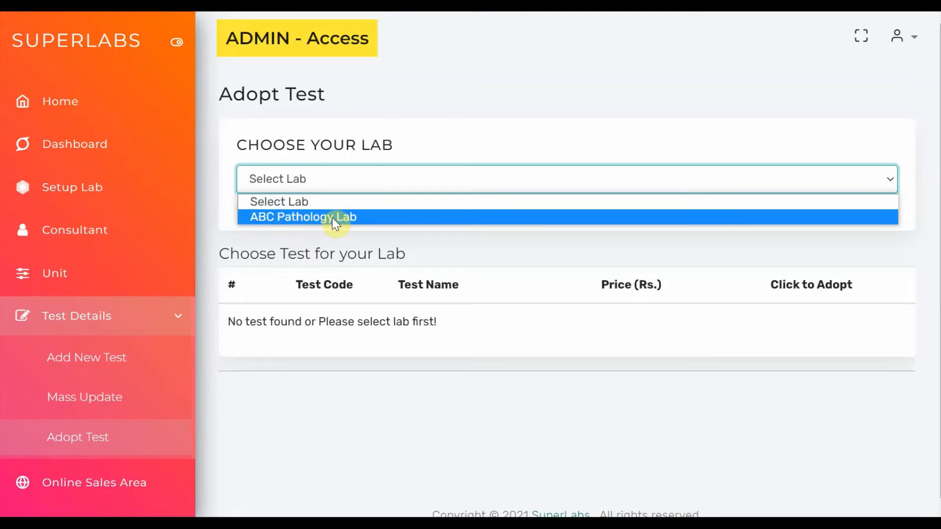
pyautogui.click(318, 218)
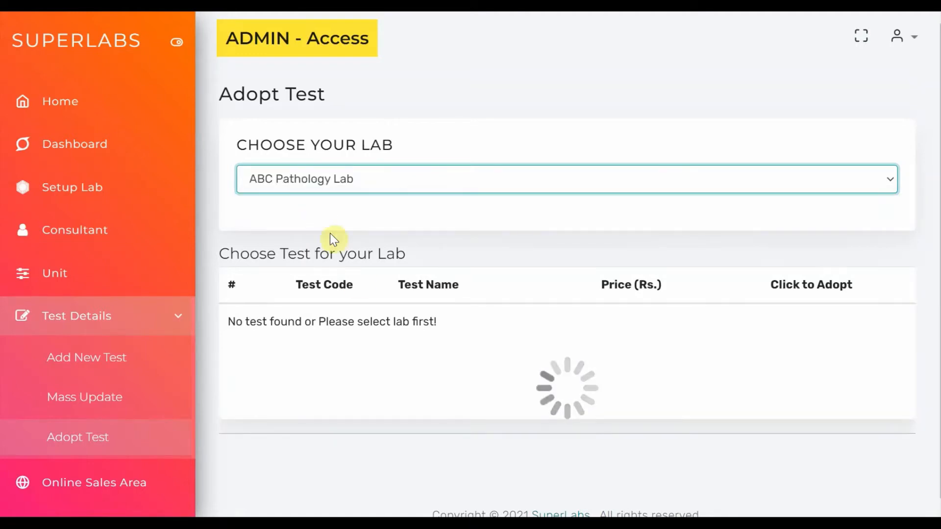
# Browse the list of tests available for adoption, with their codes, names and price fields
pyautogui.scroll(-1, 403, 334)
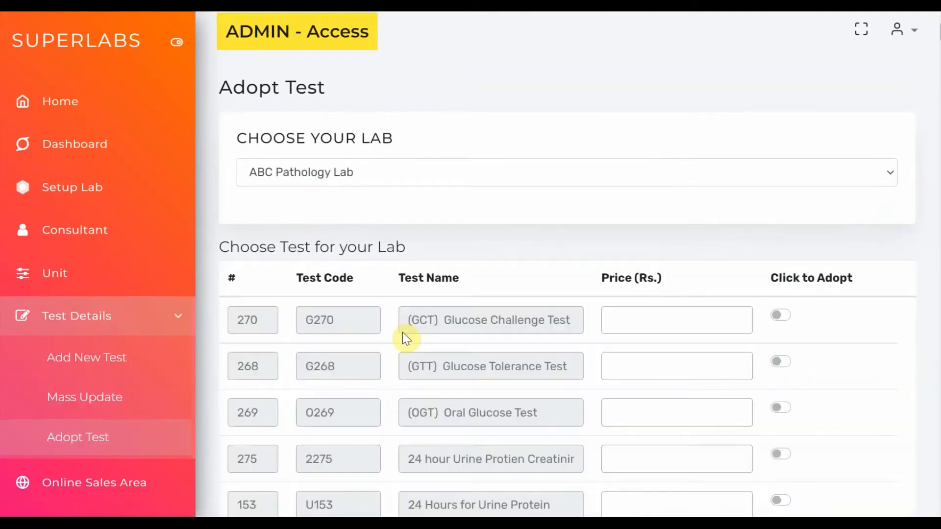
pyautogui.scroll(-2, 402, 332)
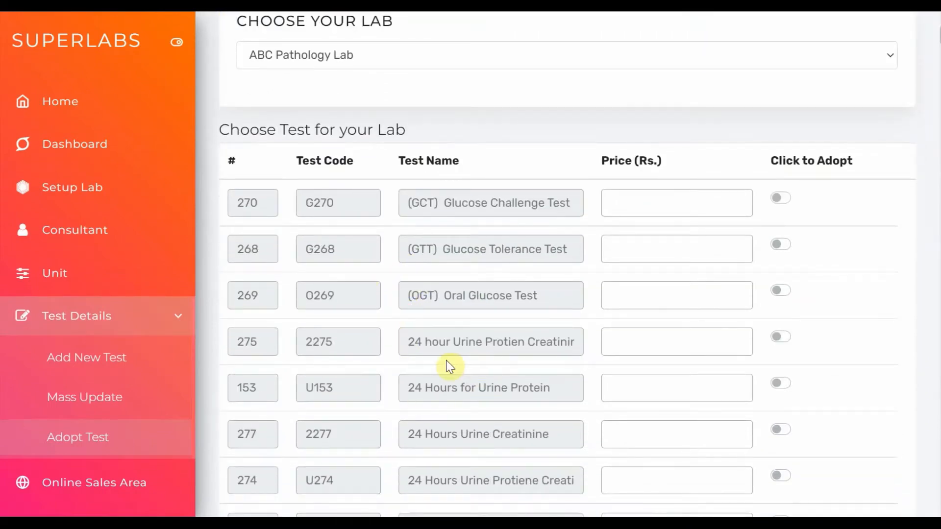
pyautogui.scroll(-14, 447, 364)
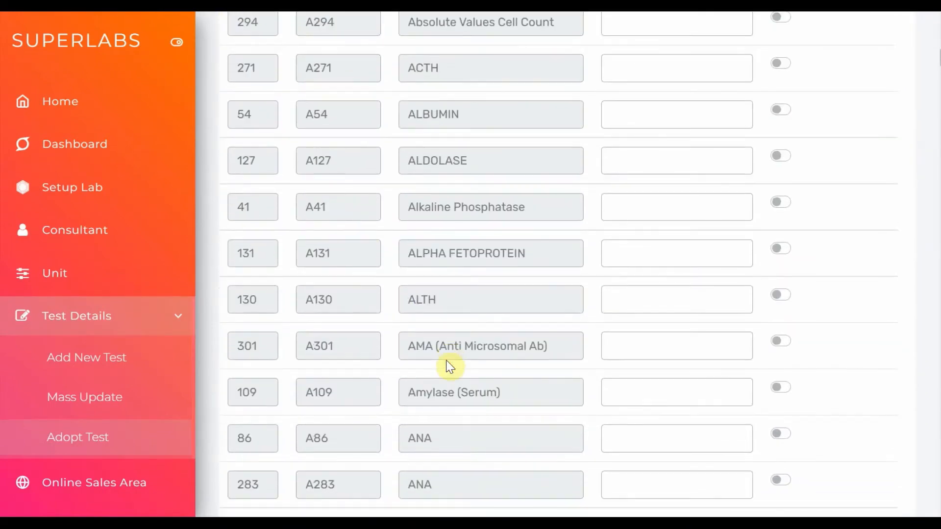
pyautogui.scroll(-3, 447, 364)
pyautogui.scroll(-20, 450, 366)
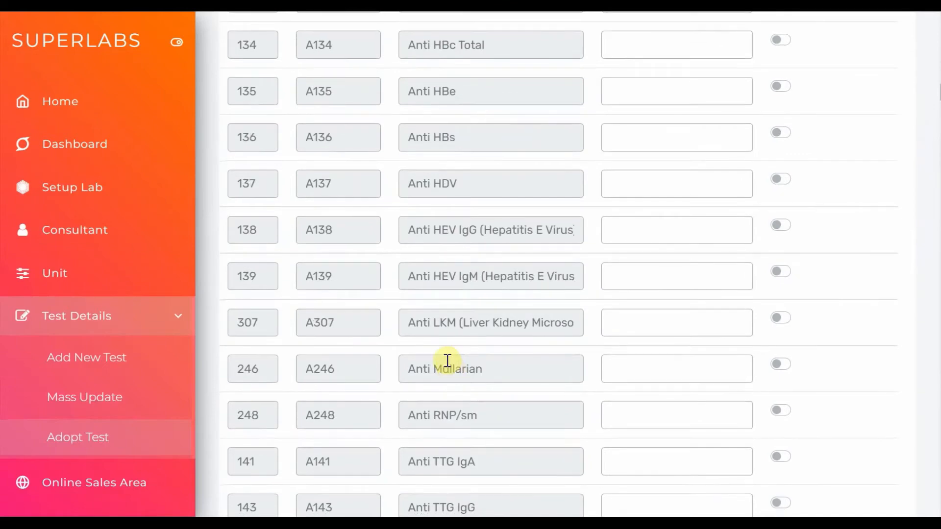
pyautogui.scroll(-15, 448, 361)
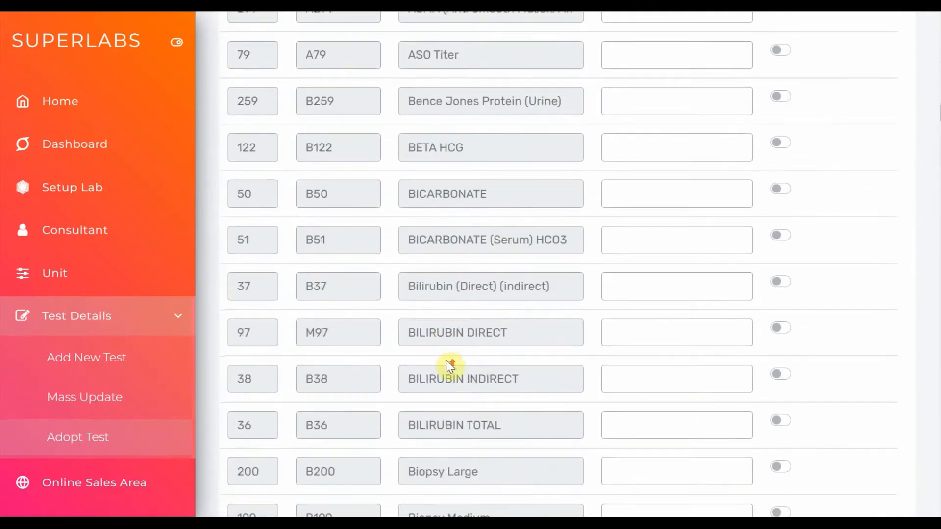
pyautogui.scroll(20, 448, 360)
pyautogui.scroll(15, 447, 361)
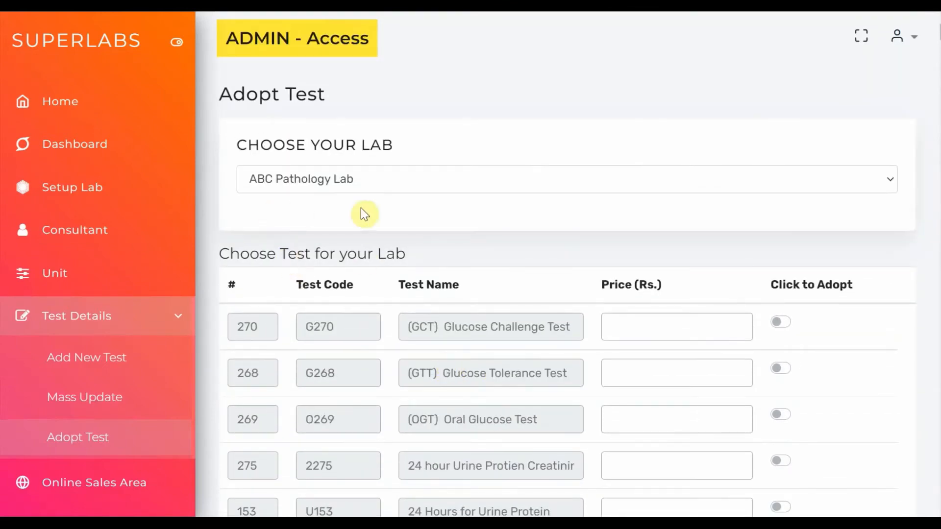
# Set the price of the BLOOD C/E test to 250 and adopt it for the lab
pyautogui.scroll(-20, 395, 351)
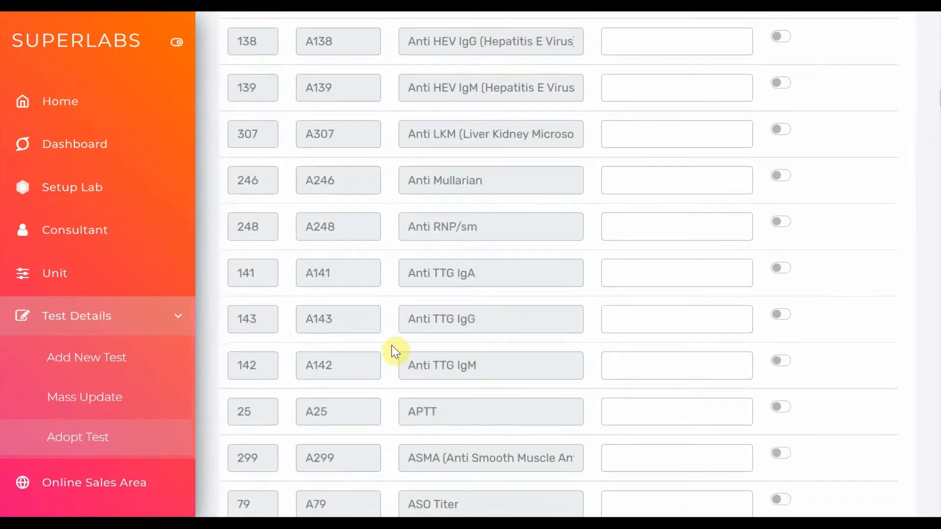
pyautogui.scroll(-10, 395, 351)
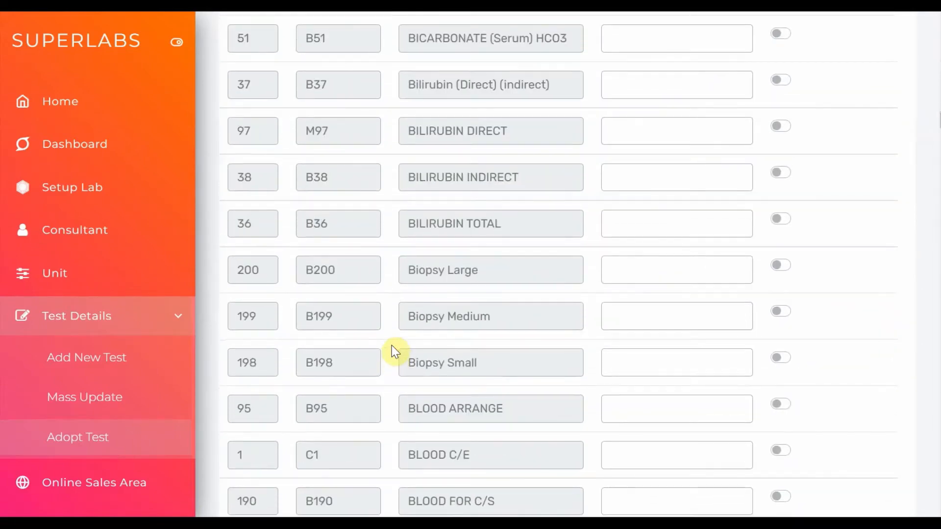
pyautogui.click(626, 456)
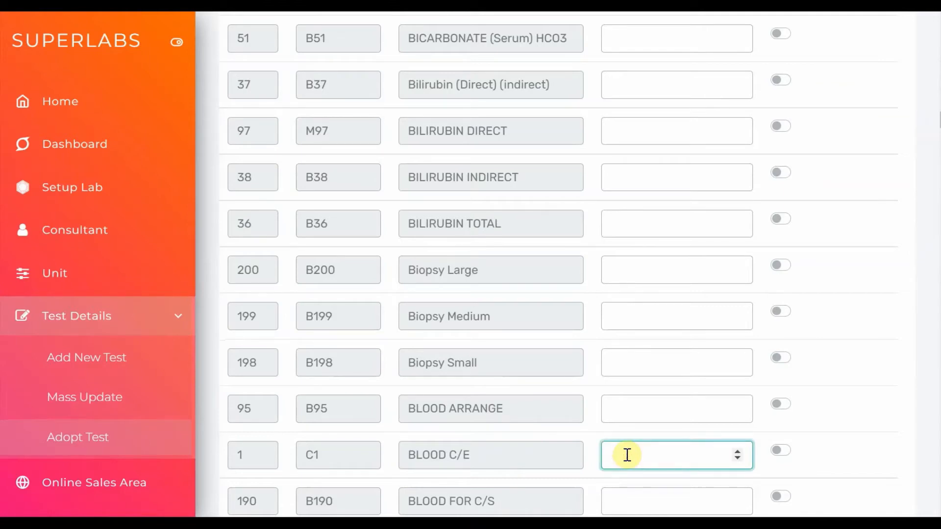
pyautogui.write('250')
pyautogui.click(783, 450)
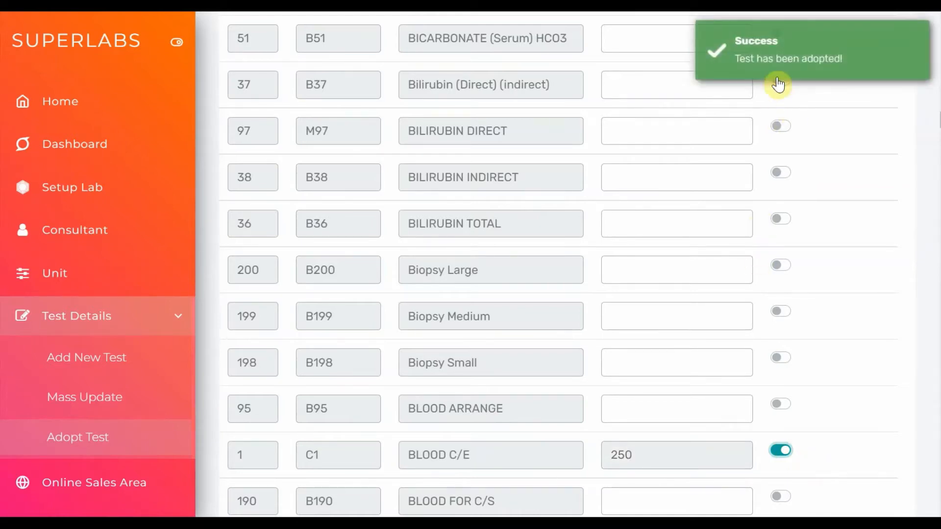
# Set the price of the Blood Sugar (Fasting) test to 300 and adopt it for the lab
pyautogui.scroll(-8, 586, 289)
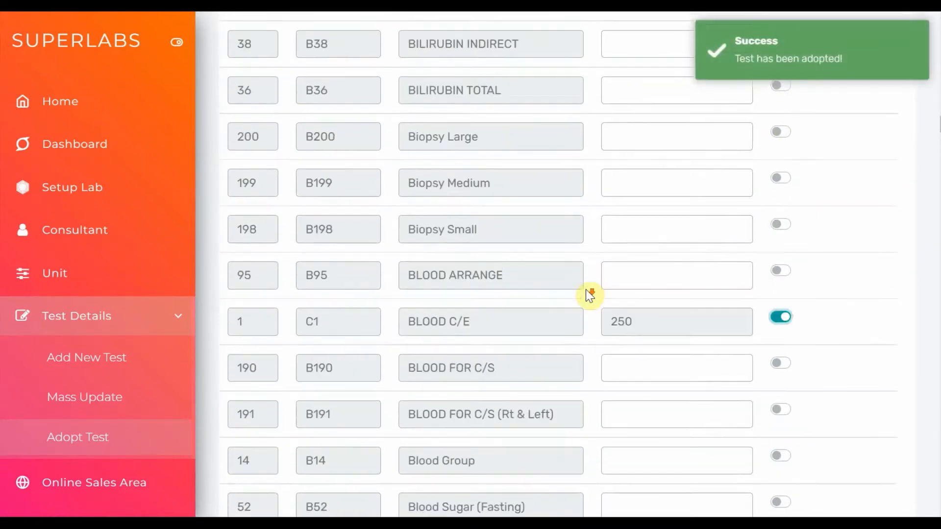
pyautogui.click(628, 183)
pyautogui.write('300')
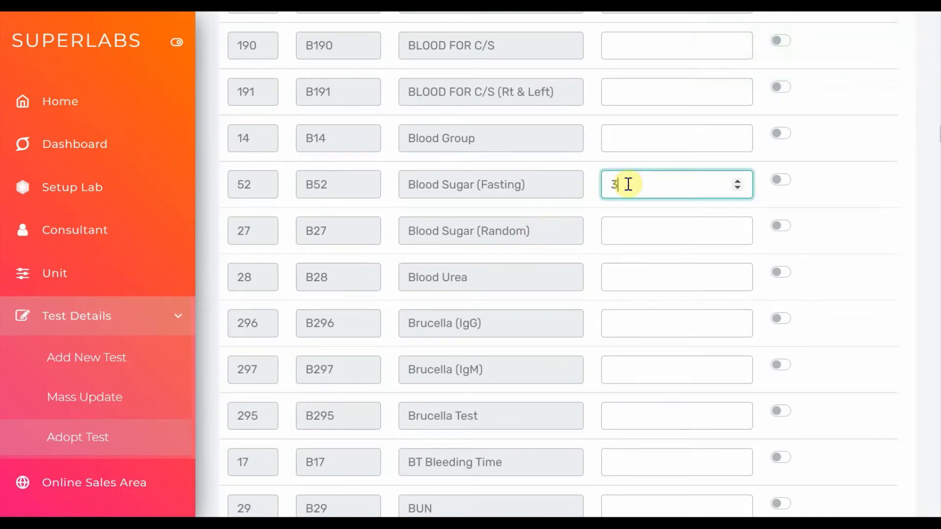
pyautogui.click(782, 182)
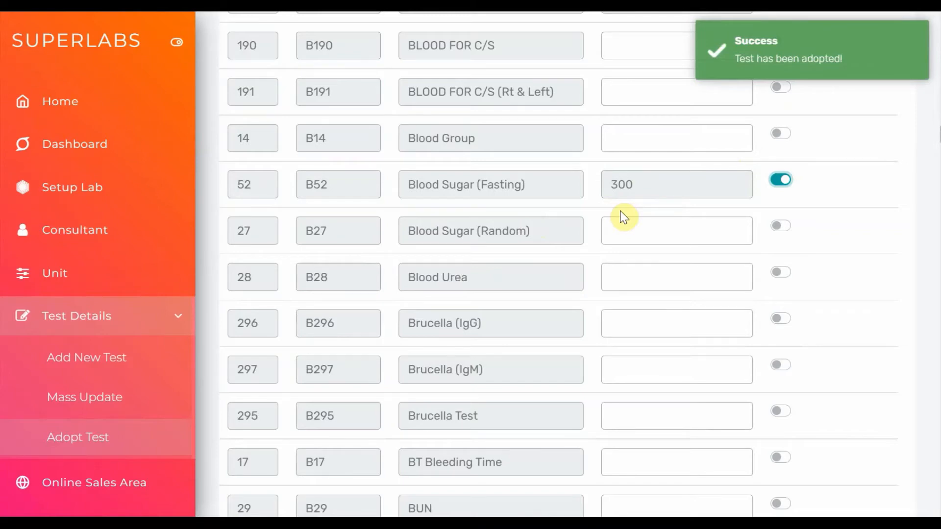
# Review the two adopted tests and examine the number and test code of BLOOD C/E
pyautogui.scroll(8, 624, 217)
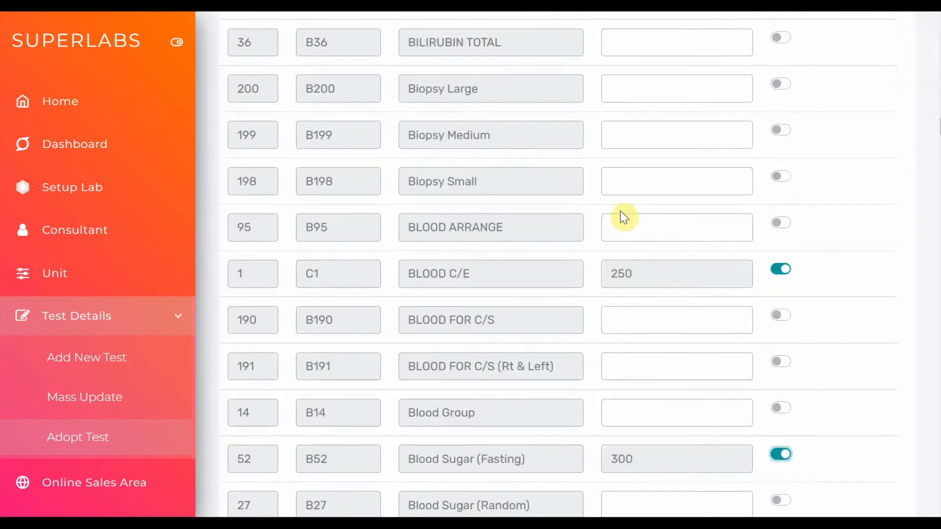
pyautogui.scroll(-3, 624, 217)
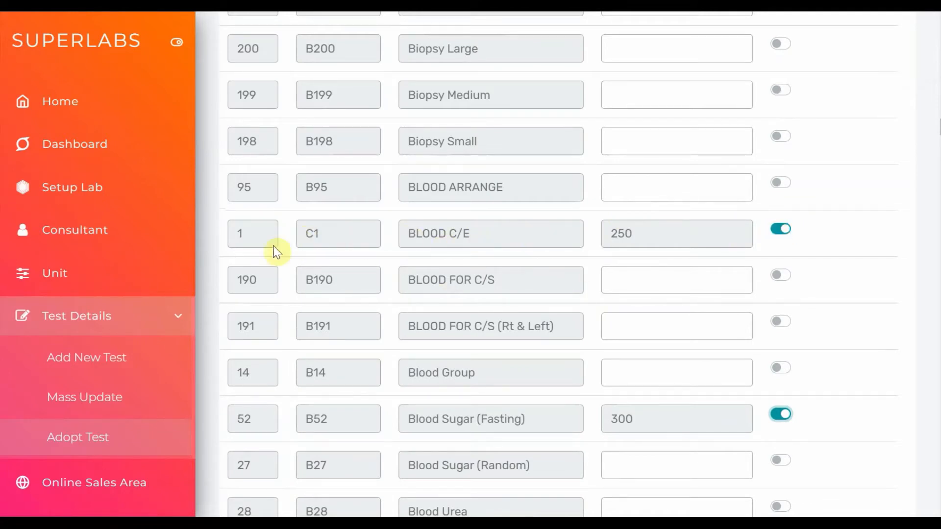
pyautogui.doubleClick(303, 234)
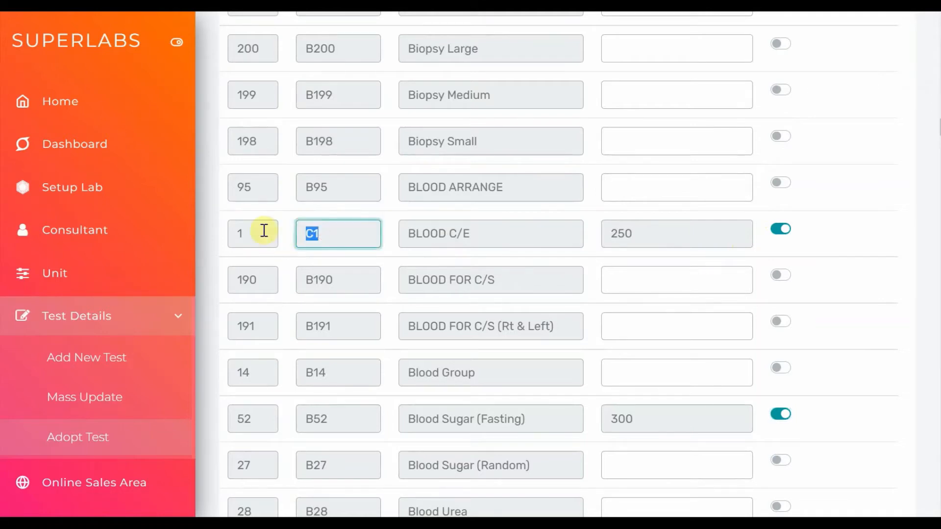
pyautogui.click(237, 233)
pyautogui.click(323, 236)
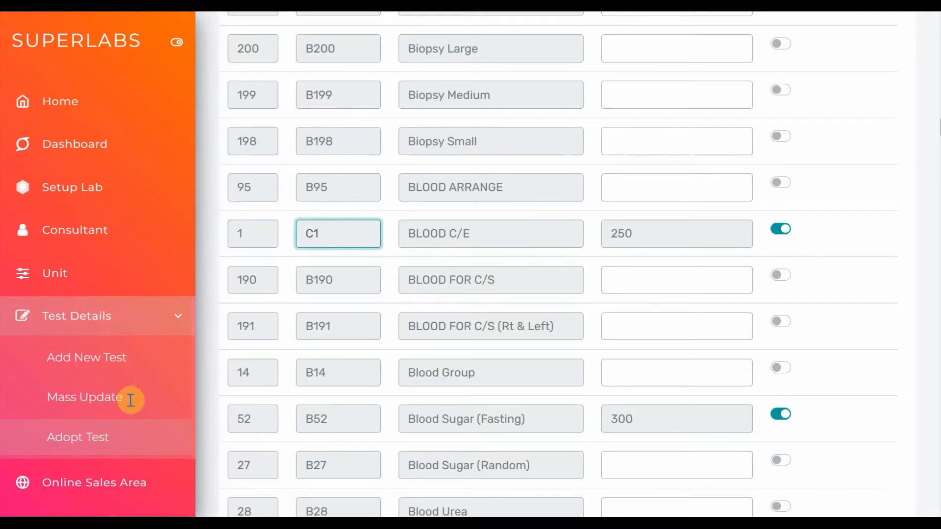
# Open the mass test update and load the adopted tests of ABC Pathology Lab
pyautogui.click(100, 404)
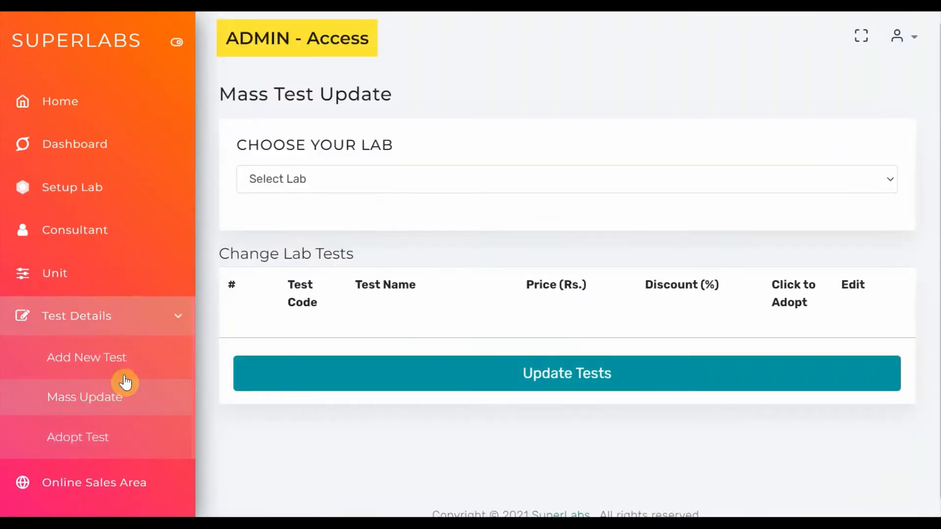
pyautogui.click(301, 188)
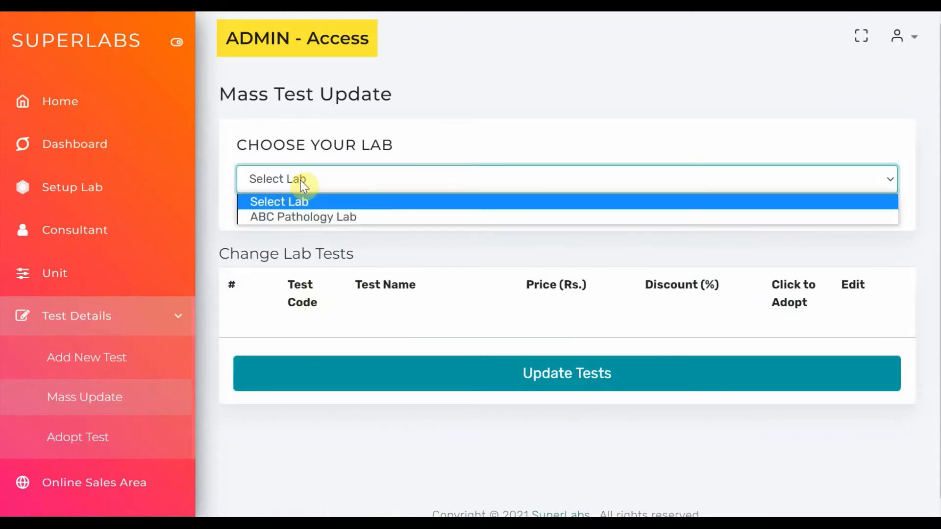
pyautogui.click(286, 219)
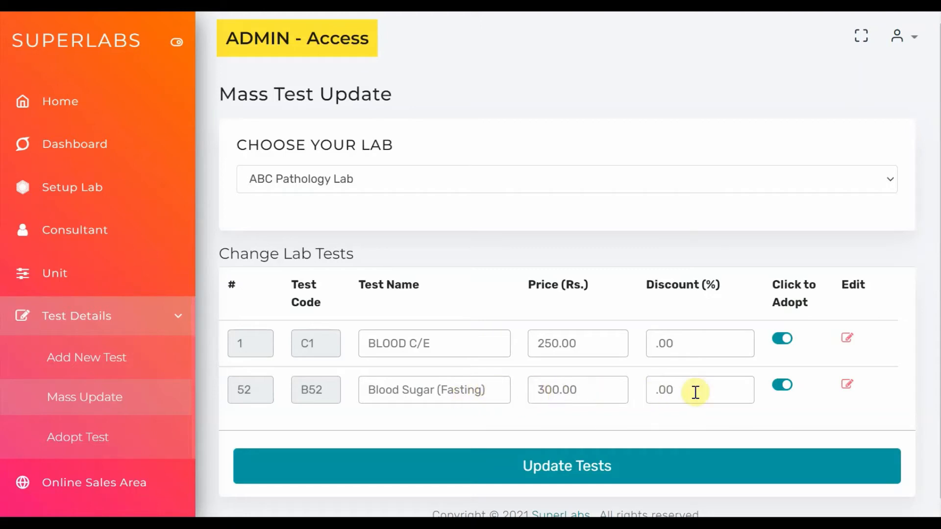
# Change the unit of the Blood Sugar (Fasting) parameter to %, save the test, and reload the ABC Pathology Lab tests
pyautogui.click(847, 387)
pyautogui.scroll(-1, 847, 391)
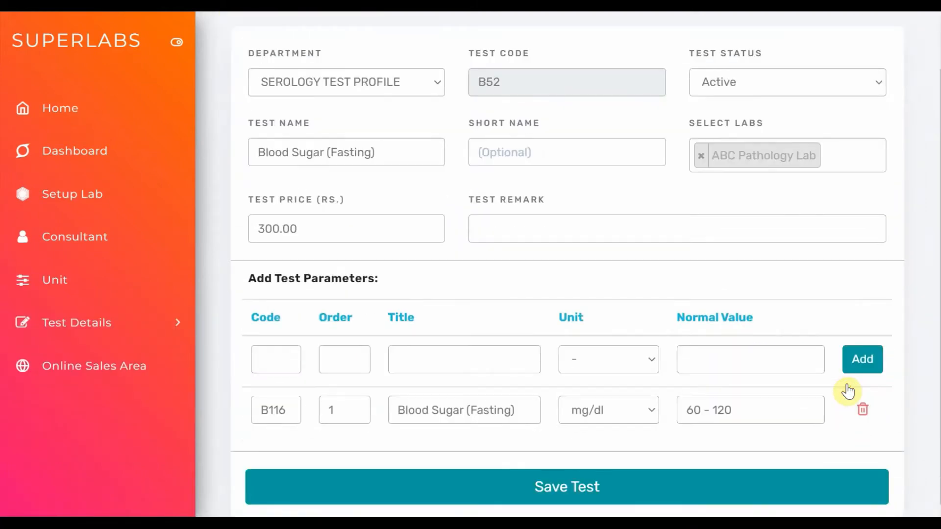
pyautogui.click(650, 417)
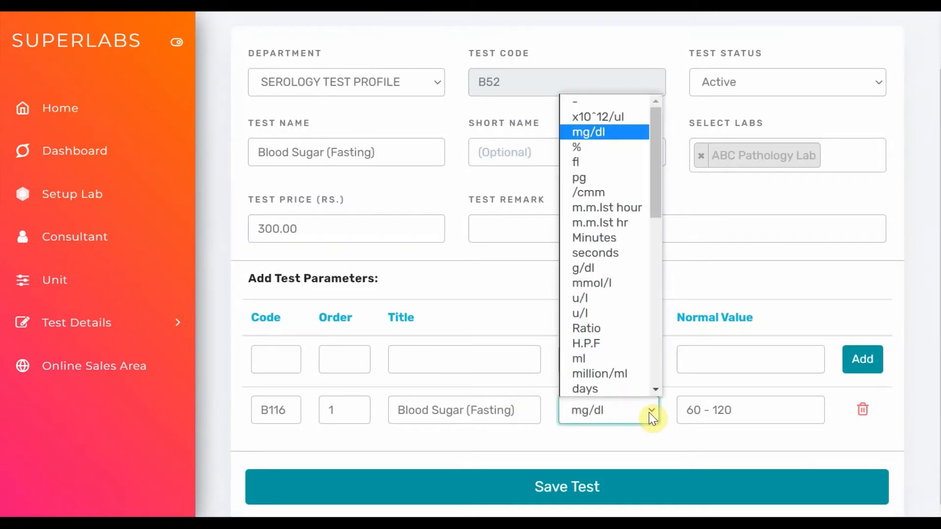
pyautogui.click(601, 149)
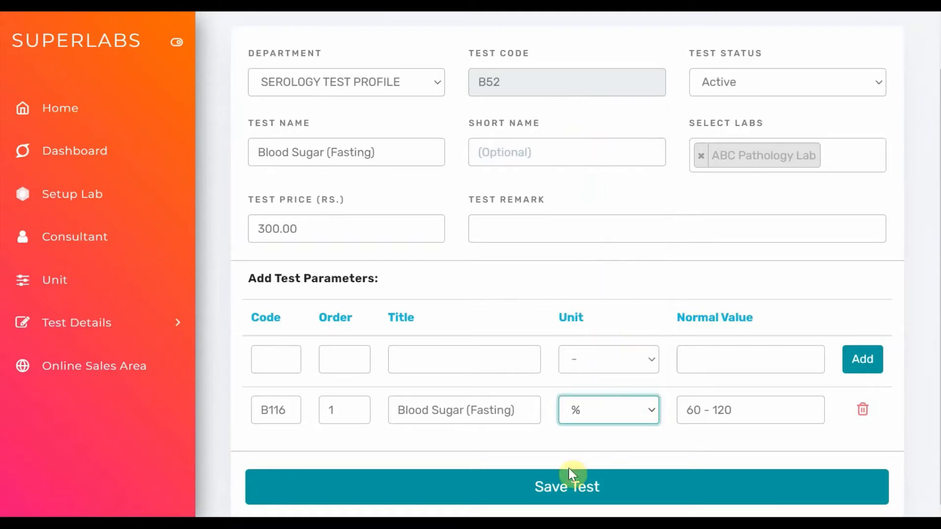
pyautogui.click(557, 485)
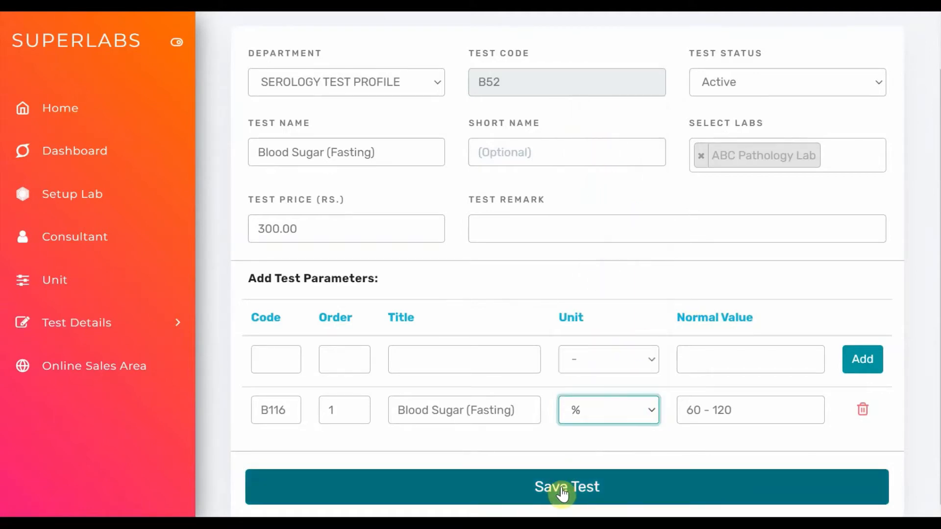
pyautogui.click(563, 493)
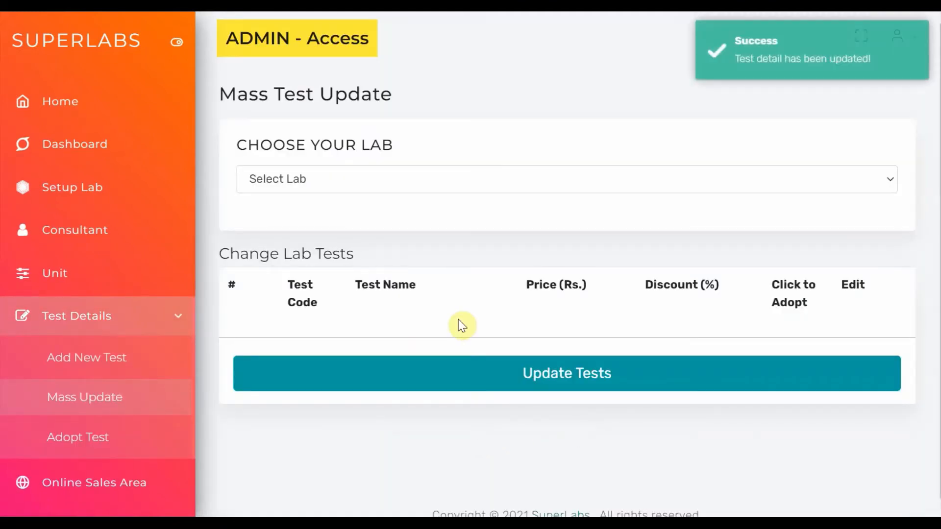
pyautogui.click(284, 184)
pyautogui.click(275, 215)
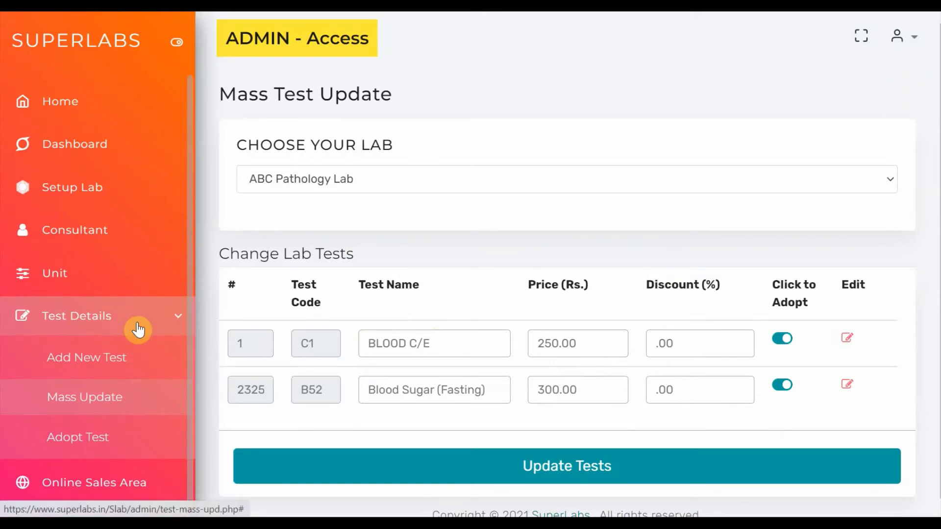
# Open the online sales area setup and search for service areas with pincode 211001
pyautogui.click(94, 485)
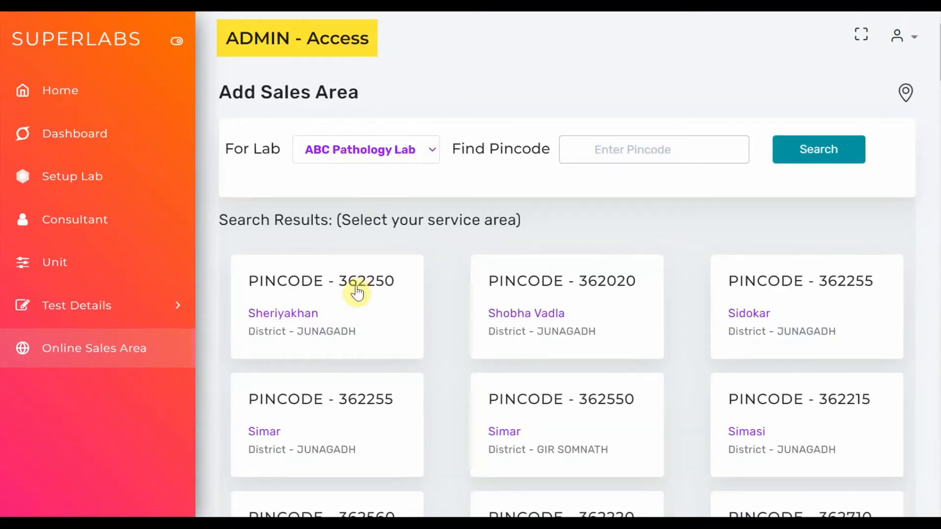
pyautogui.click(643, 154)
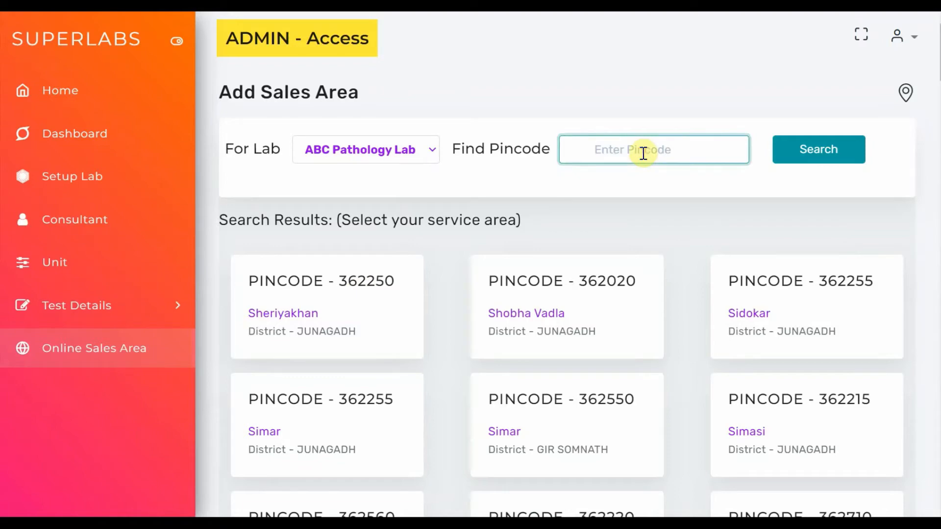
pyautogui.write('211001')
pyautogui.click(806, 149)
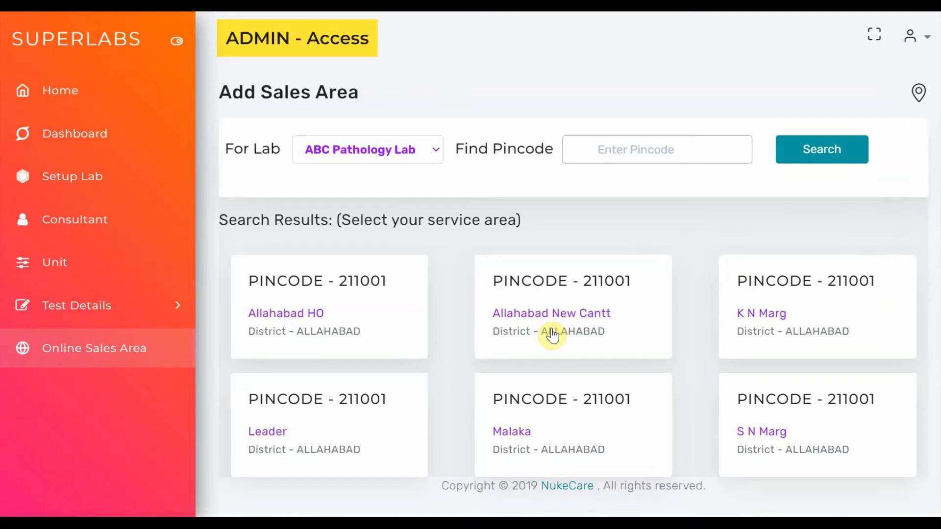
# Choose ABC Pathology Lab and add Allahabad HO, pincode 211001, as its service area
pyautogui.click(437, 158)
pyautogui.click(425, 169)
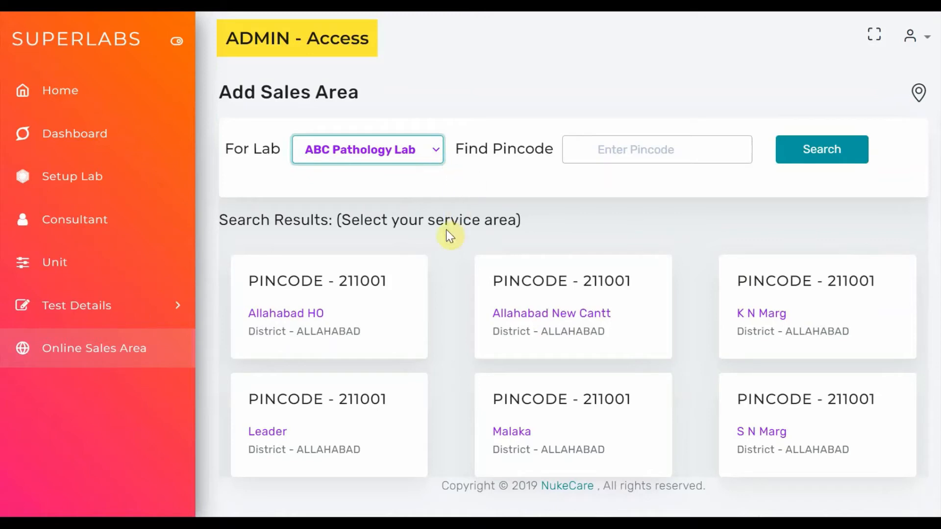
pyautogui.click(379, 295)
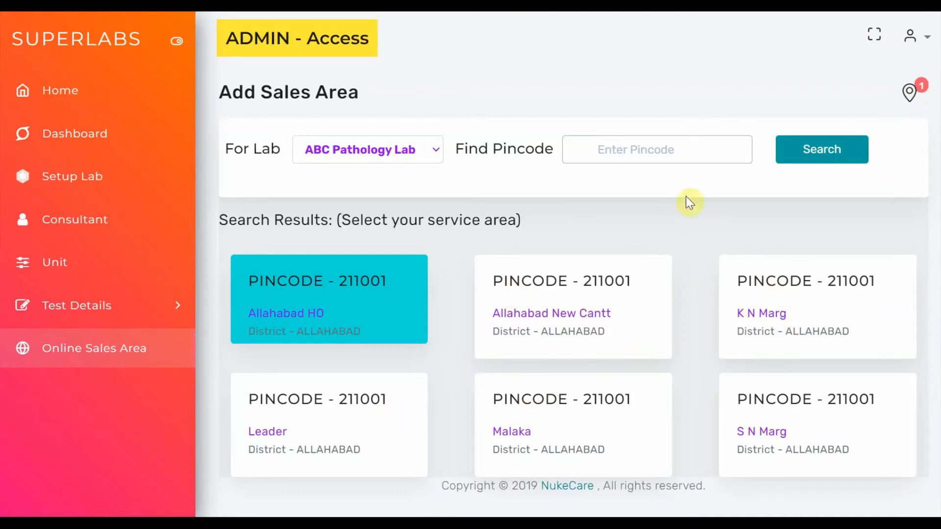
# Search for service areas with pincode 211004 and add Cavellary Lines as a service area of ABC Pathology Lab
pyautogui.click(693, 152)
pyautogui.write('200')
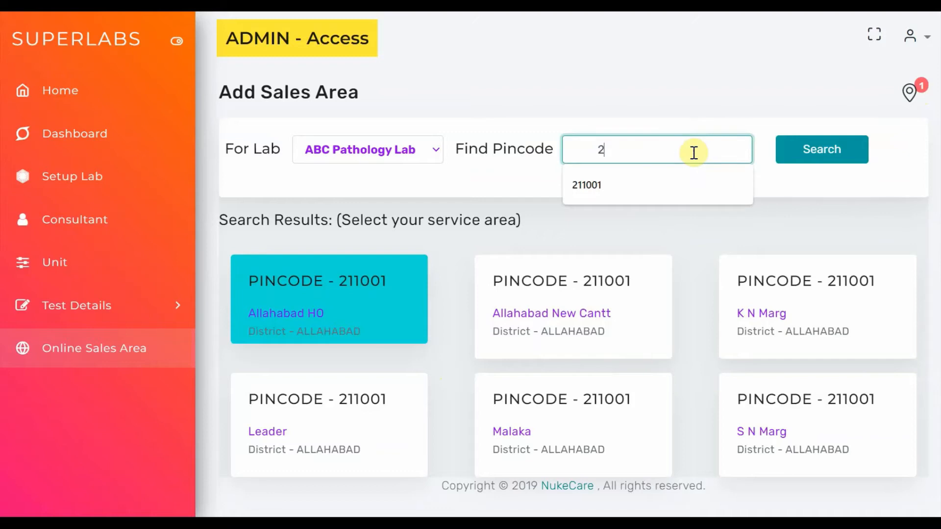
pyautogui.press('BackSpace')
pyautogui.write('22')
pyautogui.press('BackSpace')
pyautogui.write('11004')
pyautogui.click(802, 149)
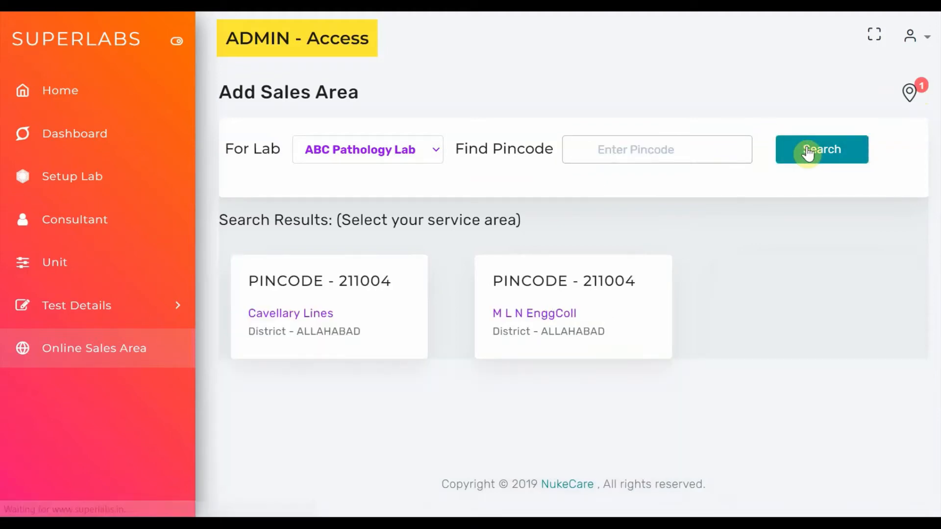
pyautogui.click(387, 298)
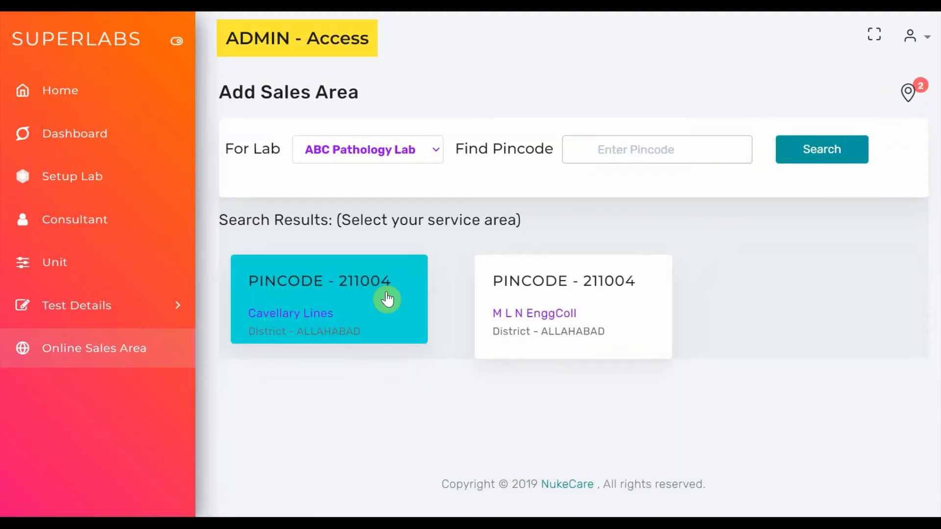
# Open the list of current sales areas and review the areas served by ABC Pathology Lab
pyautogui.click(906, 103)
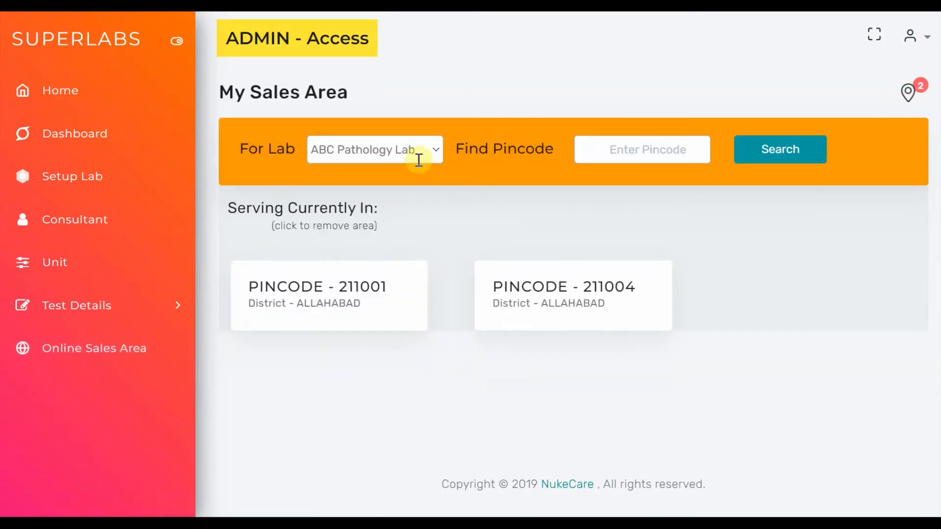
pyautogui.click(225, 91)
pyautogui.moveTo(320, 91); pyautogui.dragTo(380, 90)
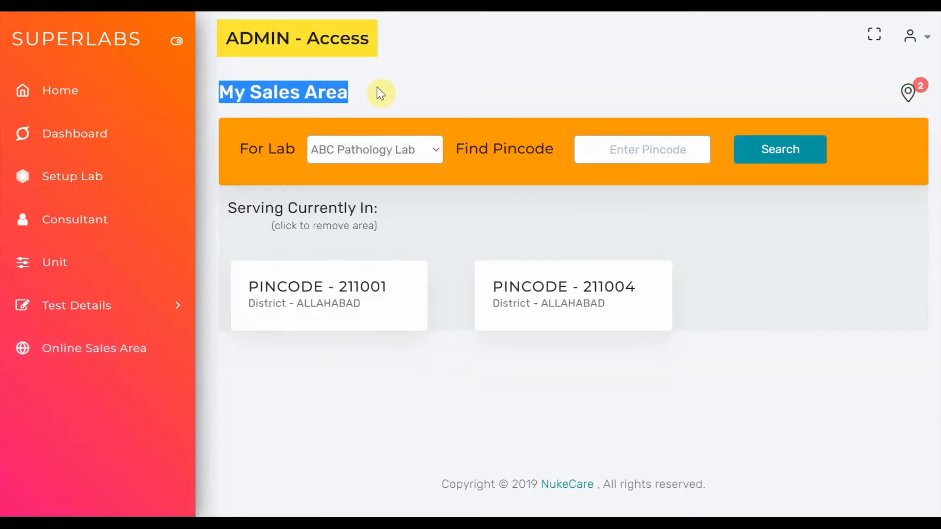
pyautogui.click(346, 152)
pyautogui.click(378, 173)
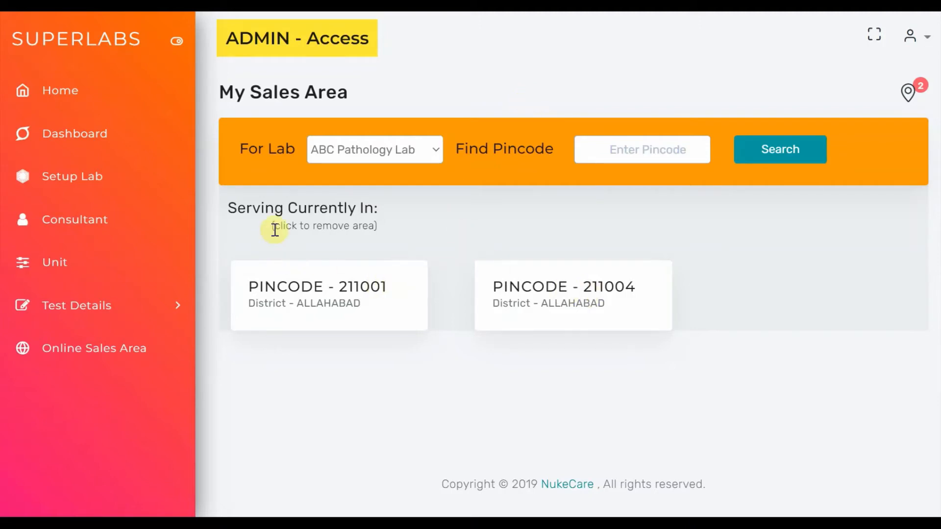
# Remove pincodes 211004 and 211001 from ABC Pathology Lab's service areas and reload the list
pyautogui.moveTo(274, 226); pyautogui.dragTo(377, 229)
pyautogui.click(523, 297)
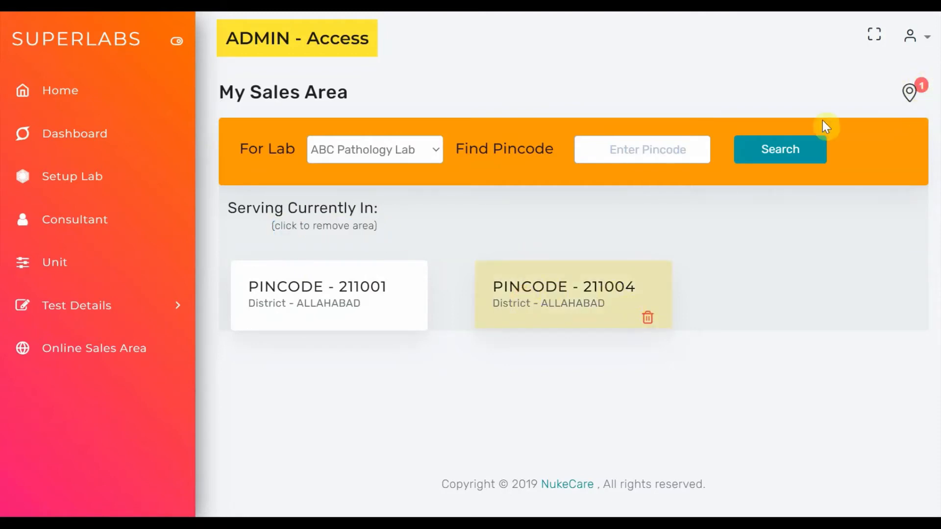
pyautogui.click(369, 316)
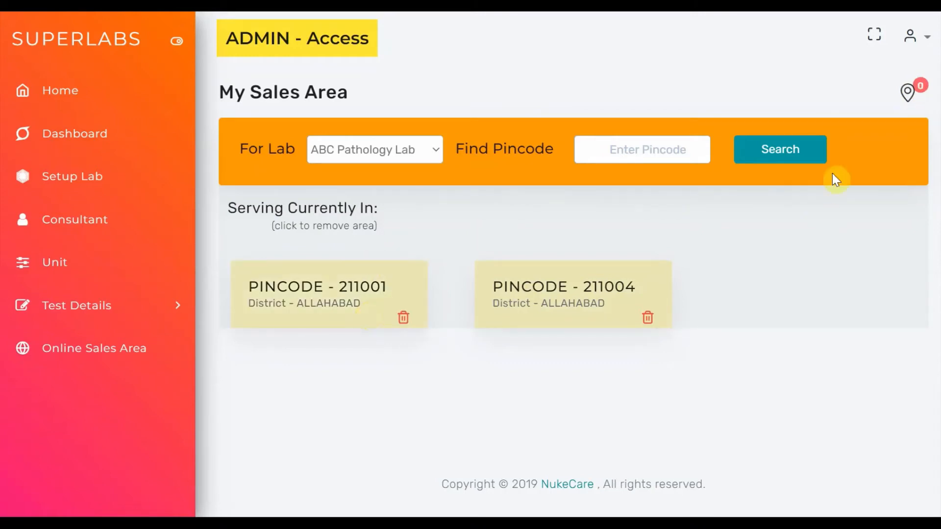
pyautogui.click(789, 157)
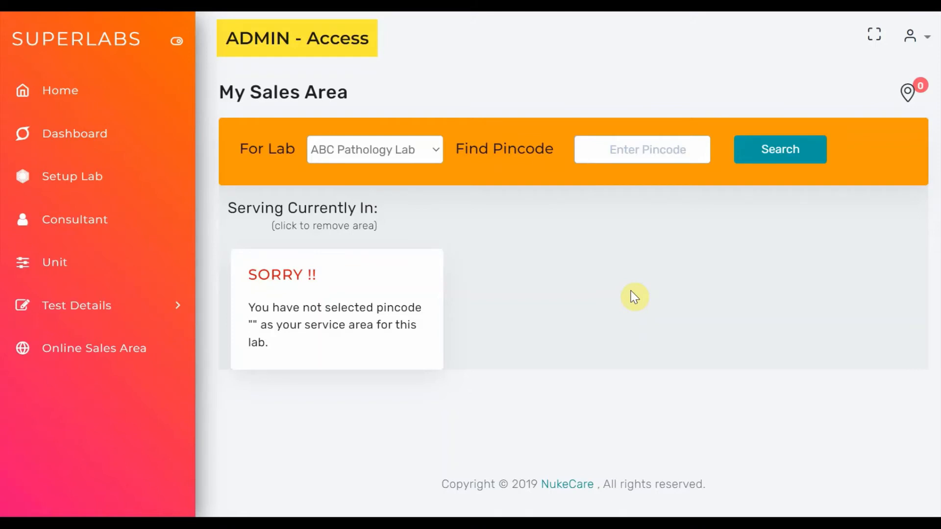
pyautogui.click(428, 150)
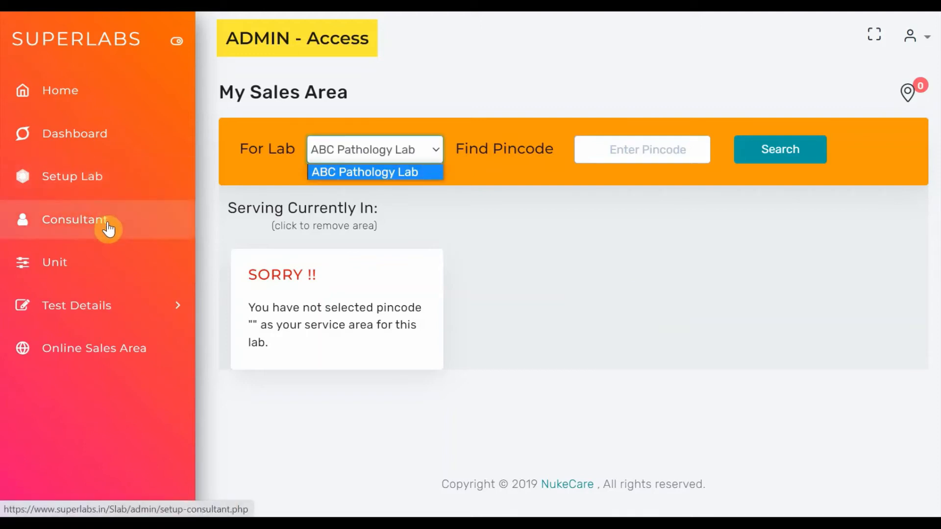
# Load the ABC Pathology Lab tests in the mass test update and open the BLOOD C/E test to review its parameters
pyautogui.click(96, 305)
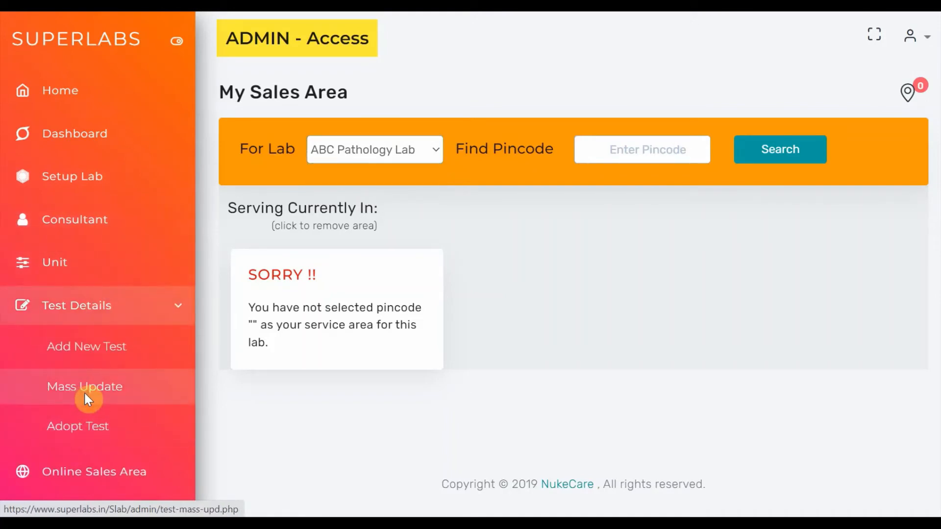
pyautogui.click(84, 391)
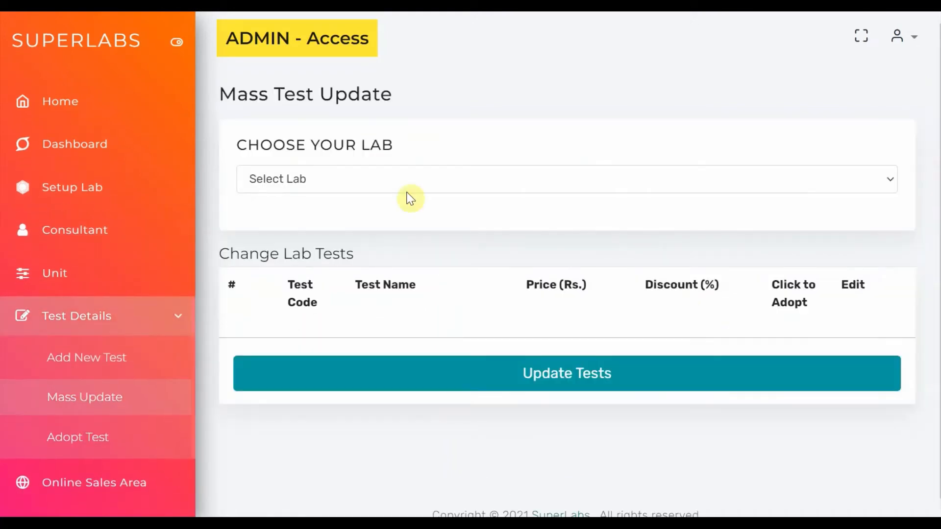
pyautogui.click(395, 178)
pyautogui.click(345, 221)
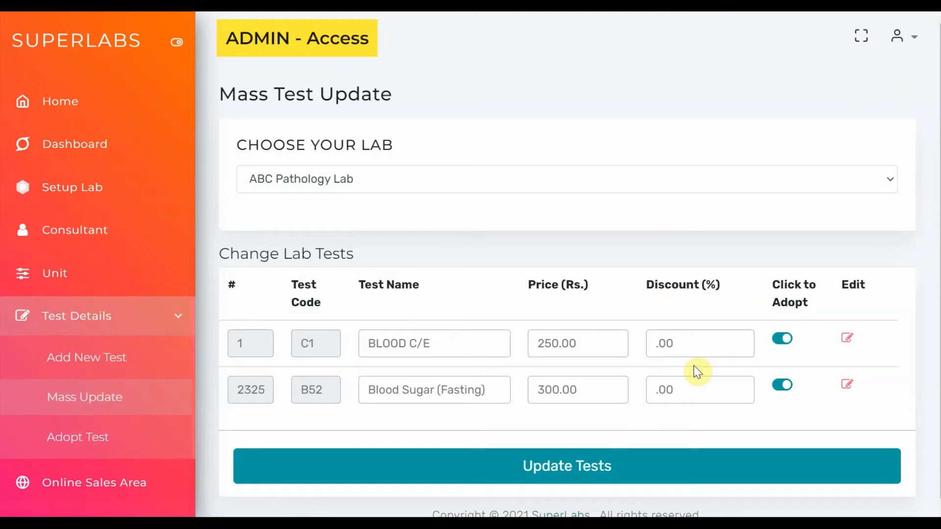
pyautogui.scroll(-5, 695, 369)
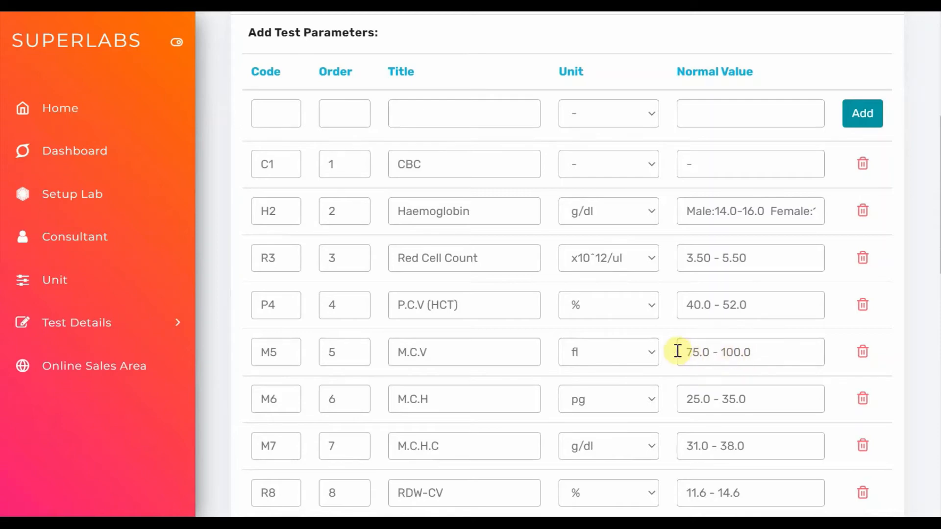
pyautogui.scroll(2, 677, 351)
pyautogui.scroll(-8, 678, 351)
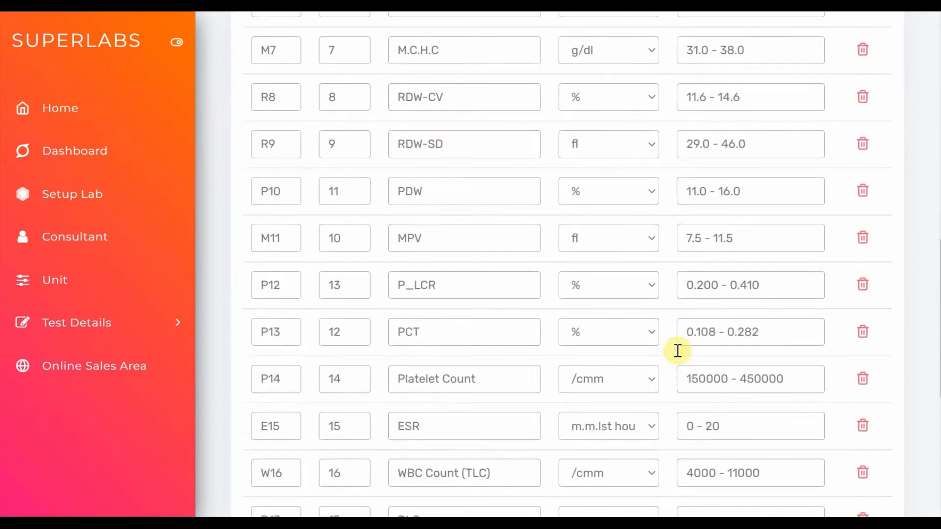
pyautogui.scroll(-4, 678, 352)
pyautogui.scroll(10, 678, 351)
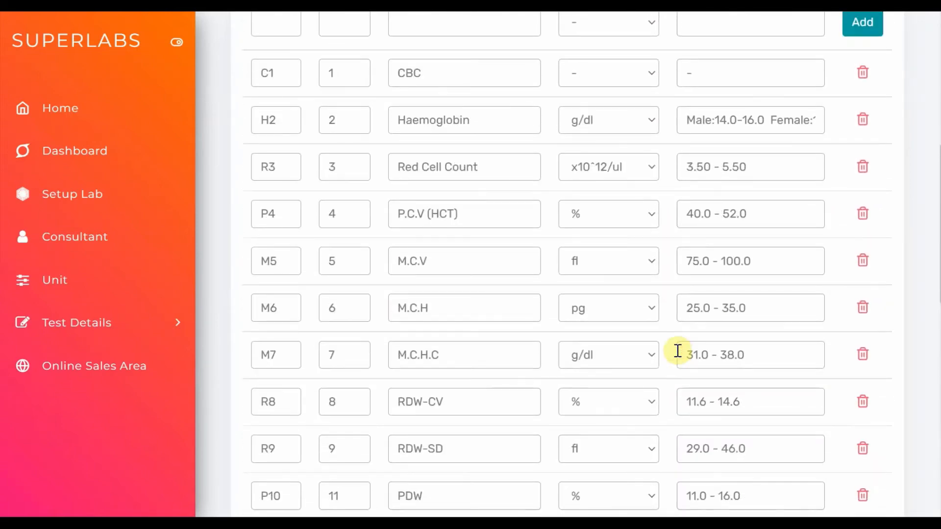
pyautogui.scroll(4, 678, 352)
# Enter code 100 and order 23 for a new parameter of the BLOOD C/E test
pyautogui.click(279, 211)
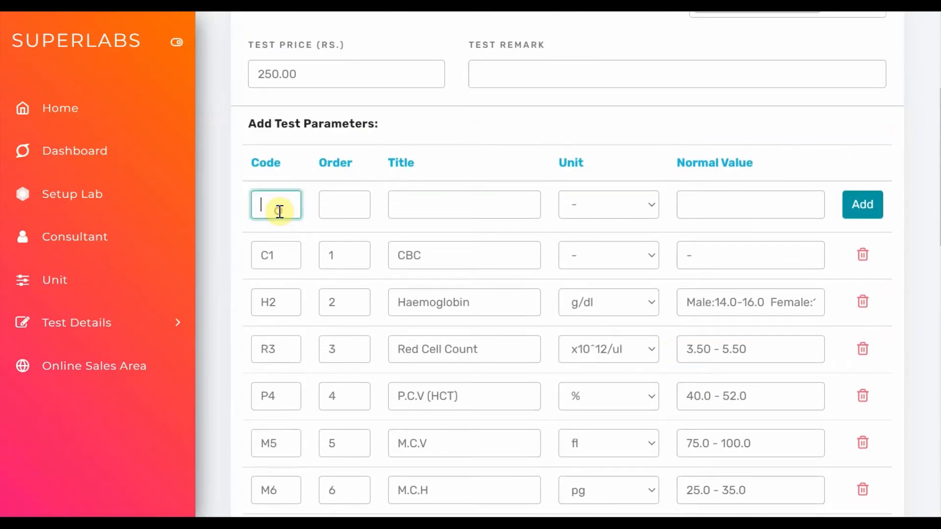
pyautogui.write('100')
pyautogui.press('Tab')
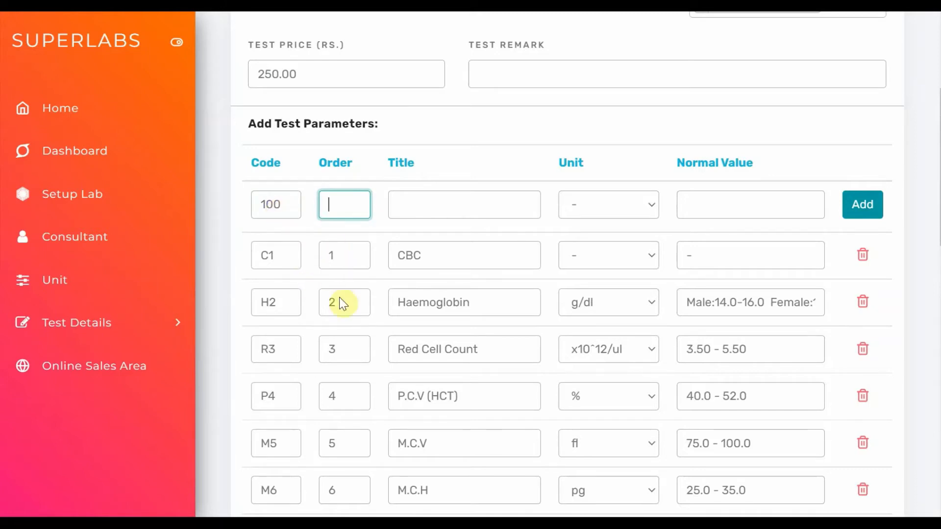
pyautogui.scroll(-8, 345, 415)
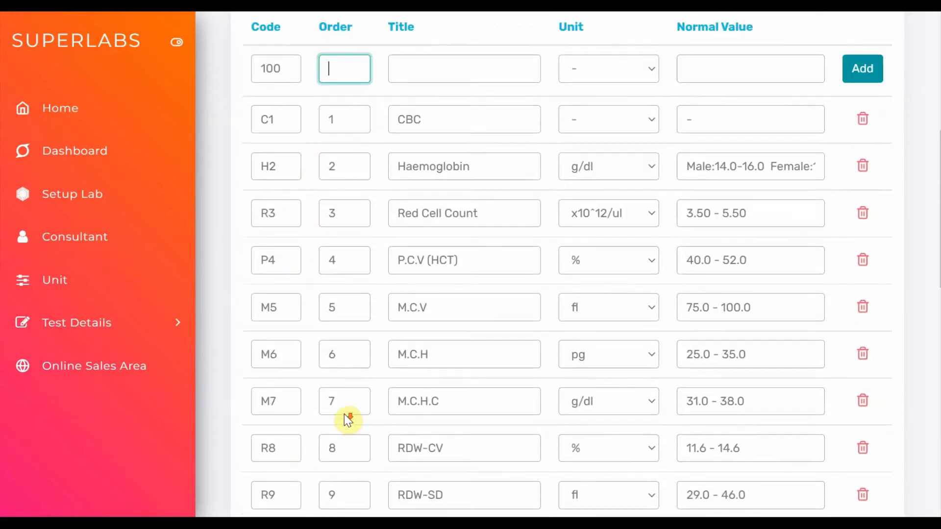
pyautogui.scroll(-9, 344, 414)
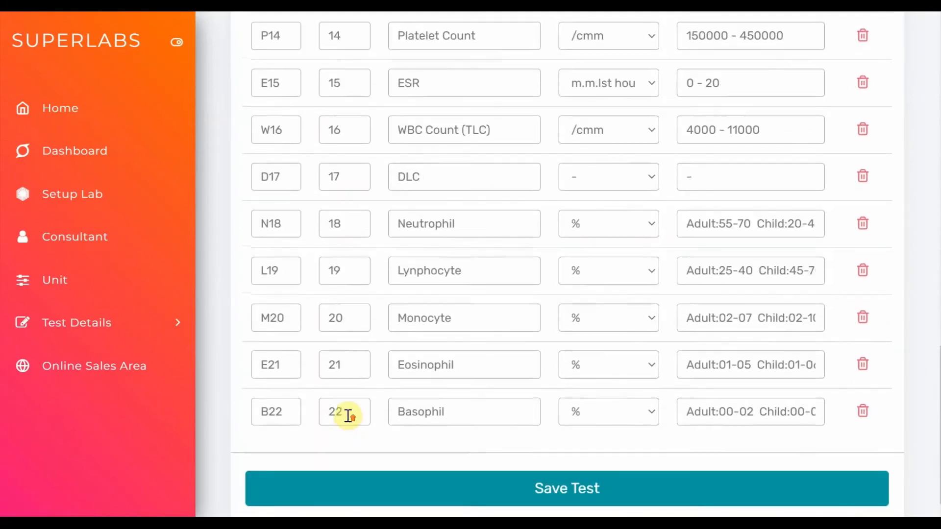
pyautogui.scroll(15, 345, 419)
pyautogui.write('23')
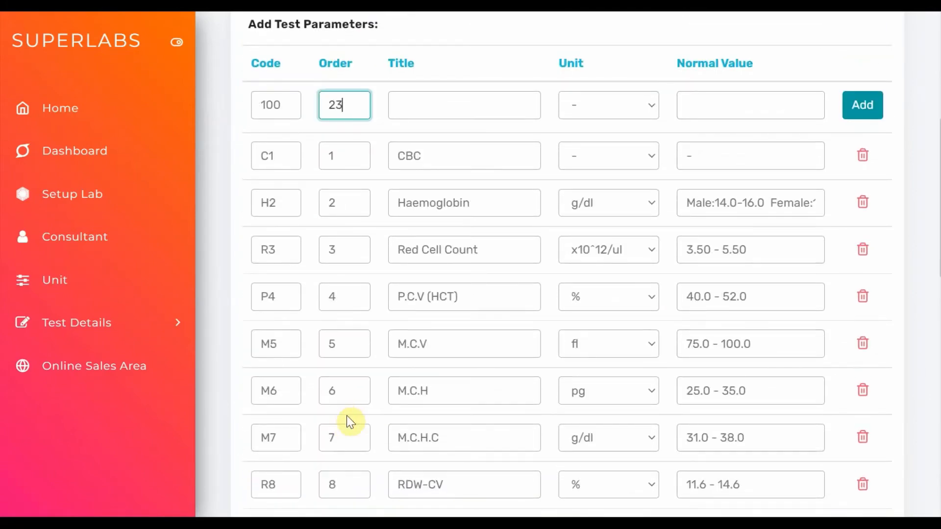
# Title the new parameter Temp Para, set its unit to pg and normal value to 1000, and add it to the test
pyautogui.click(435, 108)
pyautogui.write('Temp')
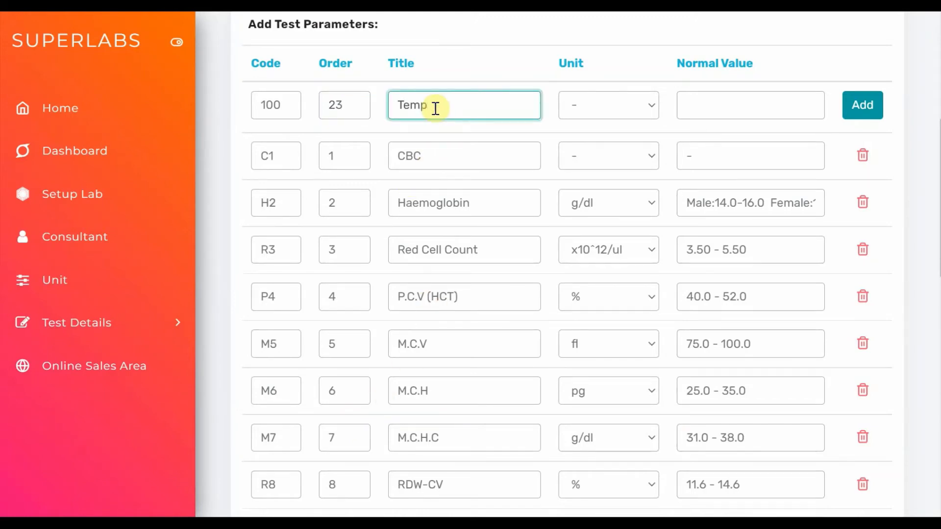
pyautogui.write(' Para')
pyautogui.click(607, 104)
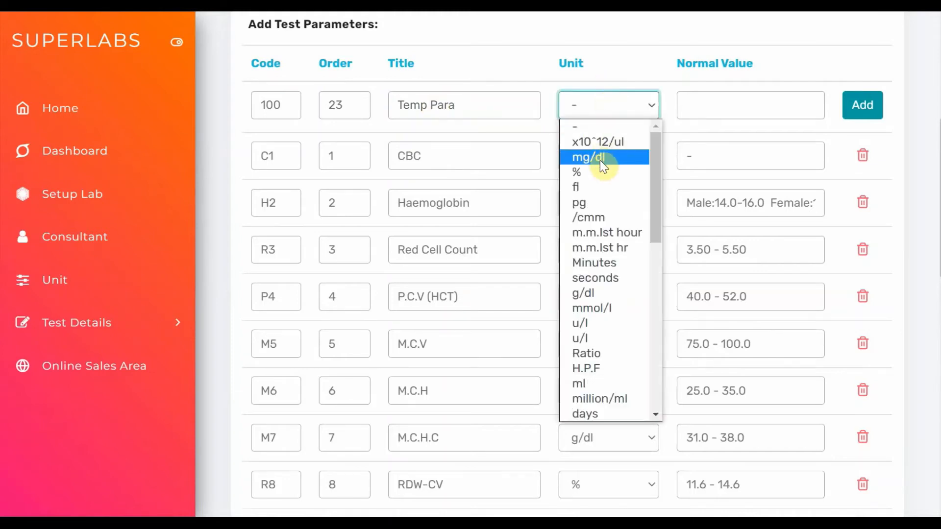
pyautogui.click(596, 203)
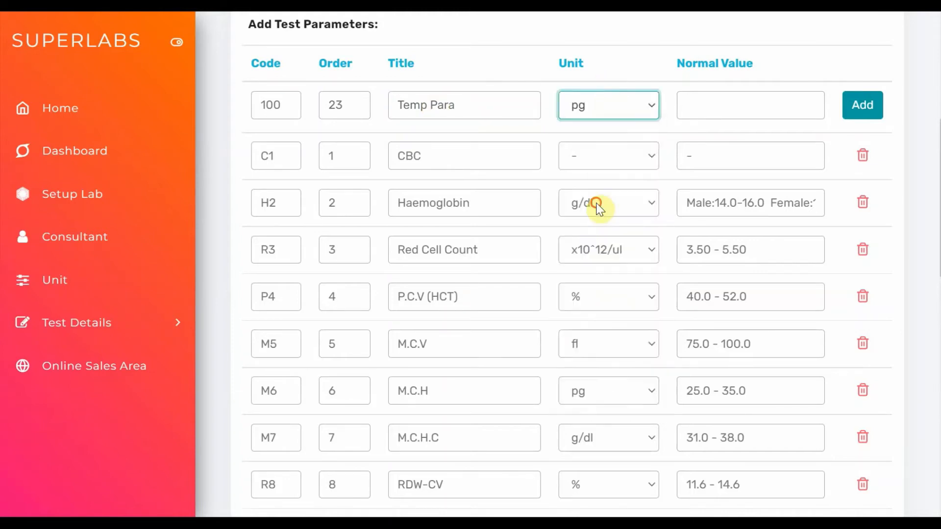
pyautogui.click(734, 104)
pyautogui.write('1000')
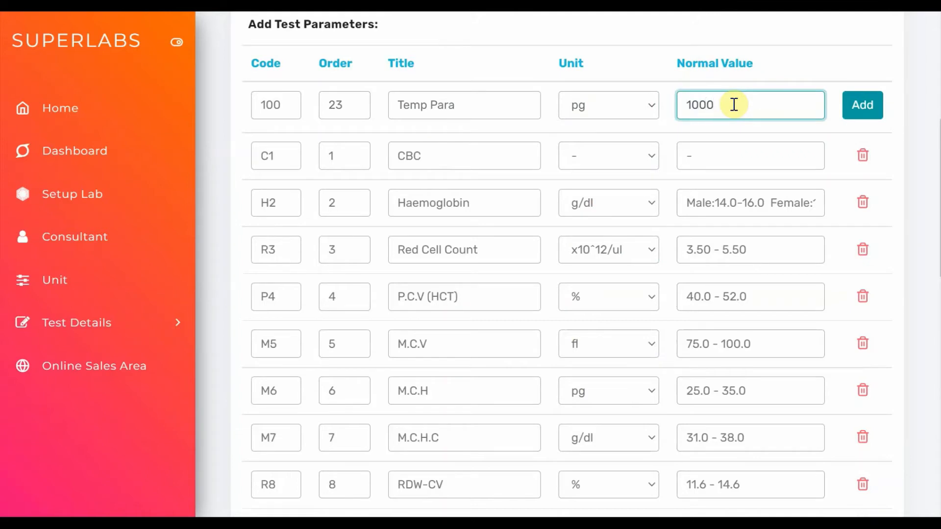
pyautogui.click(863, 105)
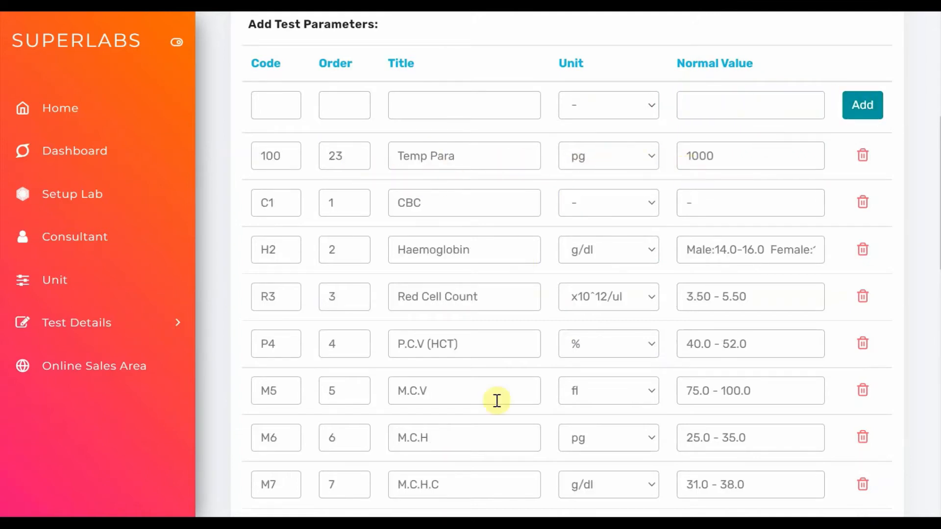
# Delete the Temp Para parameter from the BLOOD C/E test
pyautogui.click(861, 162)
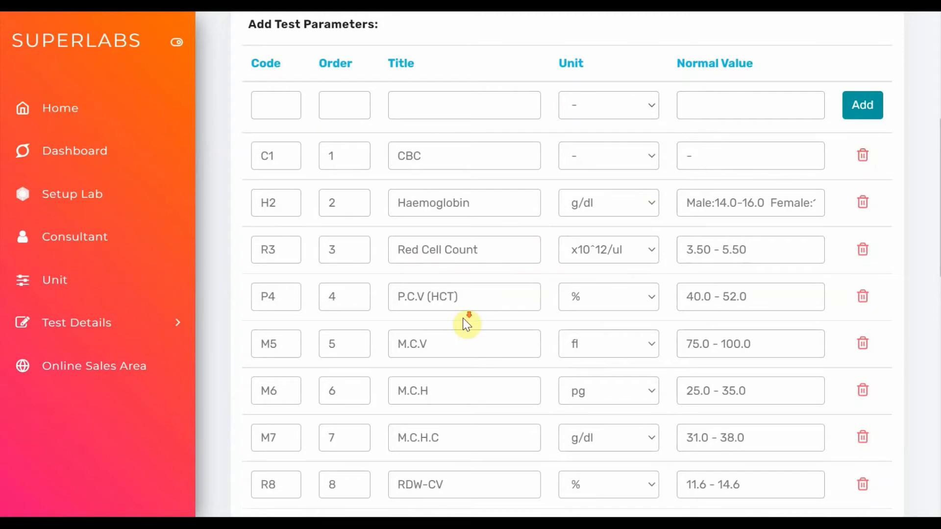
pyautogui.scroll(-15, 464, 321)
pyautogui.scroll(15, 466, 321)
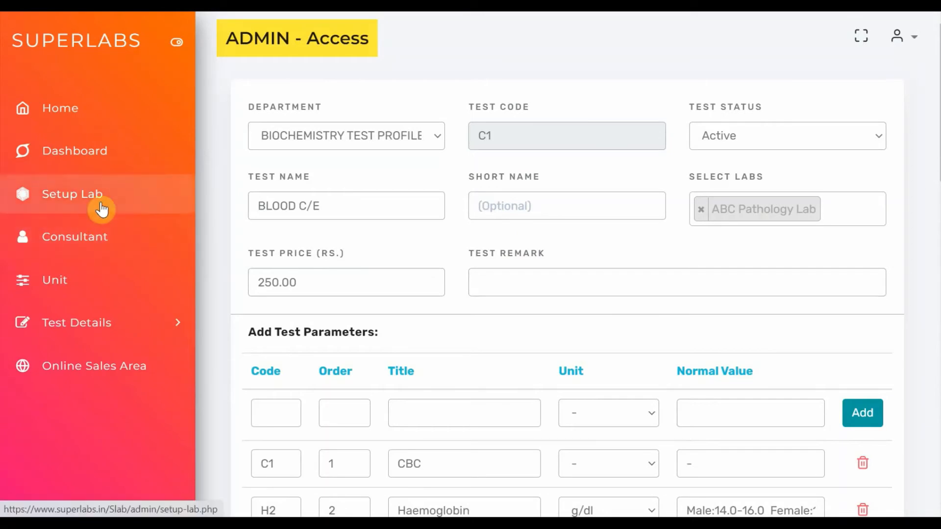
# Return to the service home page and log in to the Pathology Center branch ABC Pathology Lab - Allahabad
pyautogui.click(93, 117)
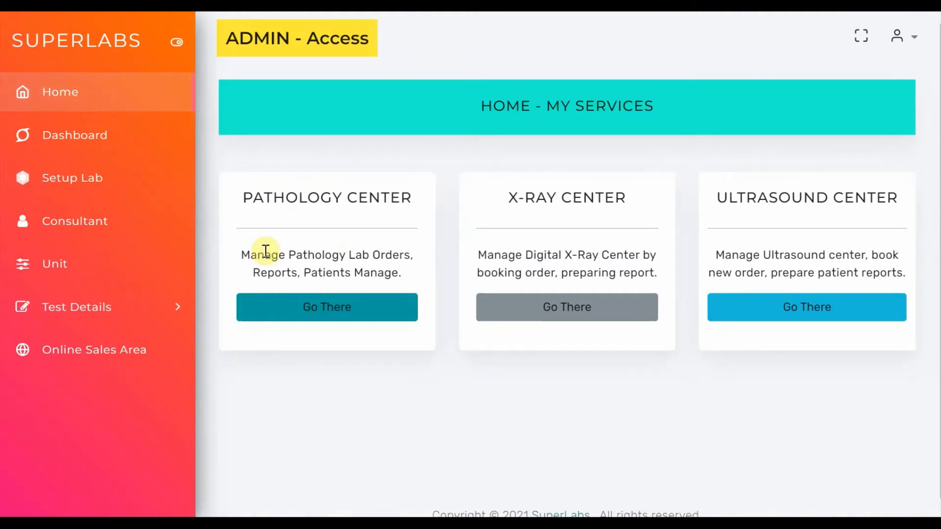
pyautogui.click(319, 306)
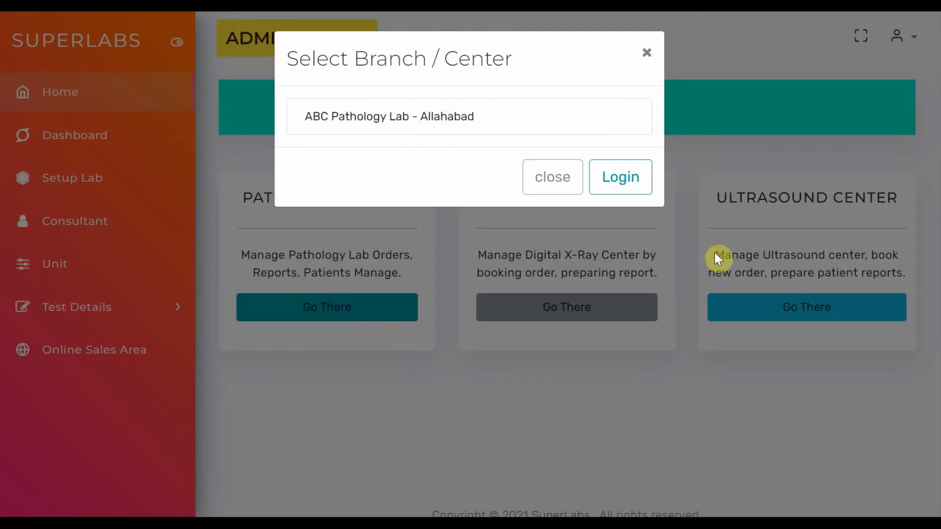
pyautogui.click(358, 118)
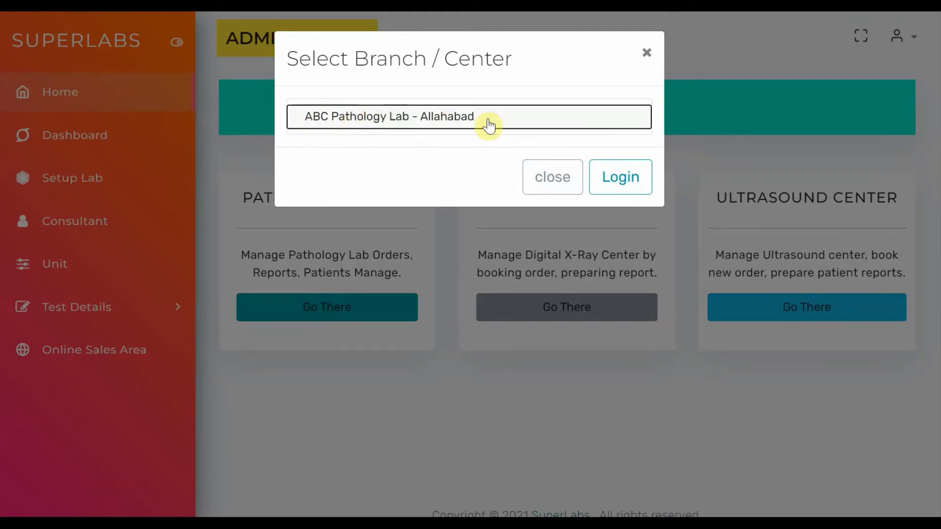
pyautogui.click(610, 186)
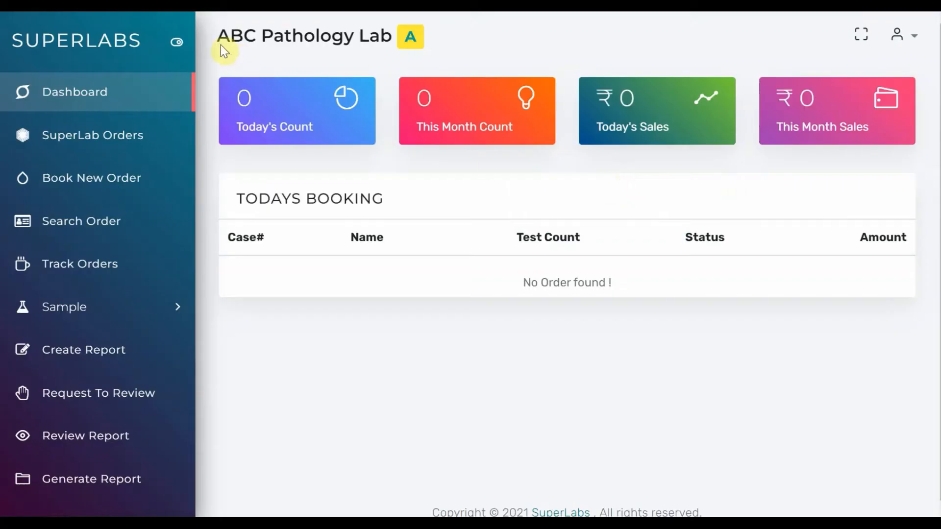
pyautogui.moveTo(219, 36); pyautogui.dragTo(384, 37)
pyautogui.click(385, 37)
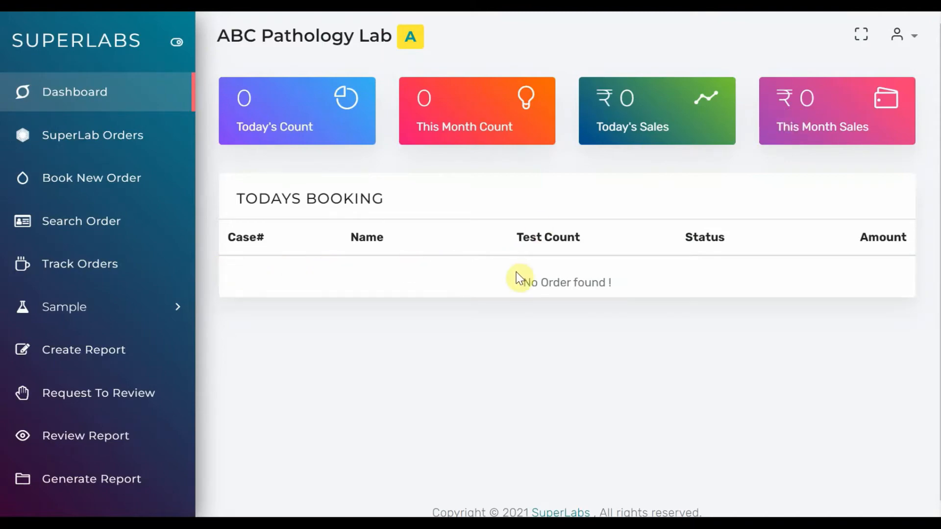
# View the lab's online order bookings and open the form for booking a new order
pyautogui.click(110, 150)
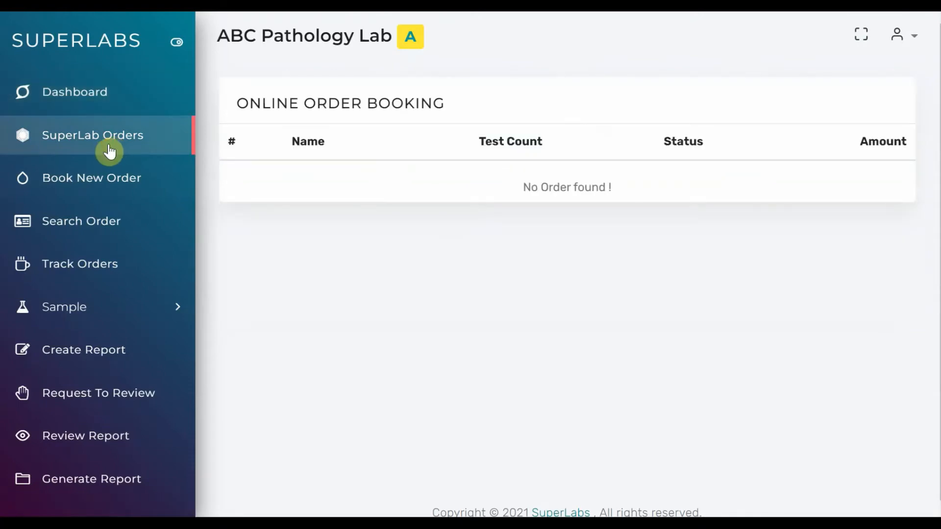
pyautogui.moveTo(237, 104)
pyautogui.mouseDown()
pyautogui.moveTo(380, 116)
pyautogui.moveTo(461, 108)
pyautogui.moveTo(228, 105)
pyautogui.mouseUp()
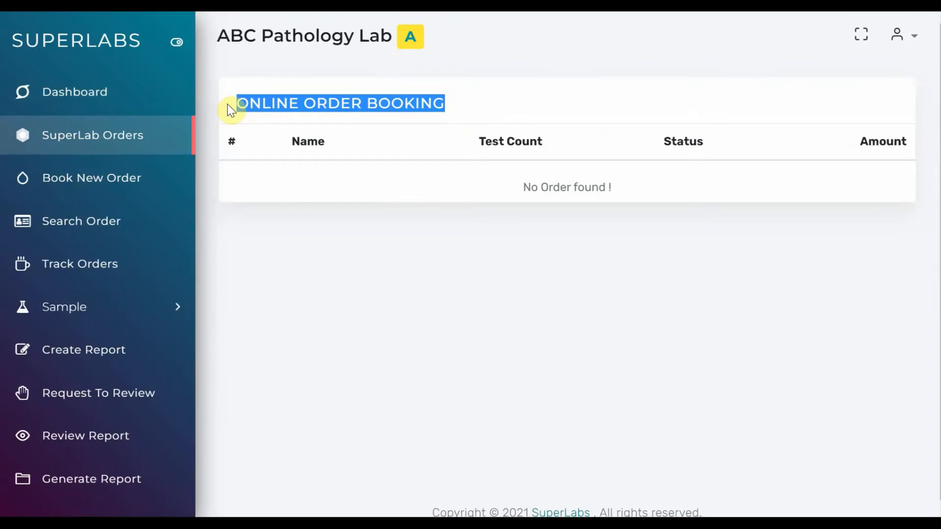
pyautogui.click(96, 189)
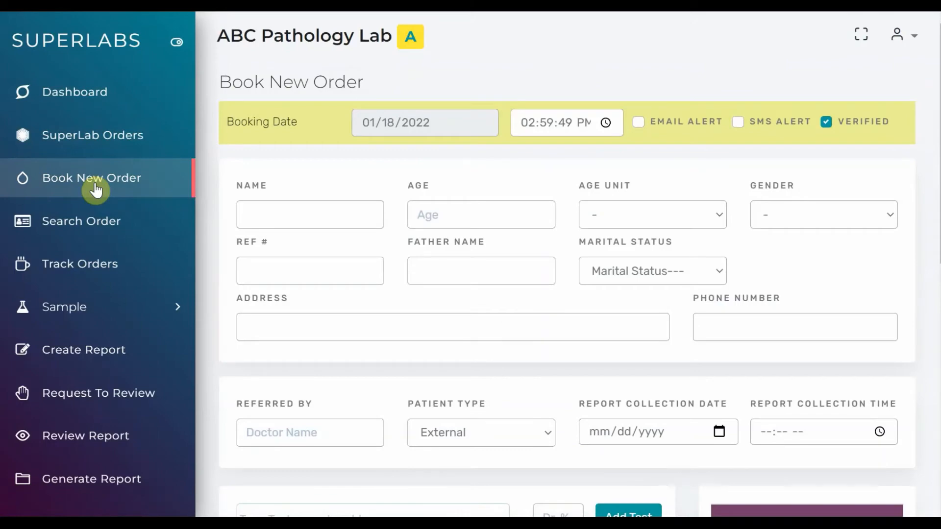
# Enter "Patient Name" as the patient's name, and set the age to 33 years and the gender to Male
pyautogui.click(327, 215)
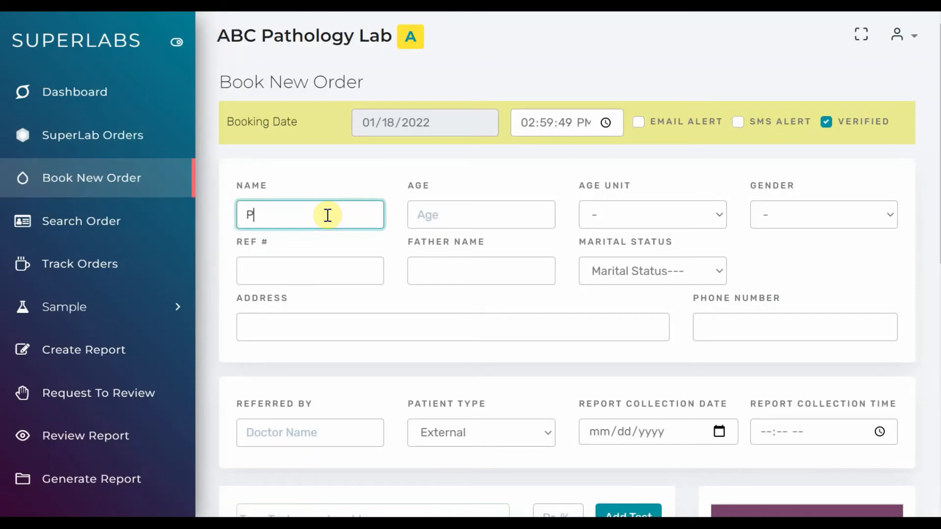
pyautogui.write('Patient Name')
pyautogui.press('Tab')
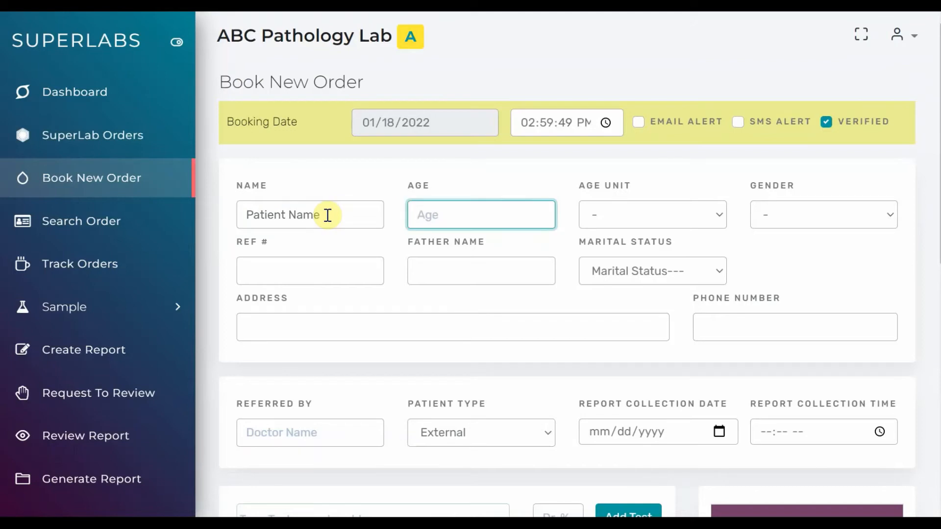
pyautogui.write('33')
pyautogui.click(649, 219)
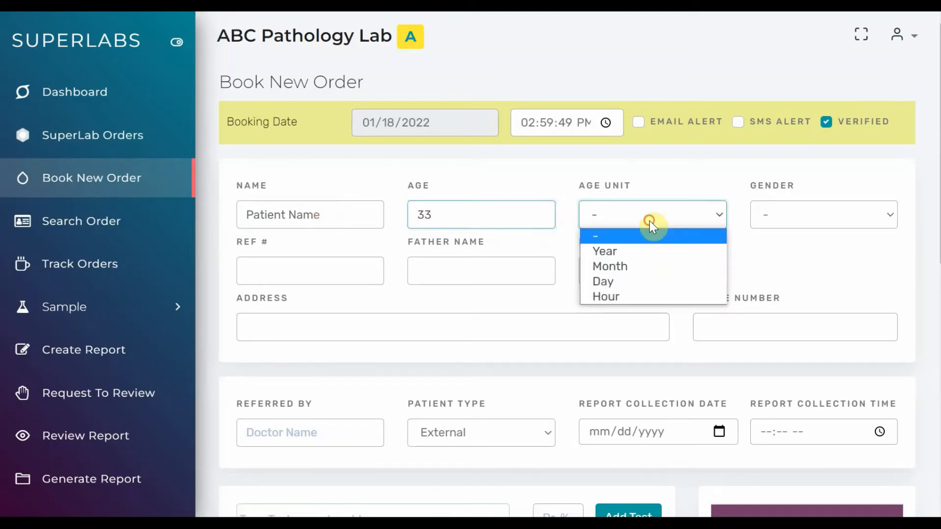
pyautogui.click(631, 253)
pyautogui.click(796, 221)
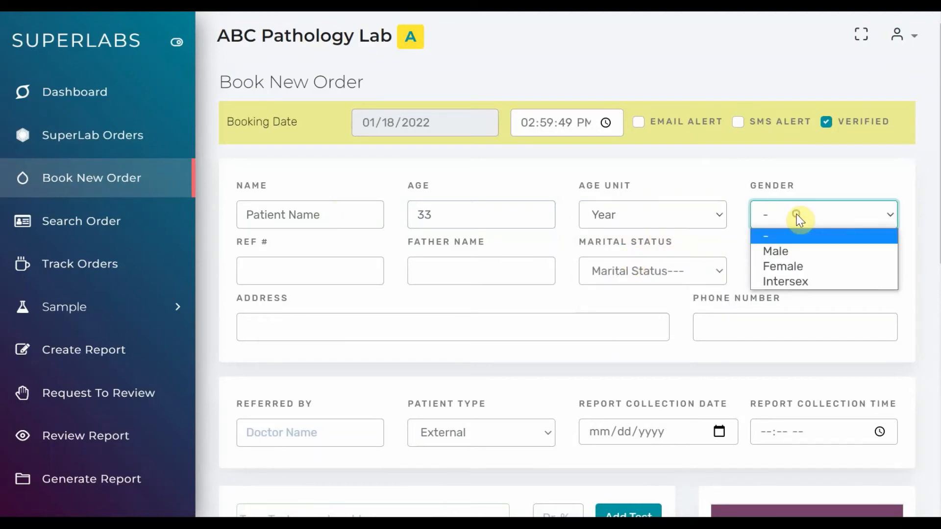
pyautogui.click(797, 254)
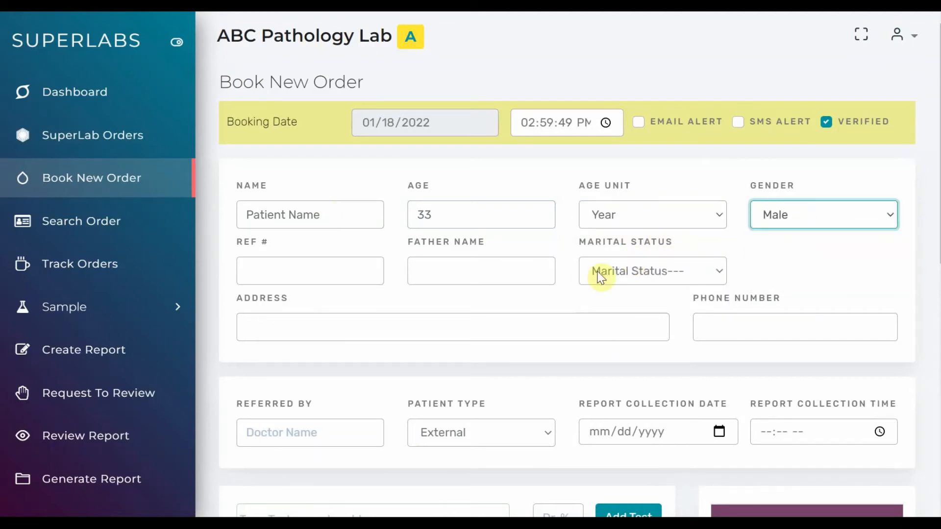
# Leave the reference number and father's name empty and set the patient's marital status to Single
pyautogui.click(341, 278)
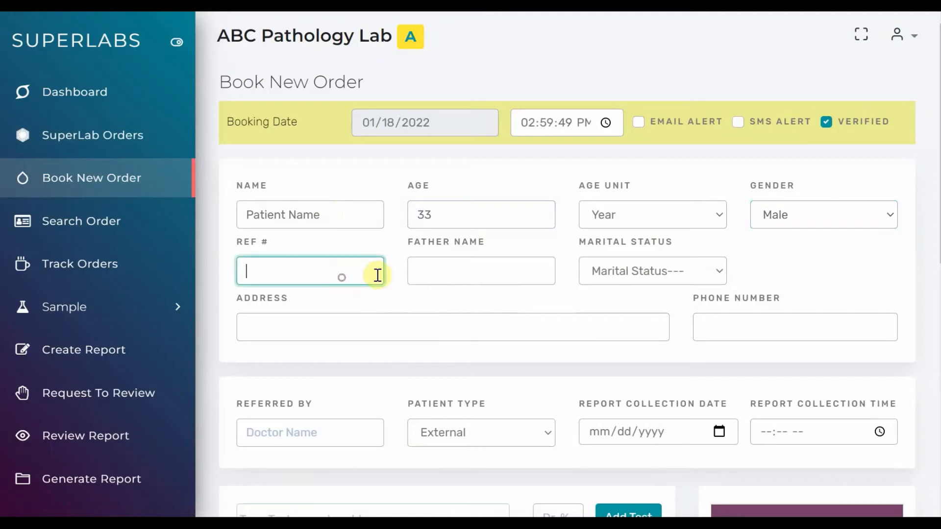
pyautogui.click(470, 270)
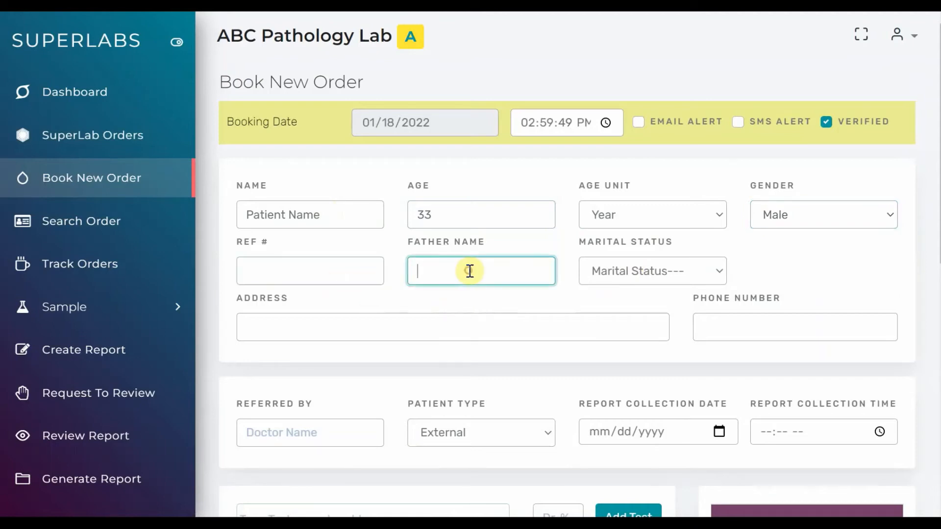
pyautogui.click(648, 273)
pyautogui.click(633, 308)
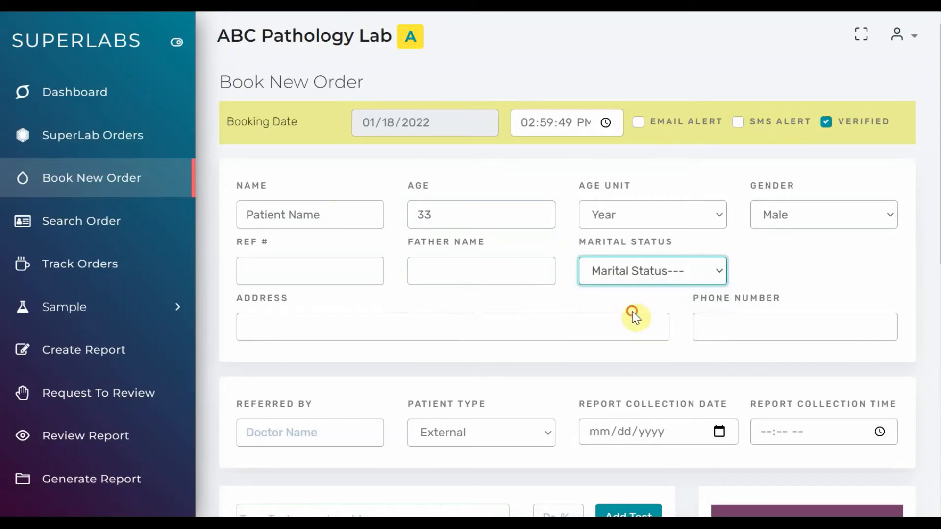
# Fill in the patient's postal address and phone number
pyautogui.click(515, 337)
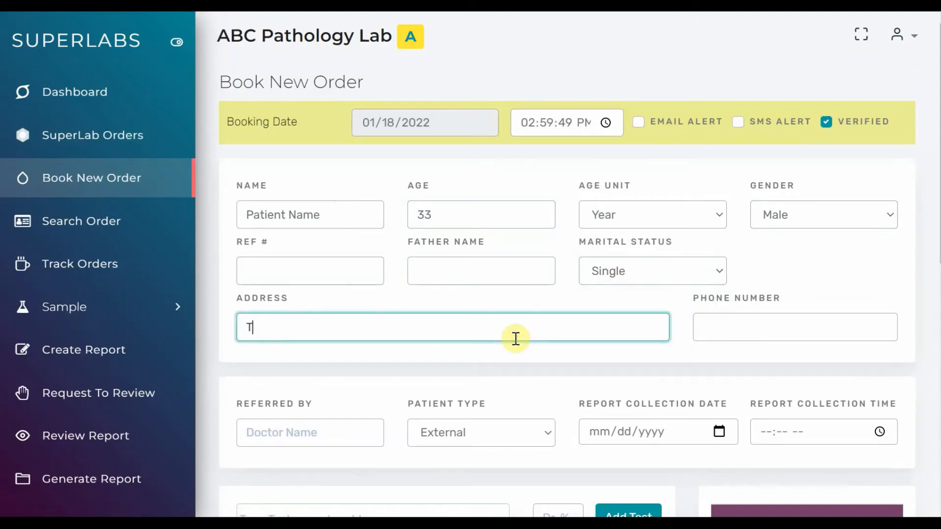
pyautogui.write('333 Temp Address')
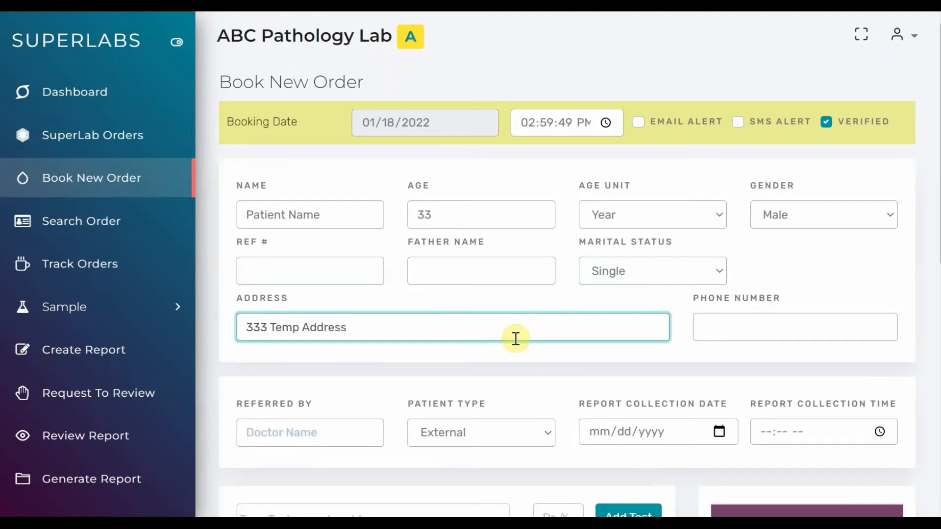
pyautogui.write(' Allahabad 211 001')
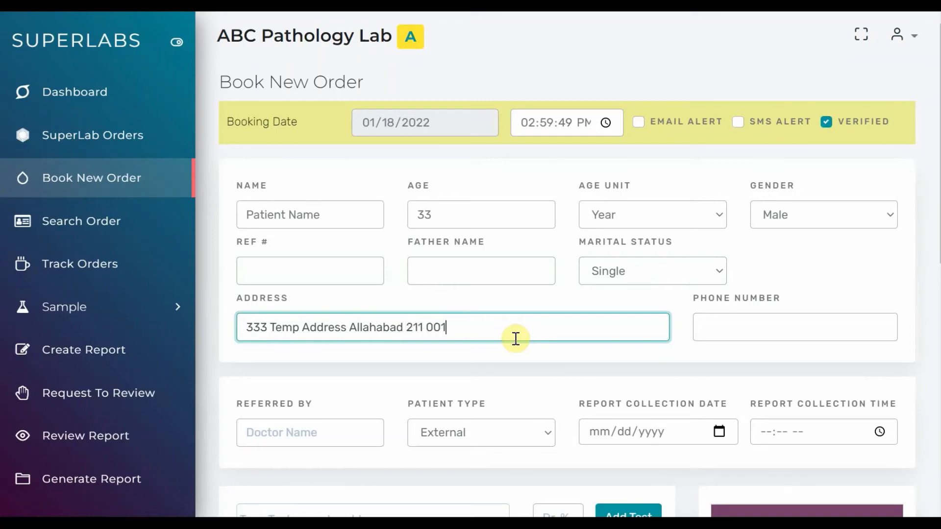
pyautogui.click(772, 319)
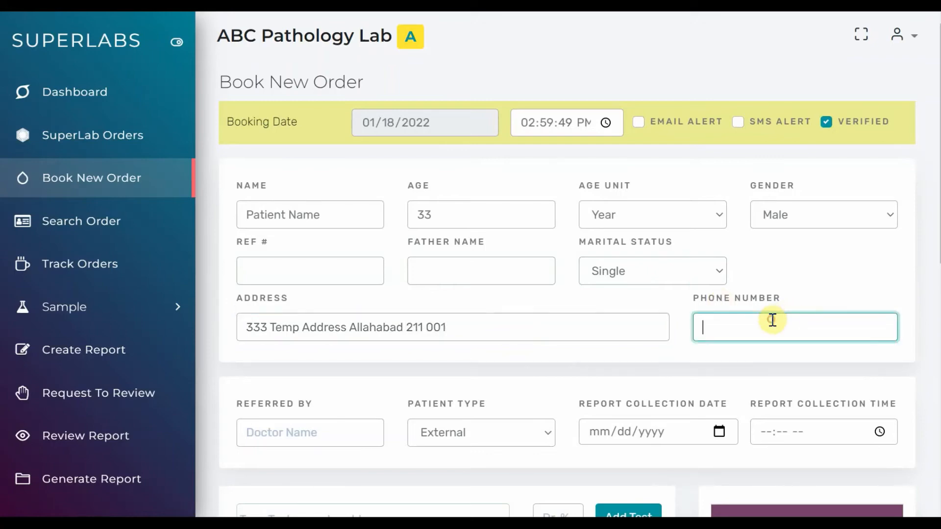
# Enable the email alert for the order and fill in the patient's email address
pyautogui.click(684, 123)
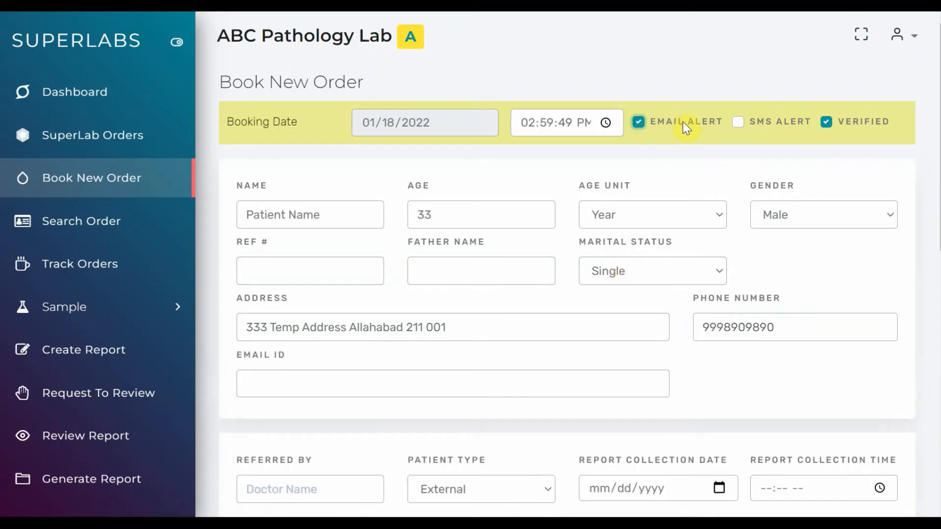
pyautogui.click(413, 386)
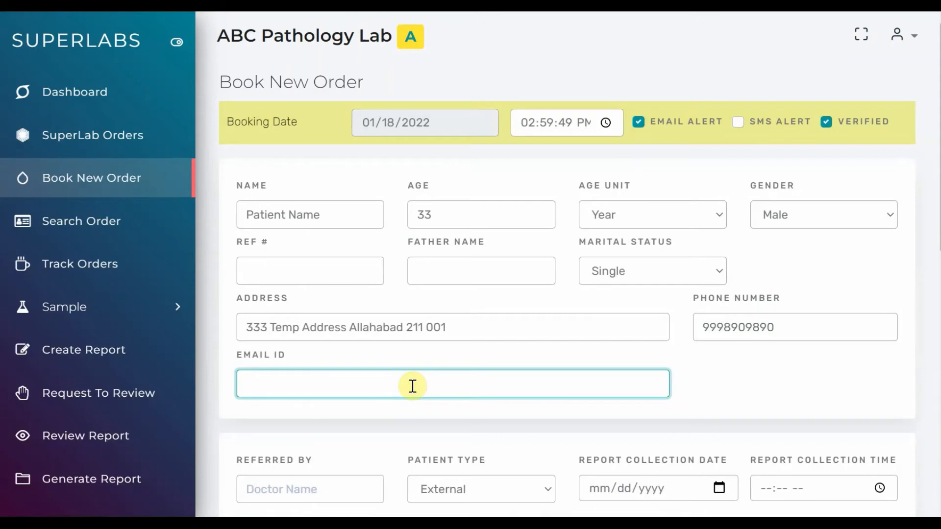
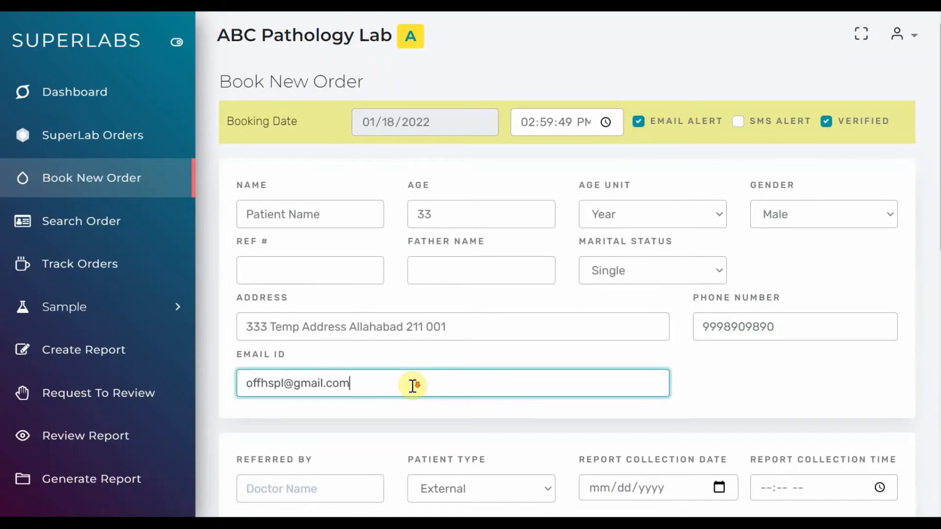
# Set the report collection date to 01/19/2022 and the report collection time to 06:01 PM
pyautogui.scroll(-5, 413, 385)
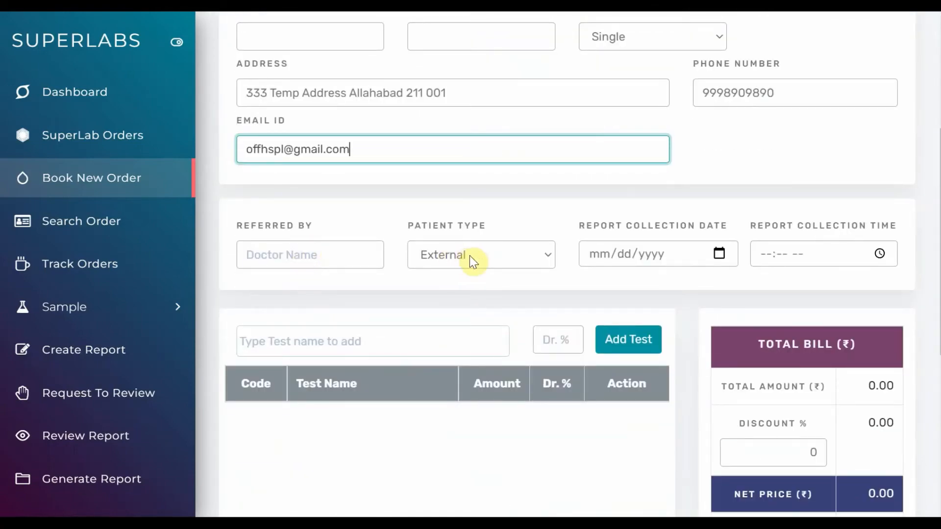
pyautogui.click(718, 255)
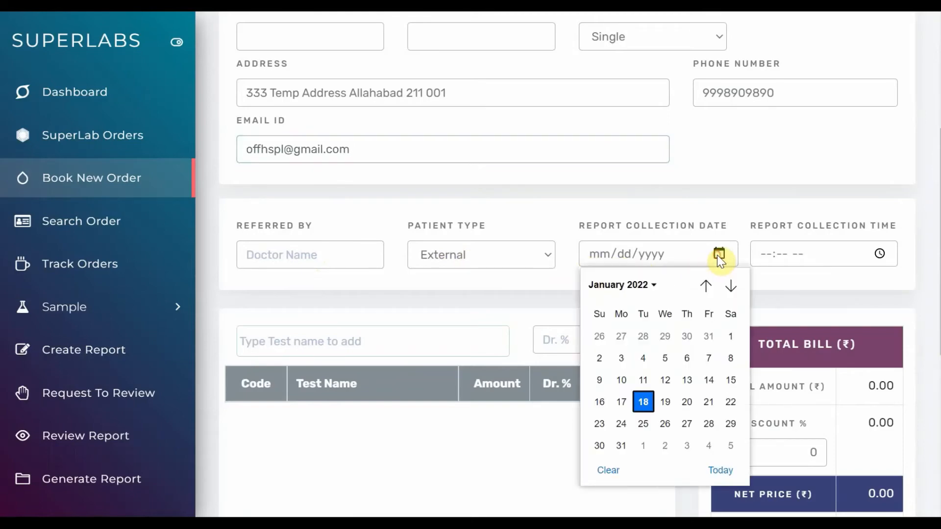
pyautogui.click(664, 401)
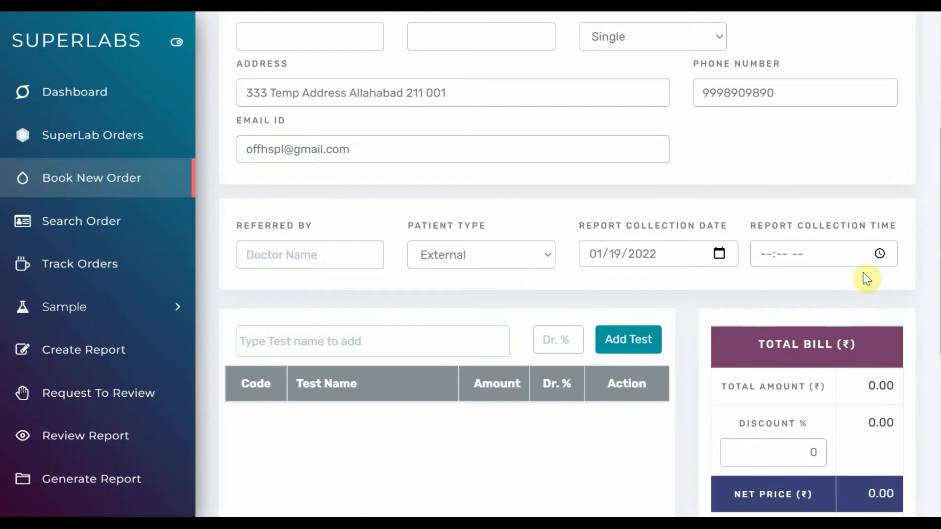
pyautogui.click(880, 255)
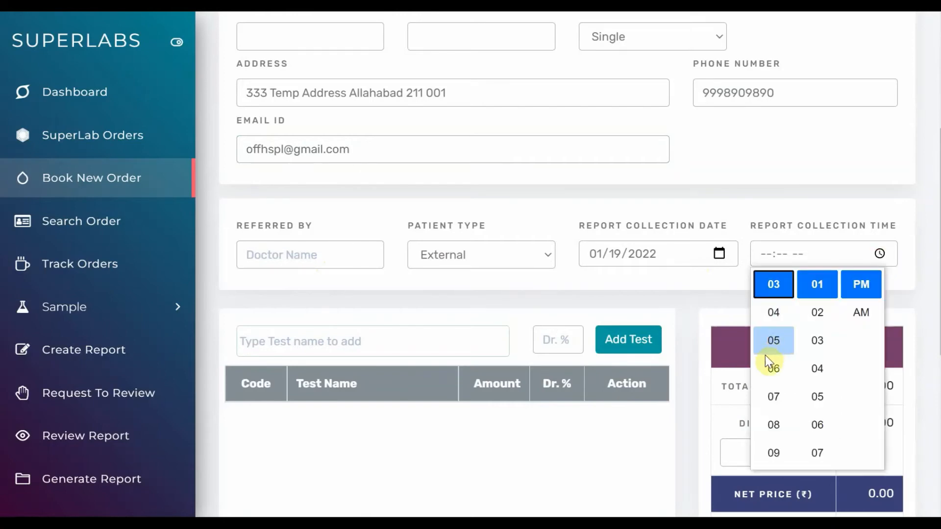
pyautogui.click(774, 368)
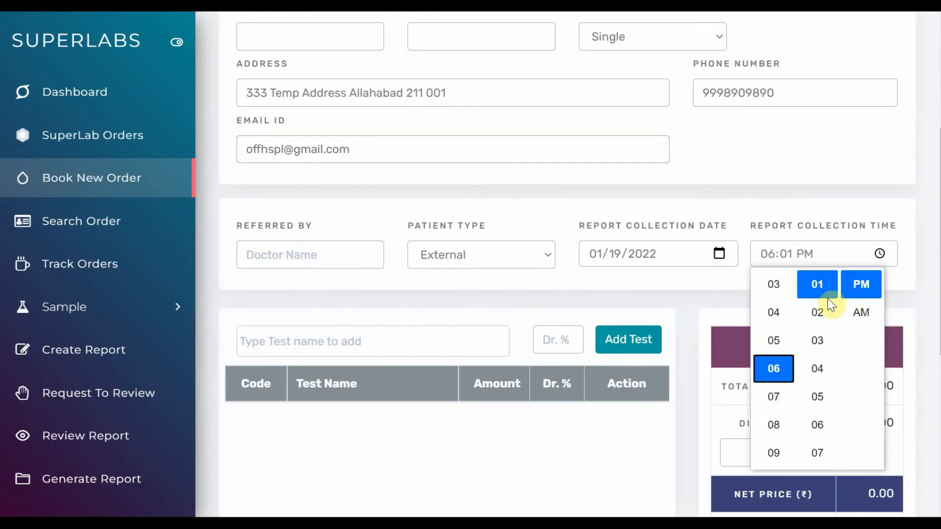
pyautogui.click(716, 296)
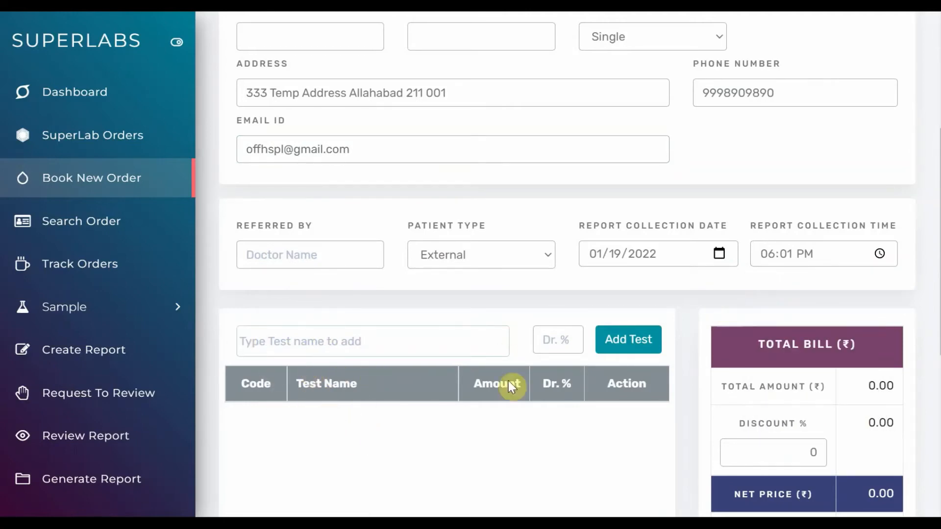
# Find the BLOOD C/E test by name and add it to the order without a doctor percentage
pyautogui.scroll(-5, 435, 407)
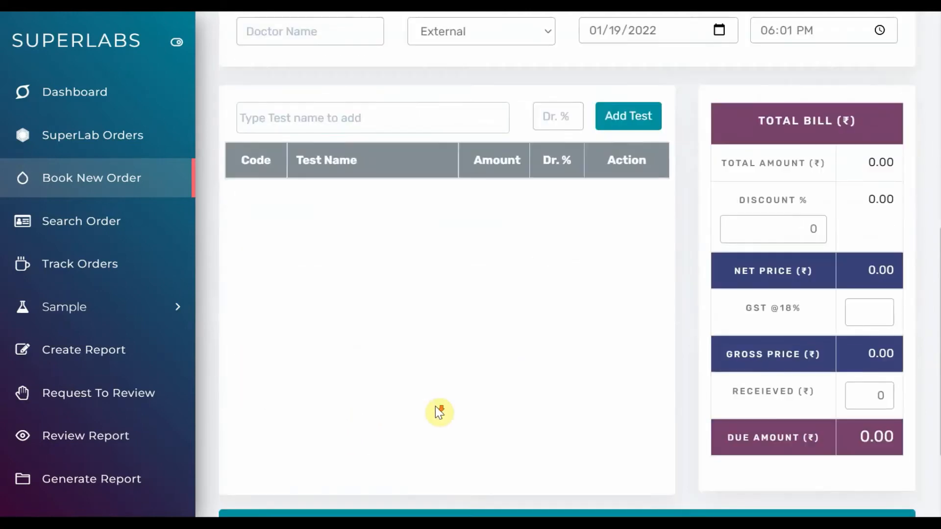
pyautogui.scroll(3, 435, 407)
pyautogui.scroll(2, 436, 407)
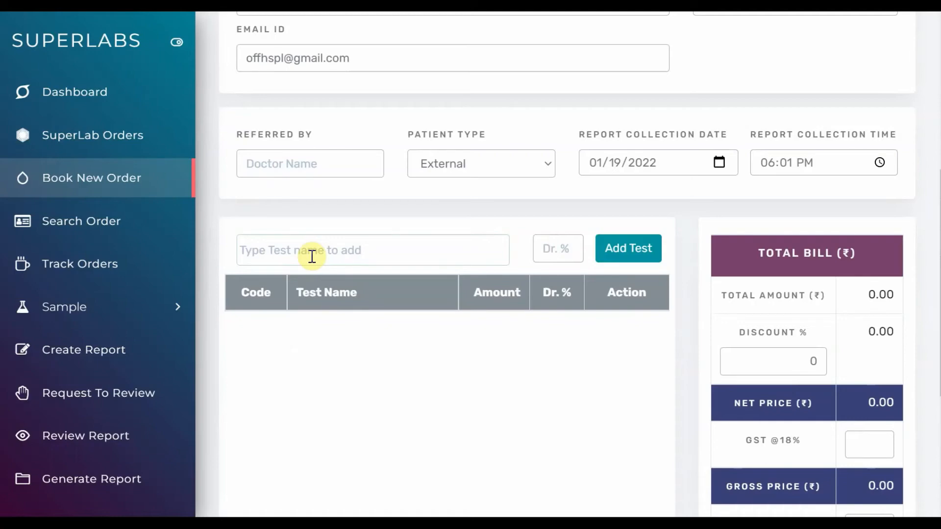
pyautogui.click(312, 256)
pyautogui.write('b')
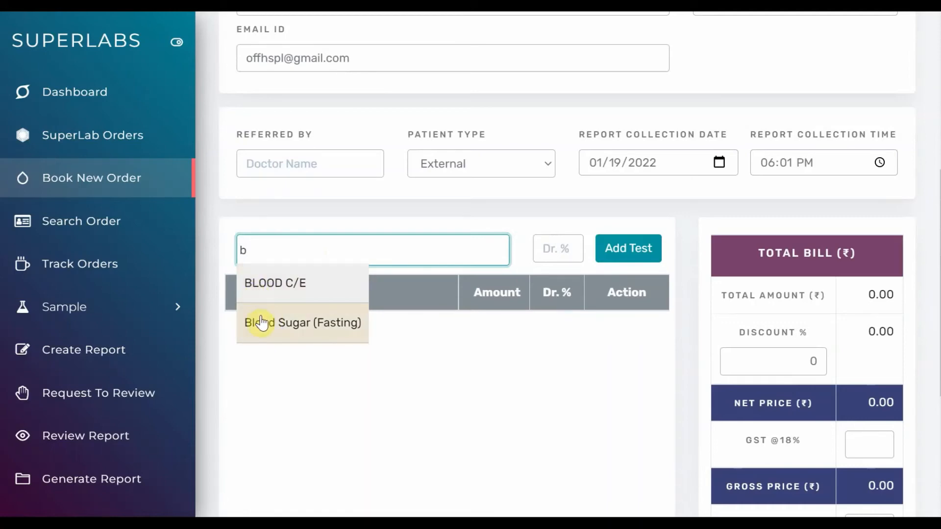
pyautogui.scroll(6, 261, 323)
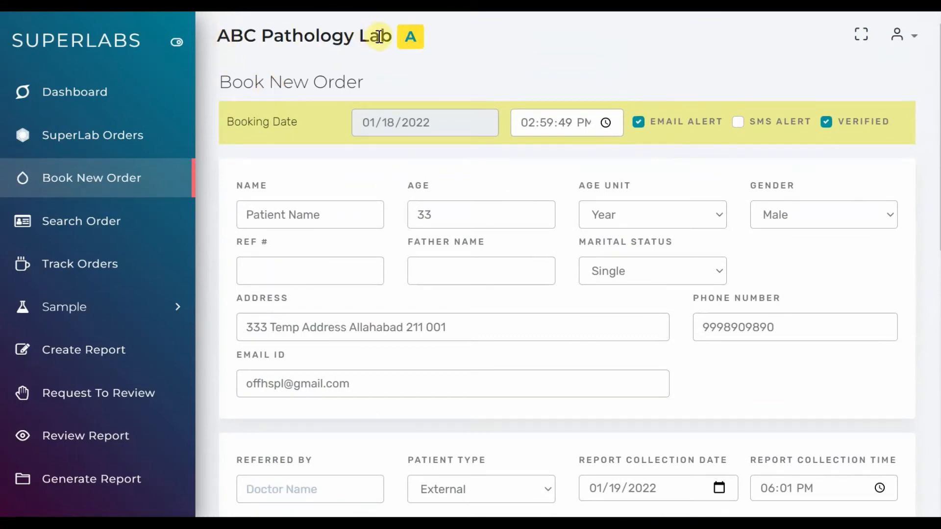
pyautogui.scroll(-7, 338, 196)
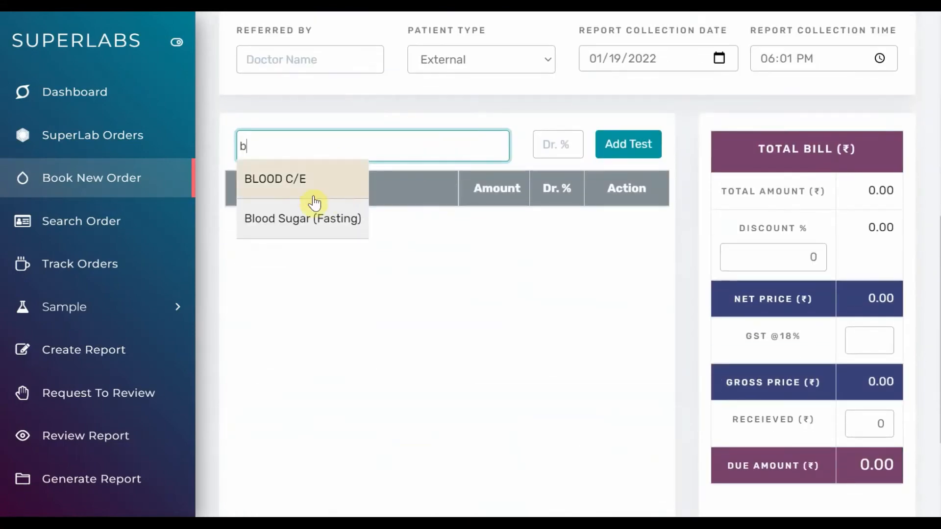
pyautogui.click(280, 192)
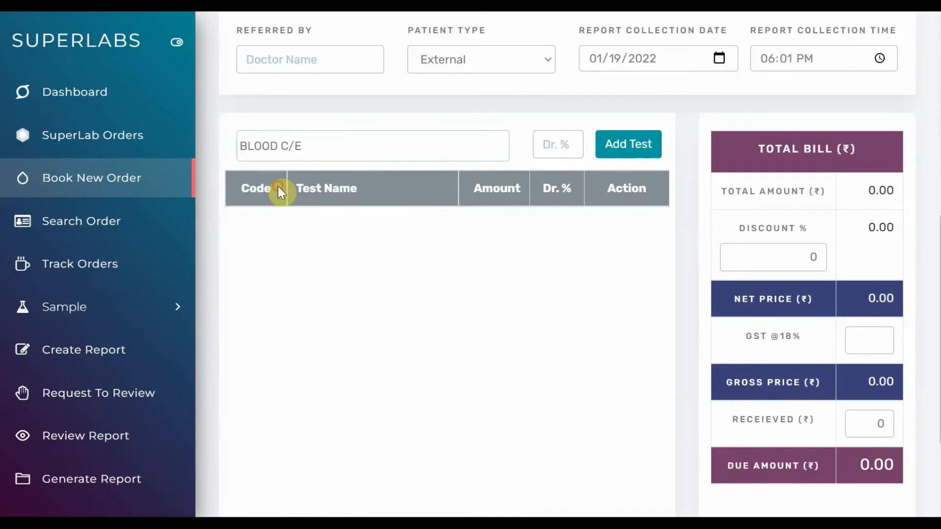
pyautogui.click(629, 145)
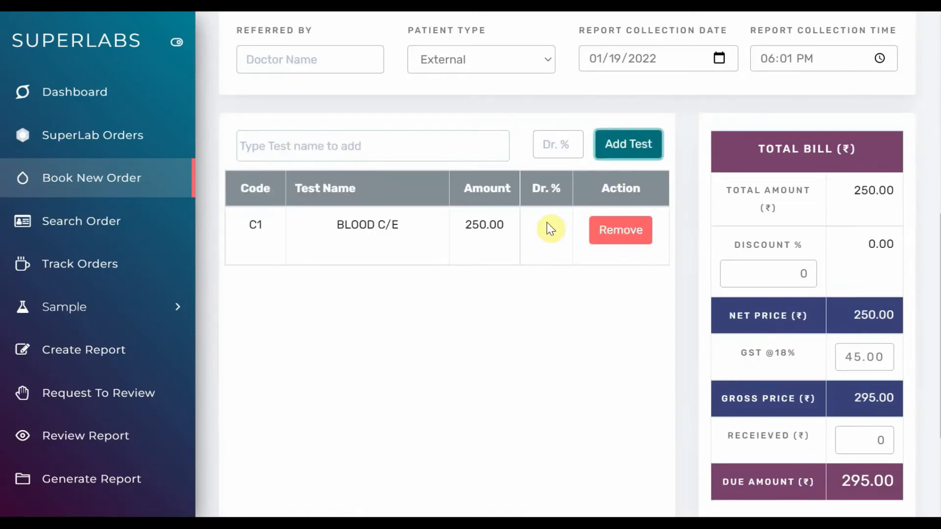
pyautogui.click(470, 226)
pyautogui.moveTo(471, 226); pyautogui.dragTo(498, 225)
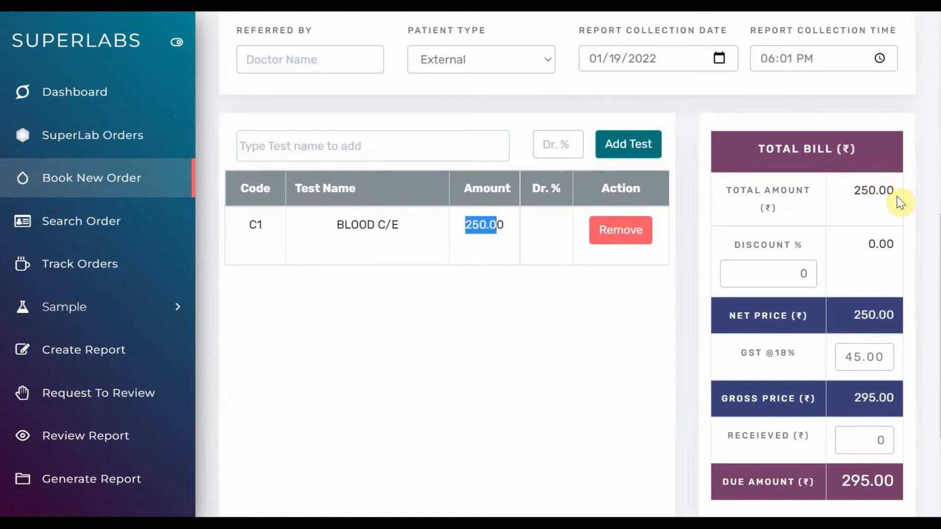
pyautogui.click(776, 272)
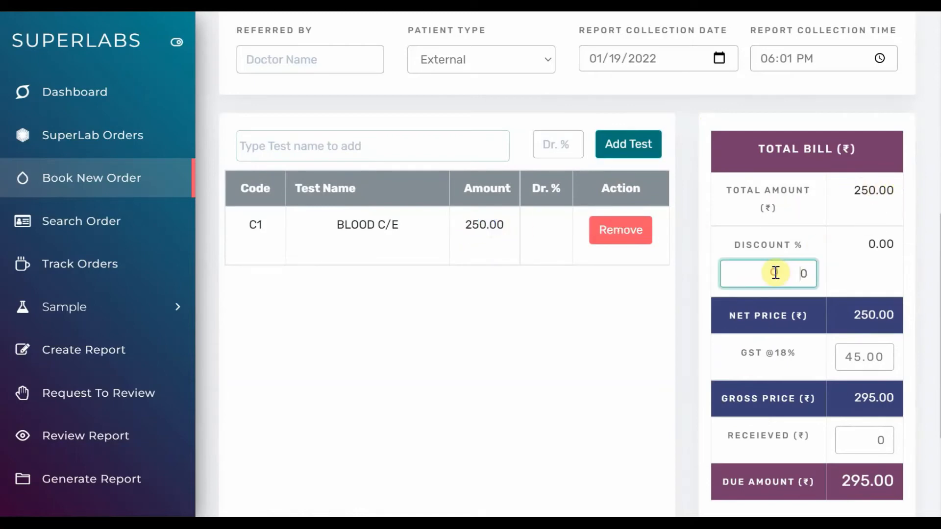
pyautogui.scroll(-3, 776, 273)
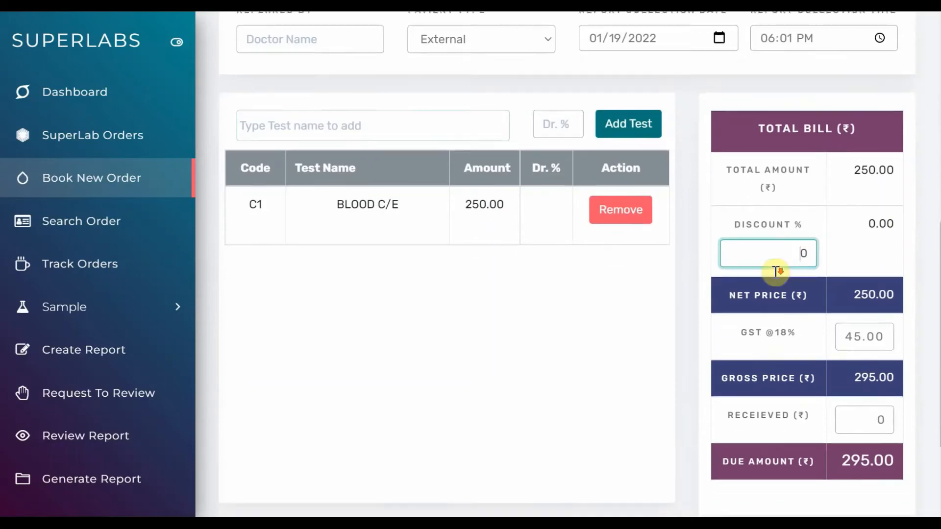
# Try a received amount of 100 in the order's total bill and reset it to 0
pyautogui.click(842, 291)
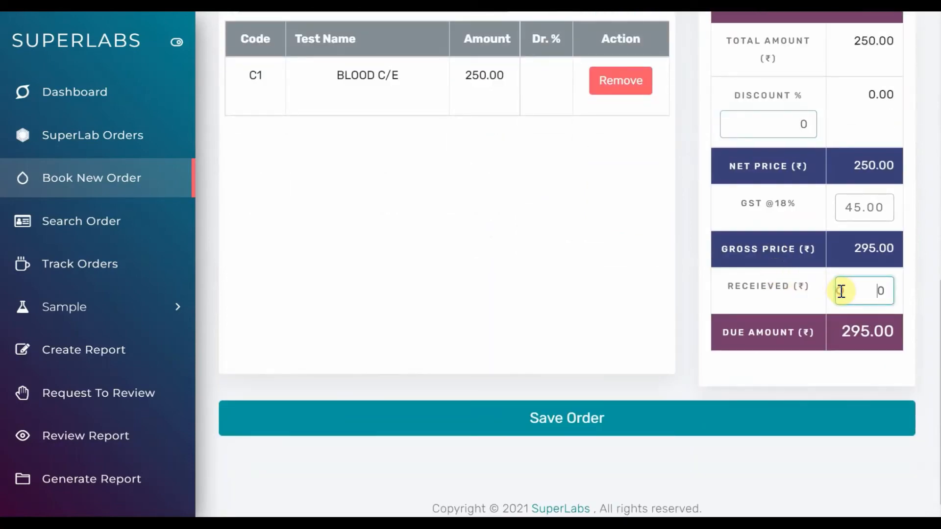
pyautogui.write('1')
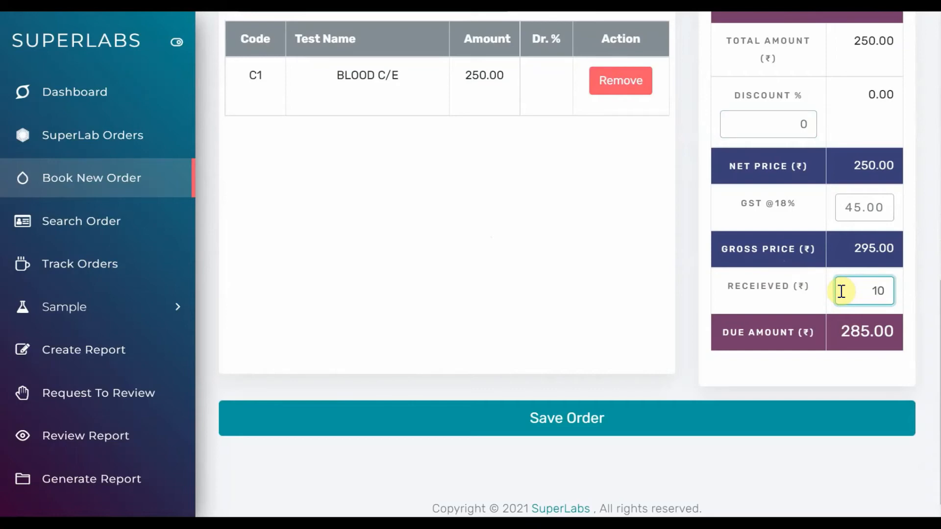
pyautogui.write('0')
pyautogui.press('BackSpace')
pyautogui.press('BackSpace')
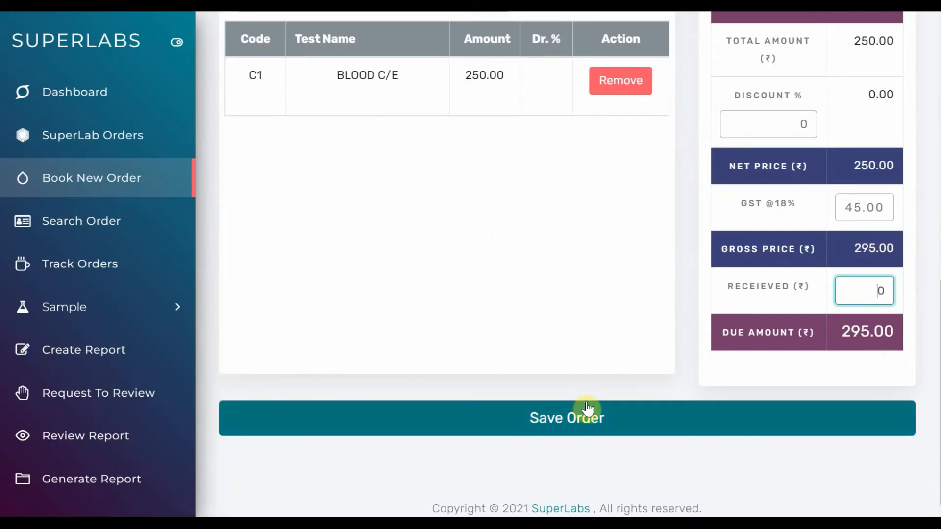
# Review the patient details, BLOOD C/E test and bill on the booking form, and save the order
pyautogui.scroll(5, 563, 290)
pyautogui.scroll(6, 563, 289)
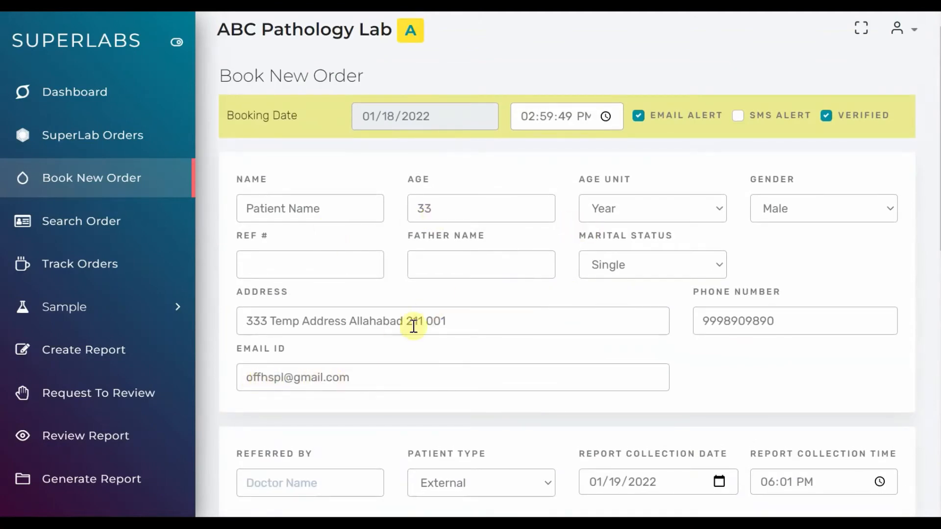
pyautogui.scroll(-8, 586, 228)
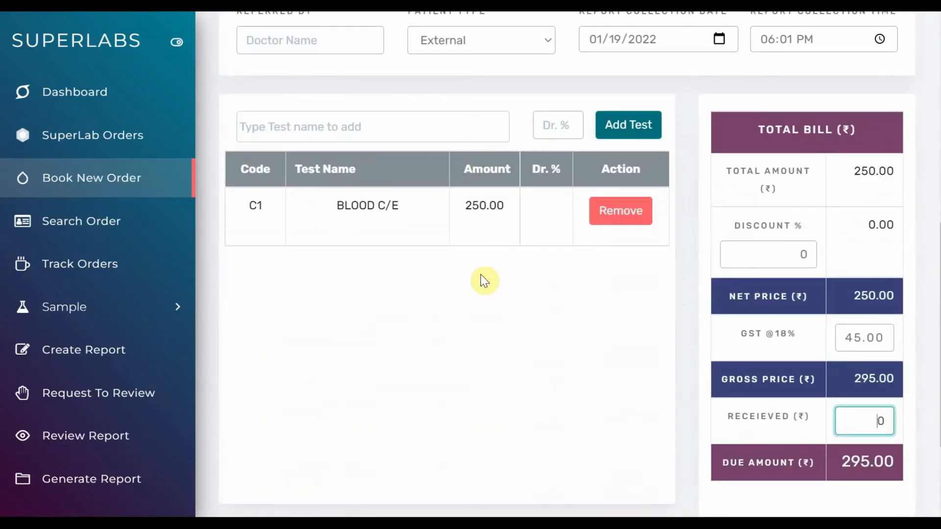
pyautogui.scroll(-3, 484, 281)
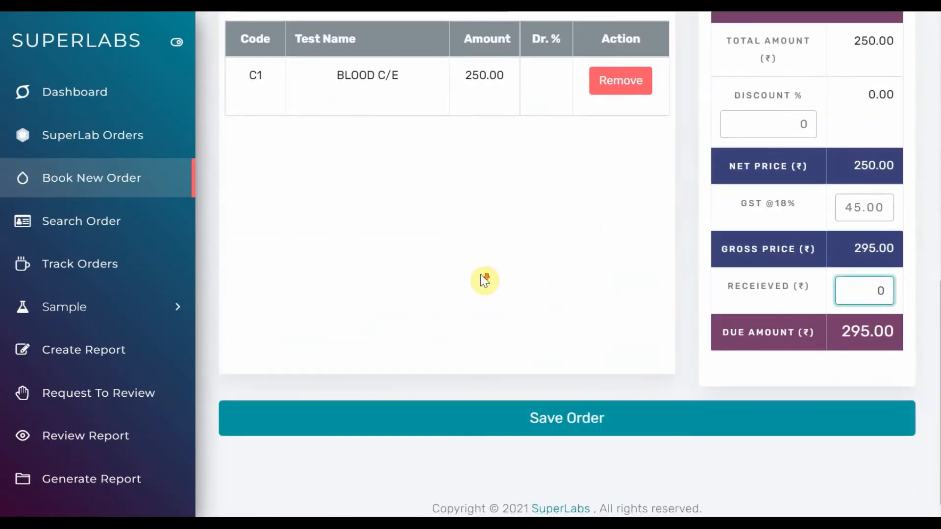
pyautogui.click(569, 433)
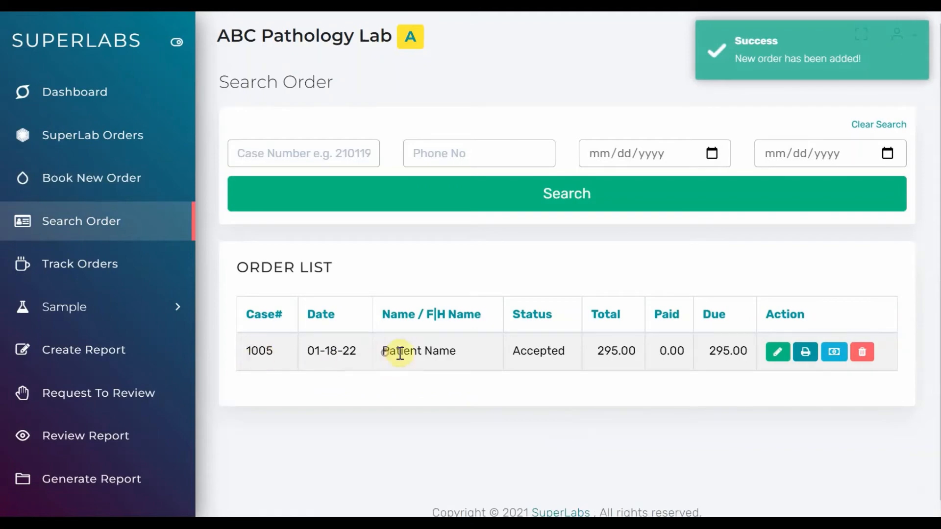
# Check the new order's total and due amounts in the order list and set its paid amount to 100
pyautogui.moveTo(382, 352); pyautogui.dragTo(628, 351)
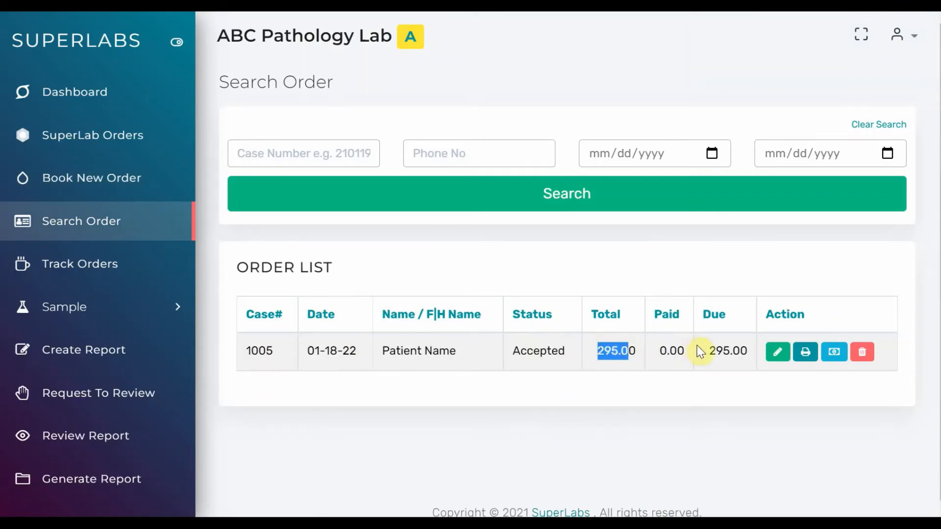
pyautogui.moveTo(708, 351); pyautogui.dragTo(732, 351)
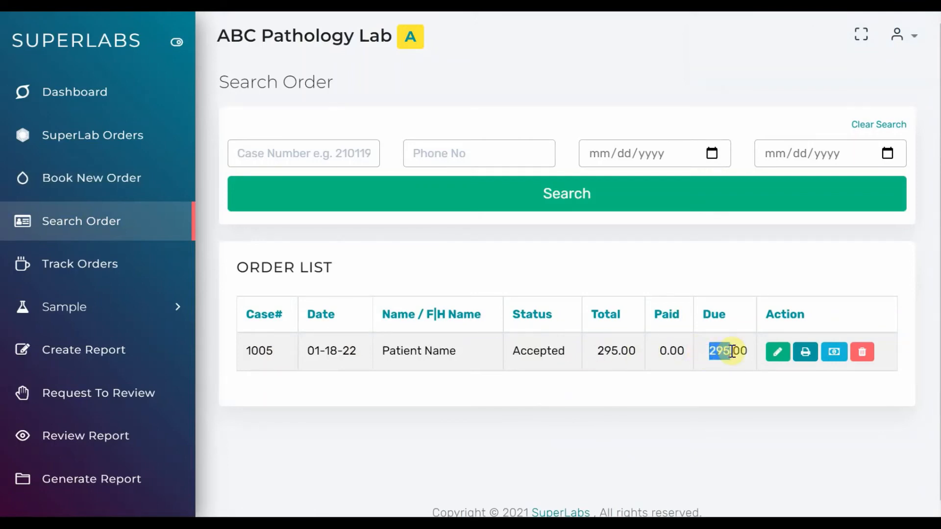
pyautogui.click(732, 351)
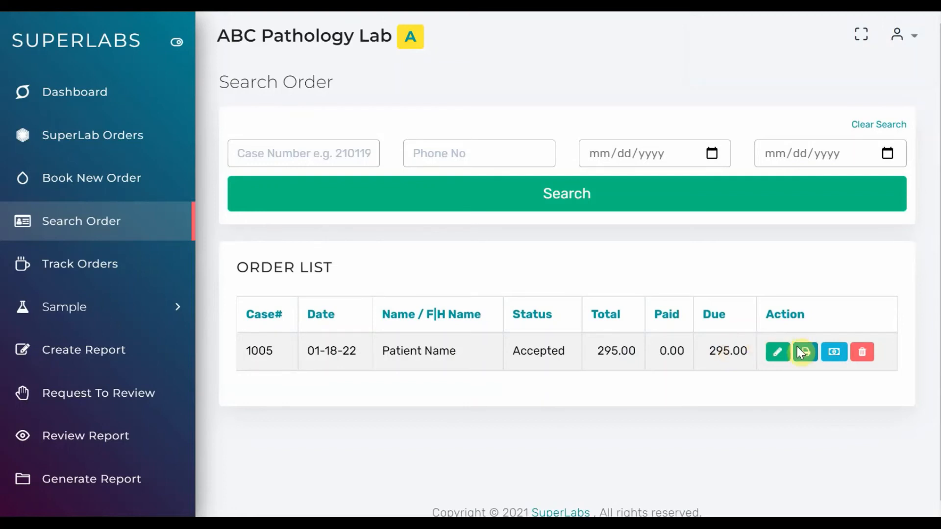
pyautogui.click(833, 353)
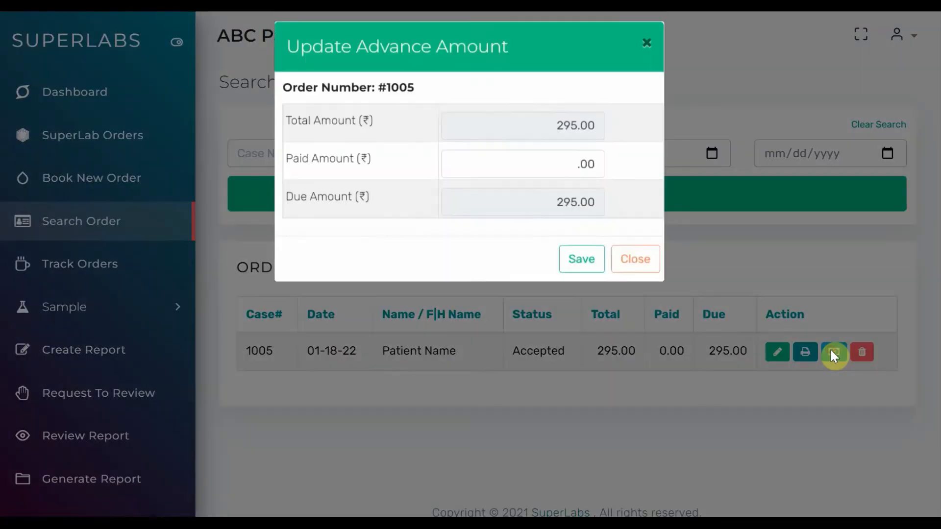
pyautogui.click(559, 174)
pyautogui.write('100')
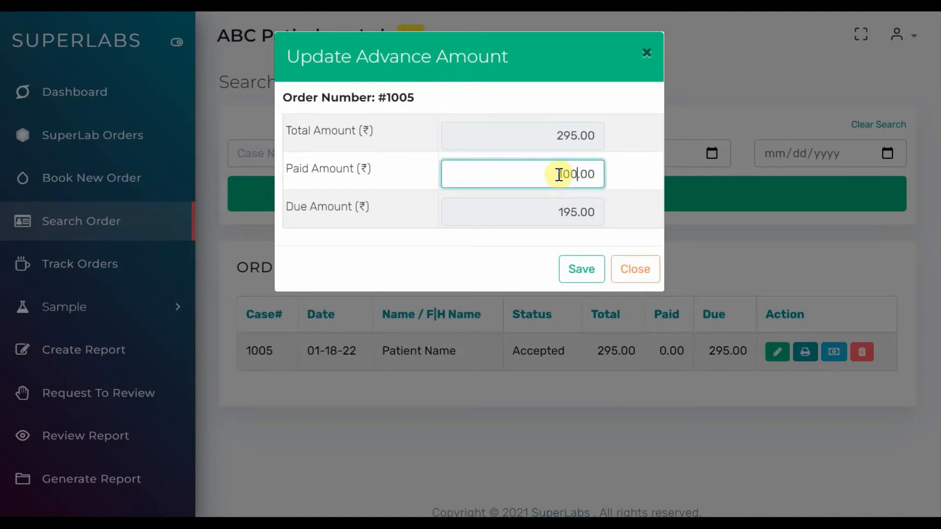
pyautogui.click(571, 267)
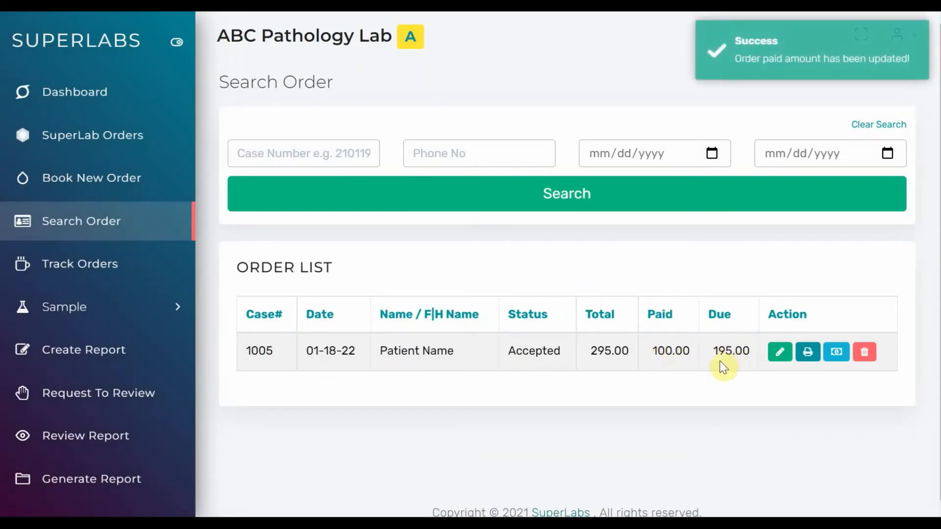
# Open the order for editing, review its details and bill, and update it with the existing values
pyautogui.click(778, 357)
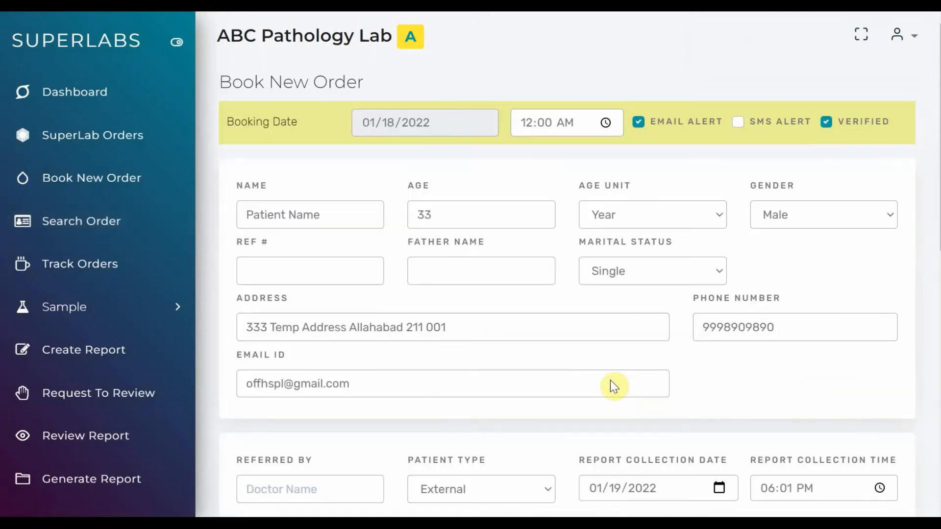
pyautogui.scroll(-10, 611, 381)
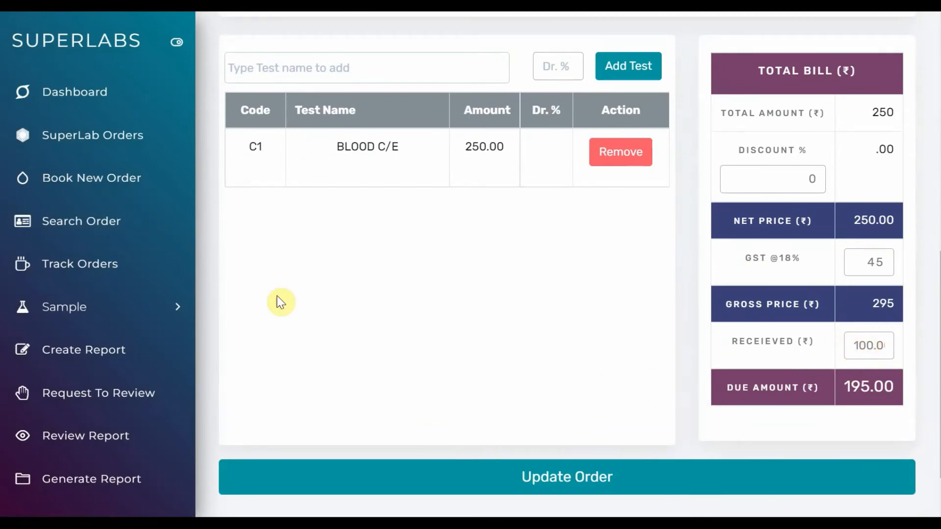
pyautogui.click(539, 478)
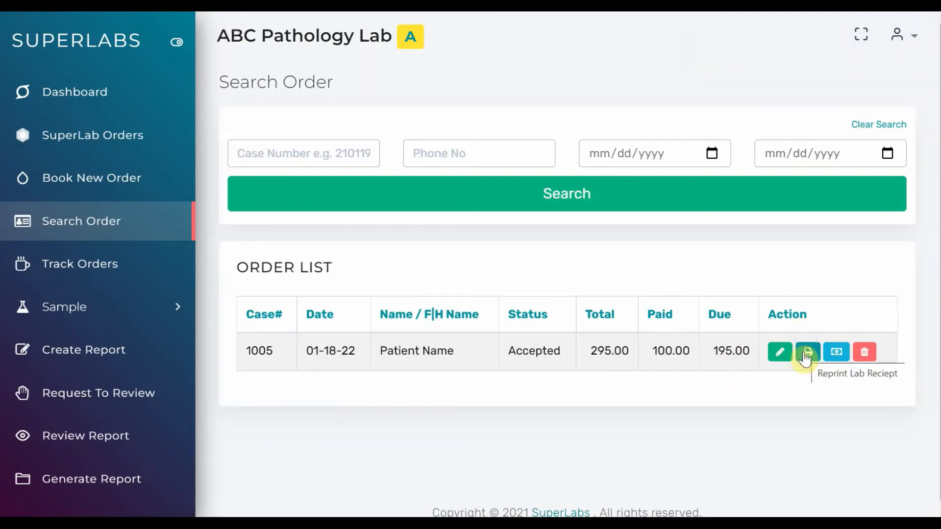
# Preview the order's lab receipt for reprinting and close the preview without saving it
pyautogui.click(806, 357)
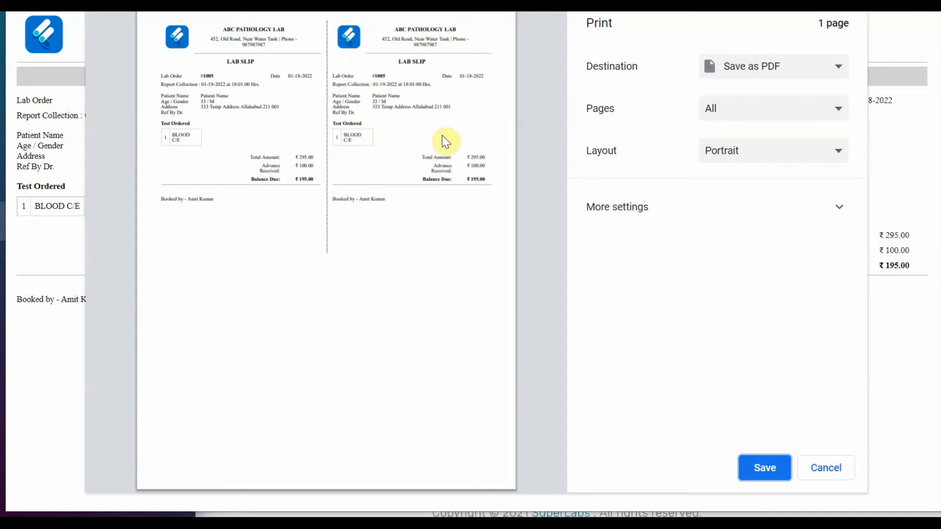
pyautogui.click(825, 469)
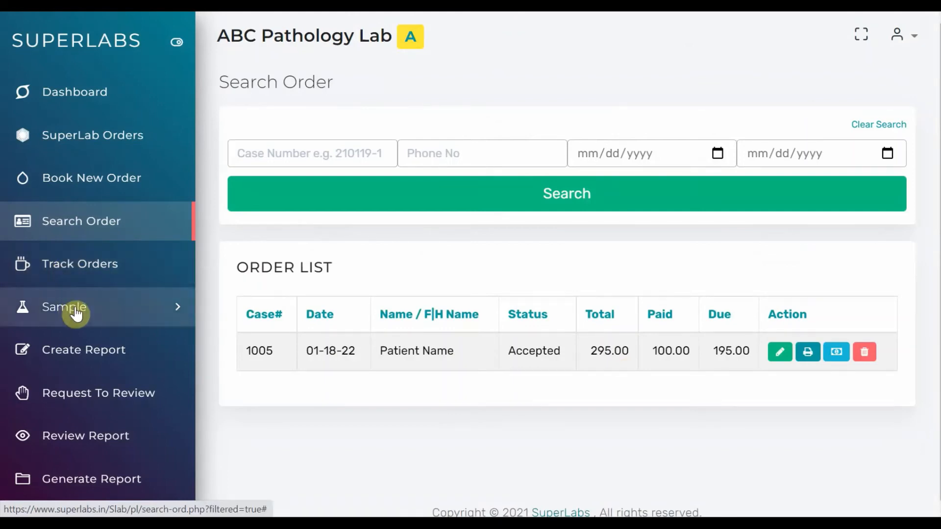
# Look up the booked order by its case number for sample collection
pyautogui.scroll(-1, 333, 350)
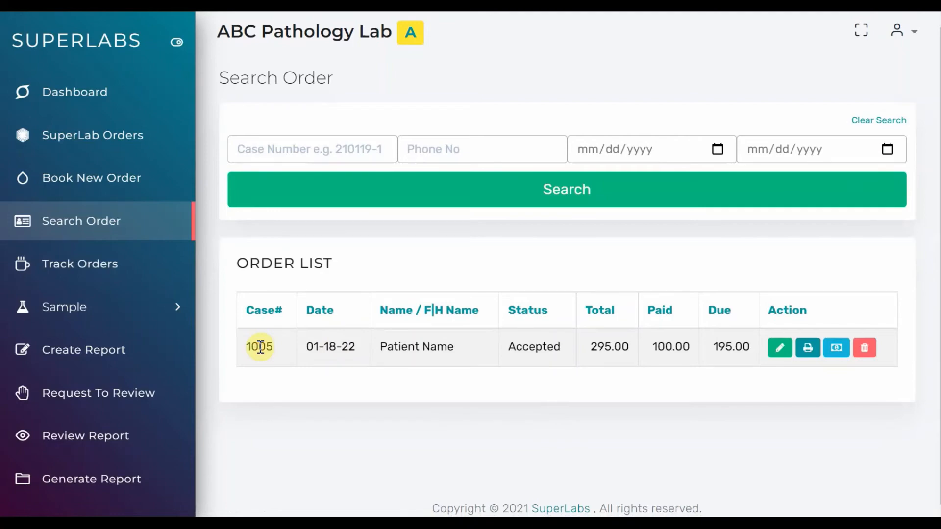
pyautogui.click(117, 321)
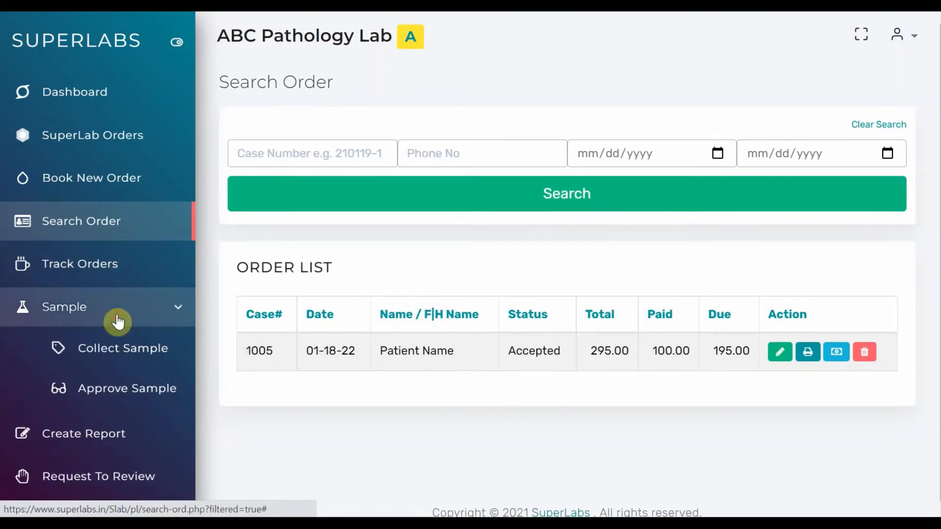
pyautogui.click(119, 348)
pyautogui.click(335, 138)
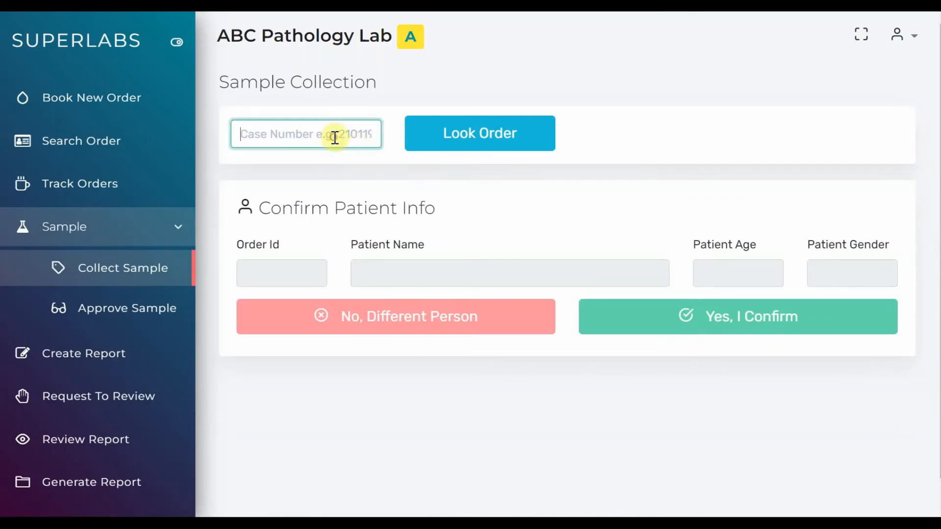
pyautogui.write('1005')
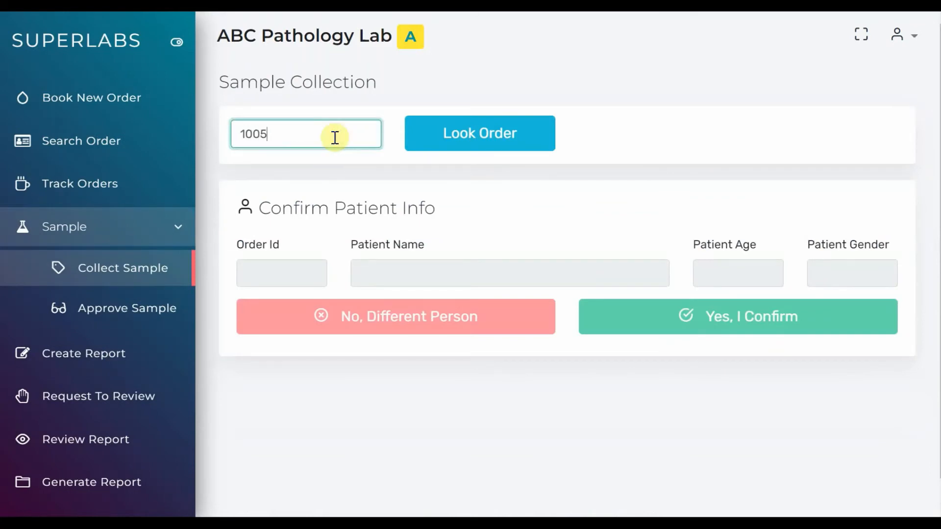
pyautogui.click(447, 131)
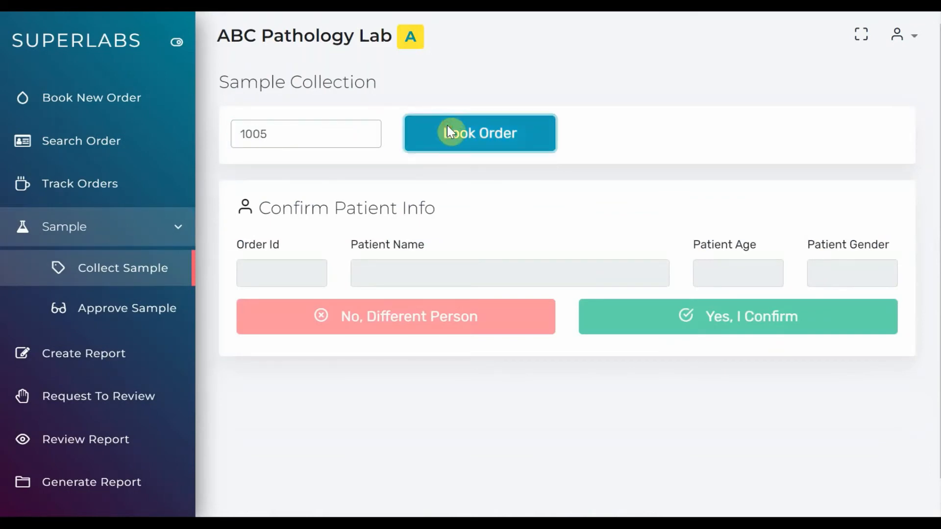
# Try to look up a different case number for sample collection by changing its final digit to 4
pyautogui.click(323, 139)
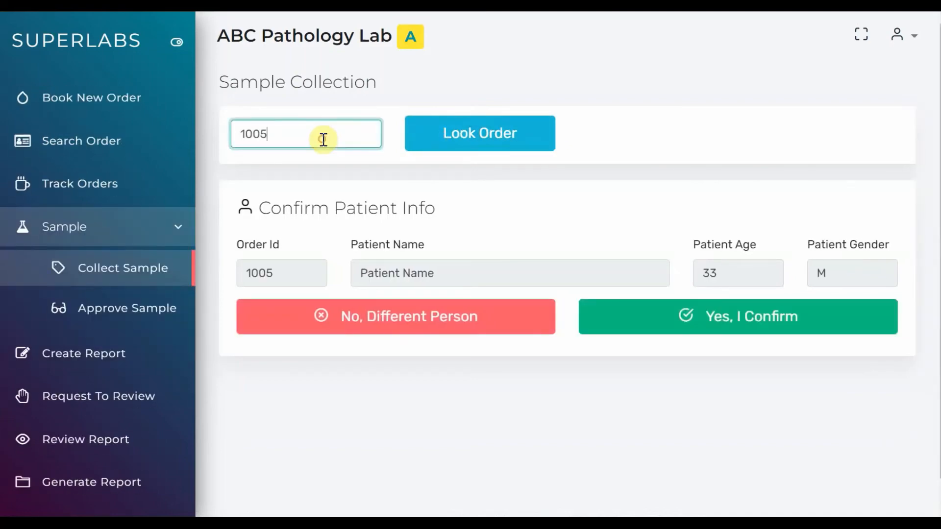
pyautogui.press('BackSpace')
pyautogui.write('4')
pyautogui.click(457, 139)
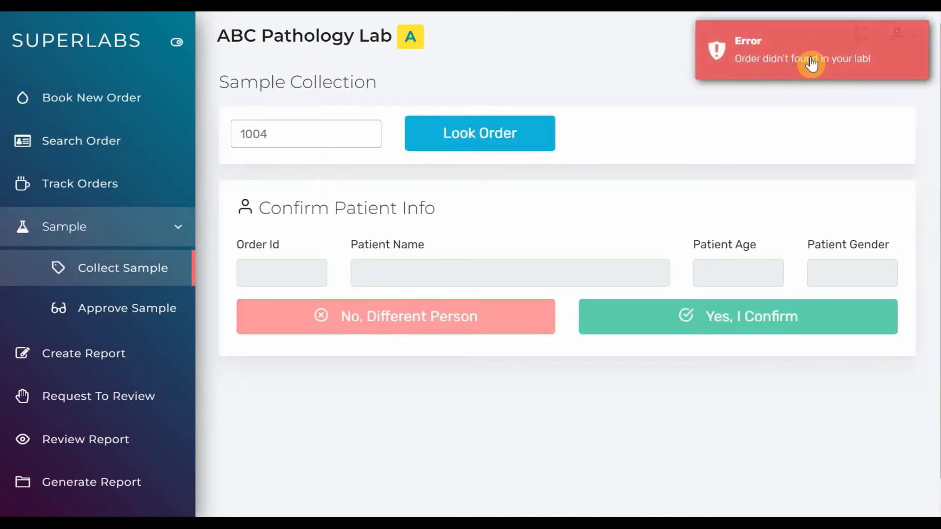
# Look up the booked order again by its own case number and confirm the patient's information
pyautogui.click(301, 138)
pyautogui.press('BackSpace')
pyautogui.write('5')
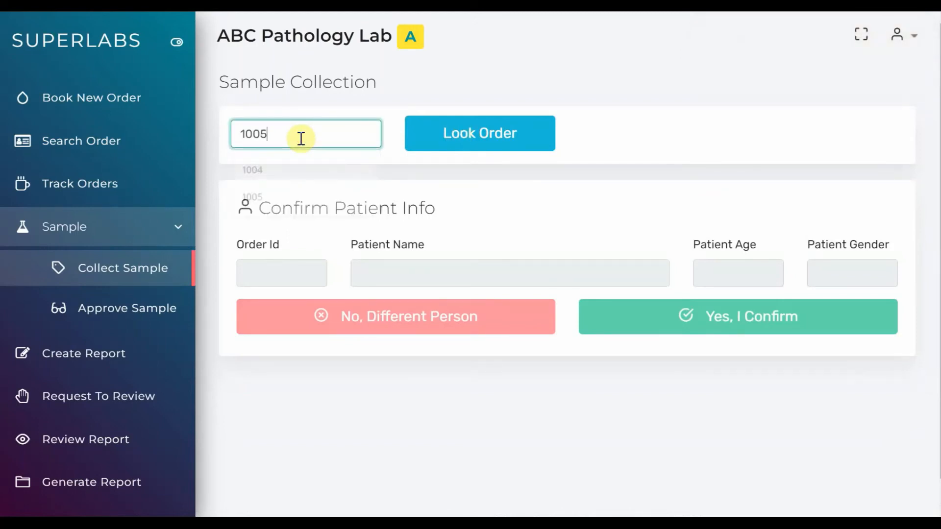
pyautogui.click(462, 141)
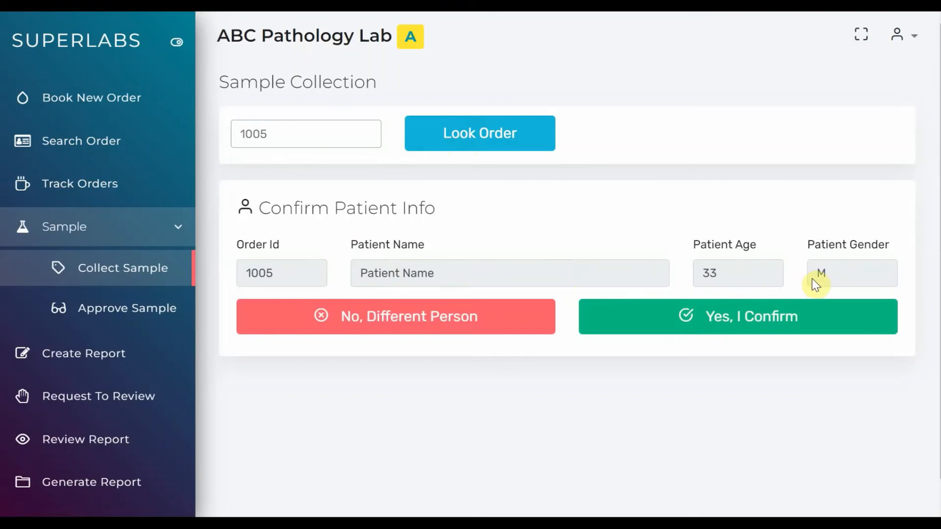
pyautogui.click(720, 328)
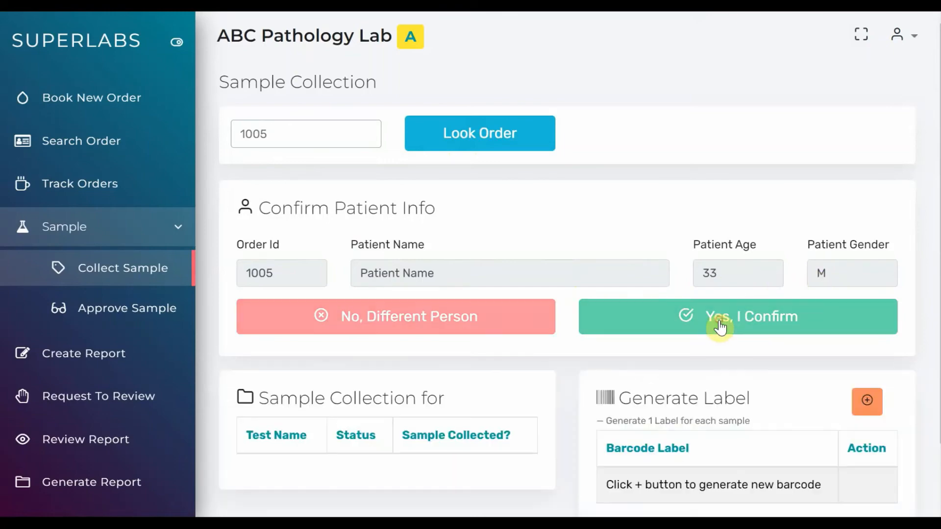
# Mark the BLOOD C/E sample as collected and generate a barcode label for it
pyautogui.scroll(-2, 721, 327)
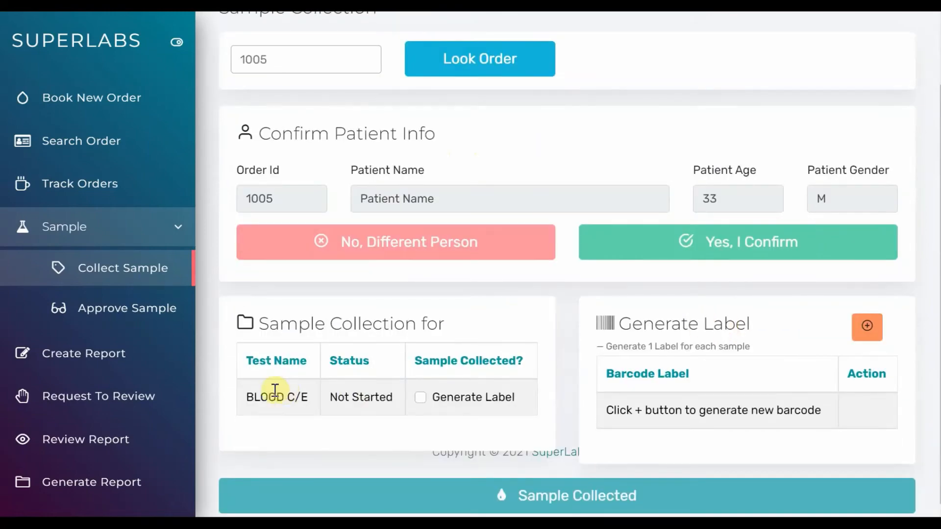
pyautogui.moveTo(245, 397); pyautogui.dragTo(394, 397)
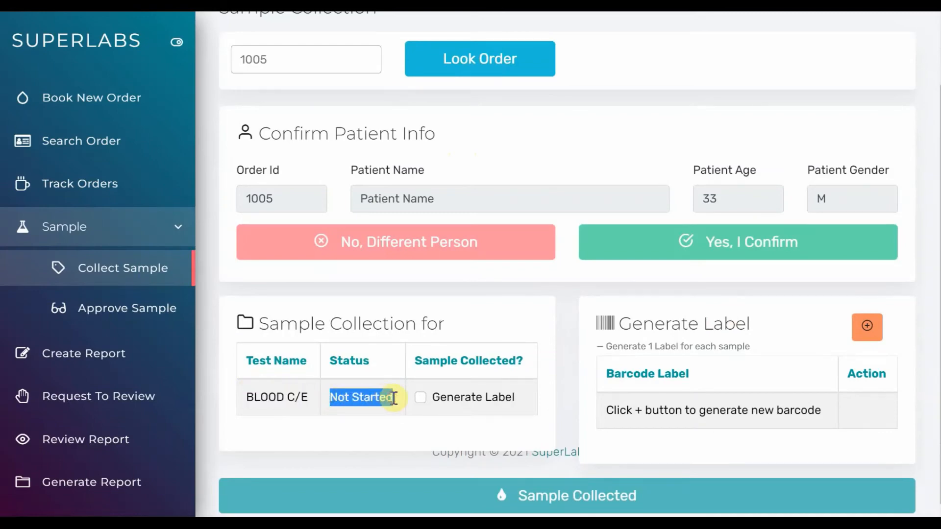
pyautogui.click(460, 401)
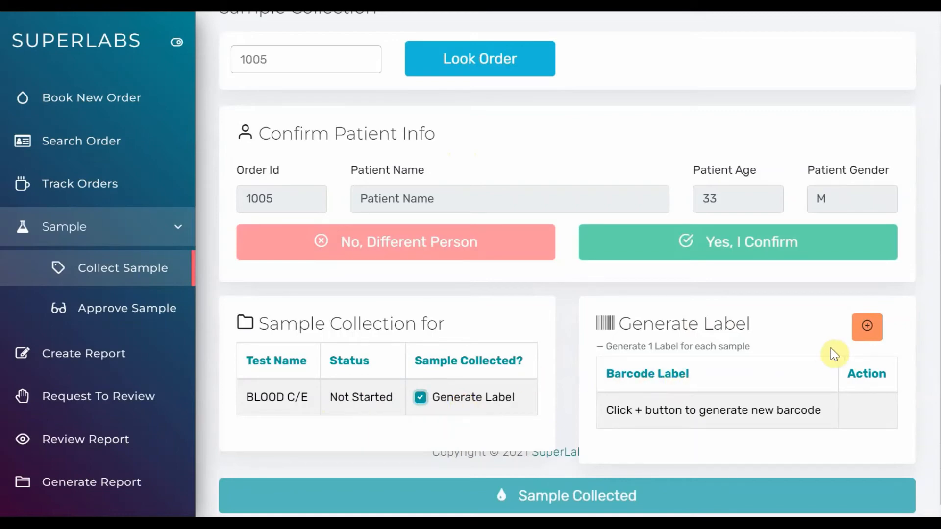
pyautogui.click(859, 342)
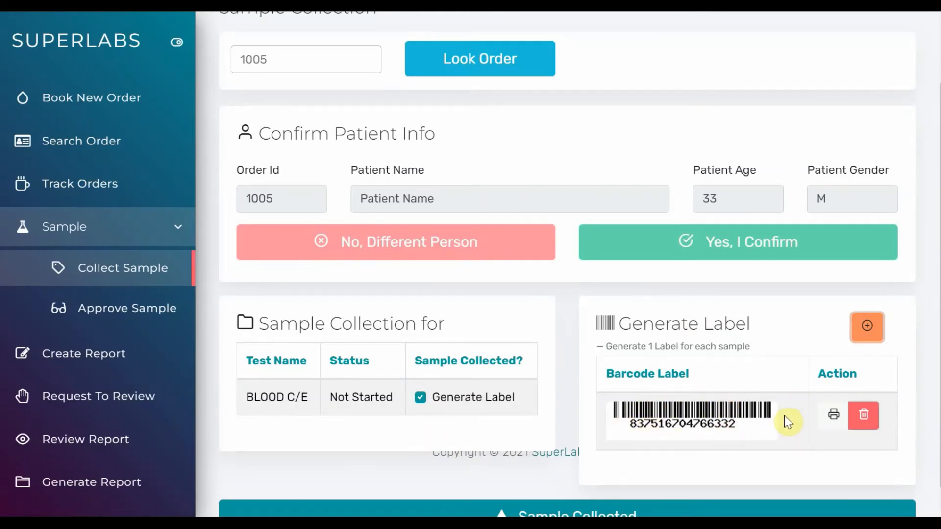
# Preview the printout of the sample's barcode label, check the patient's age and gender on it, and cancel printing
pyautogui.click(832, 417)
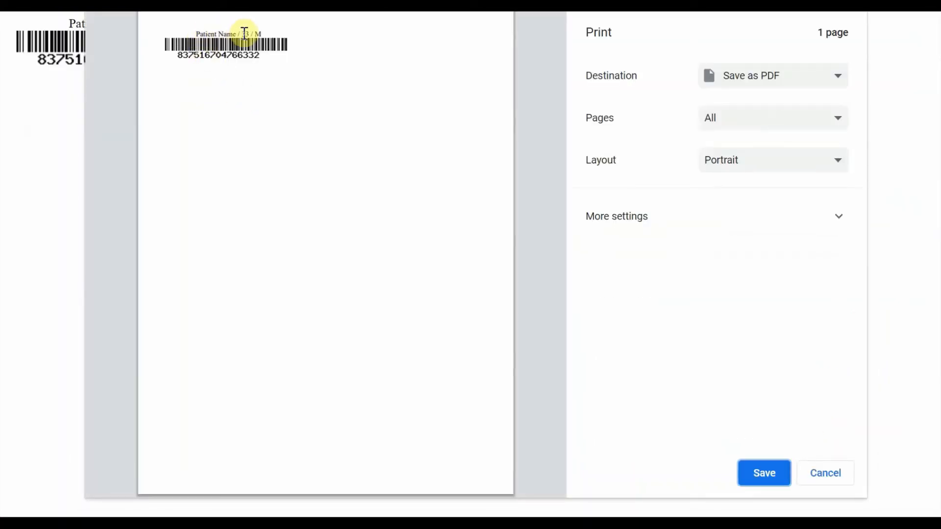
pyautogui.moveTo(242, 34); pyautogui.dragTo(263, 34)
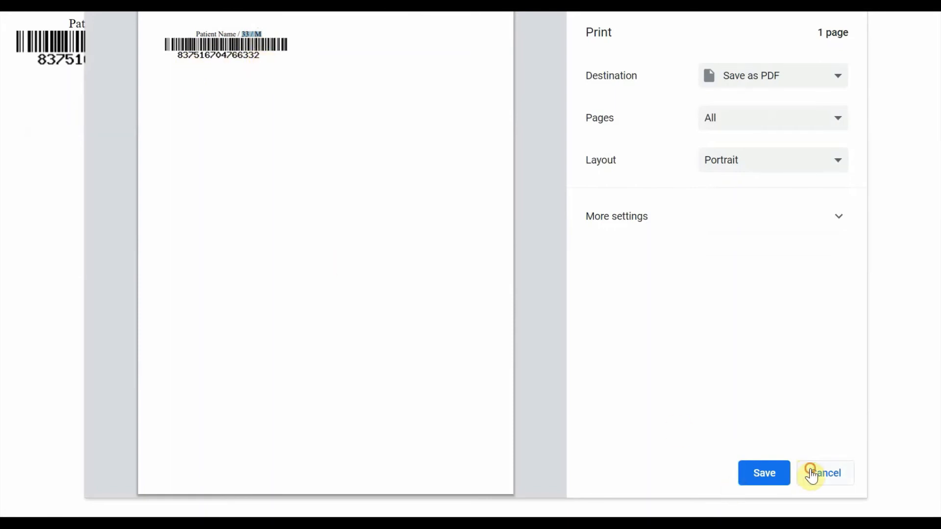
pyautogui.click(811, 475)
# Submit the BLOOD C/E sample as collected and read the question about the printed barcode label
pyautogui.scroll(-1, 726, 427)
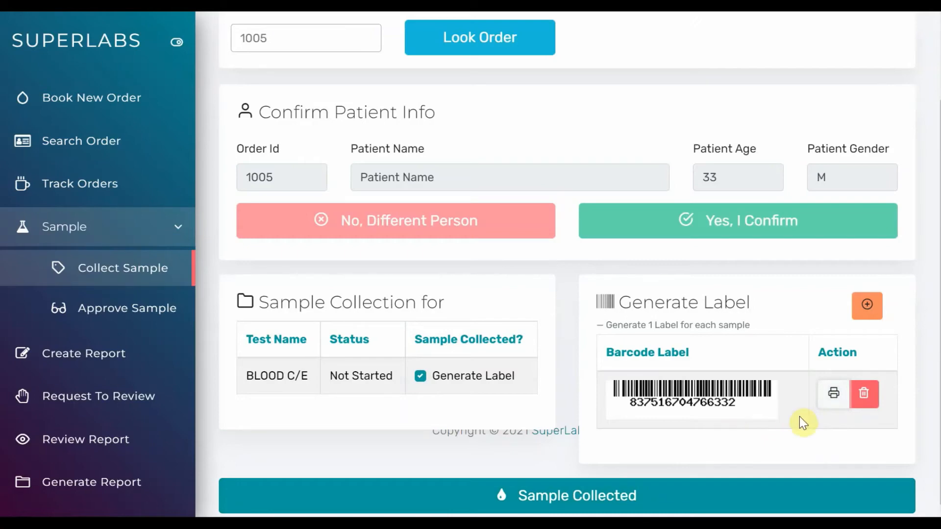
pyautogui.click(604, 499)
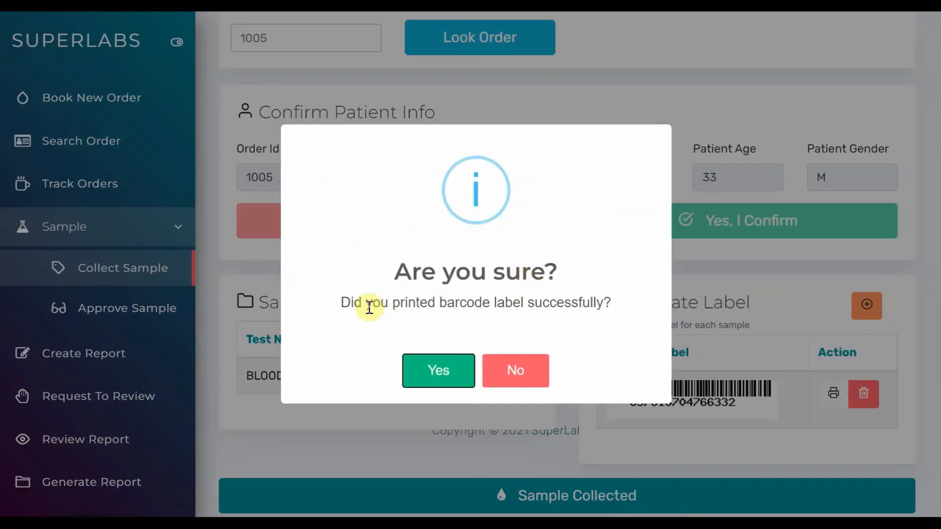
pyautogui.moveTo(390, 303); pyautogui.dragTo(632, 312)
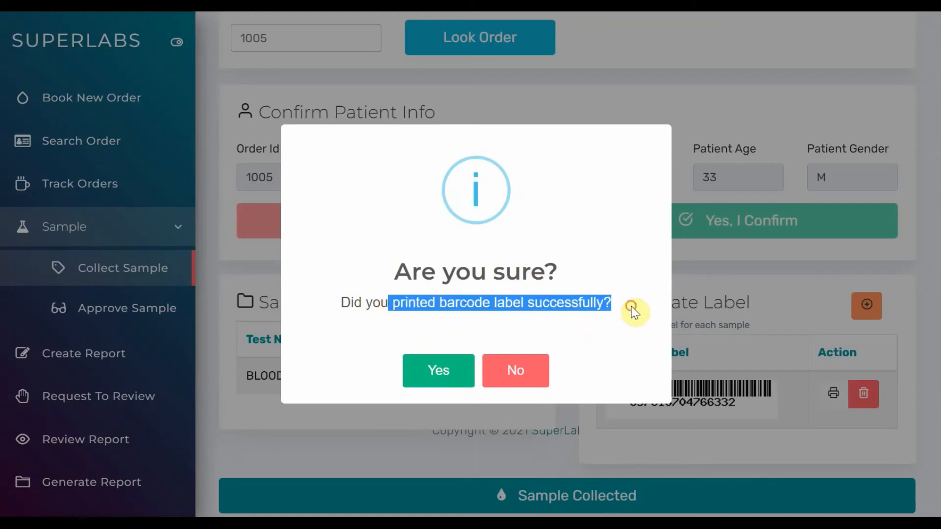
pyautogui.click(632, 307)
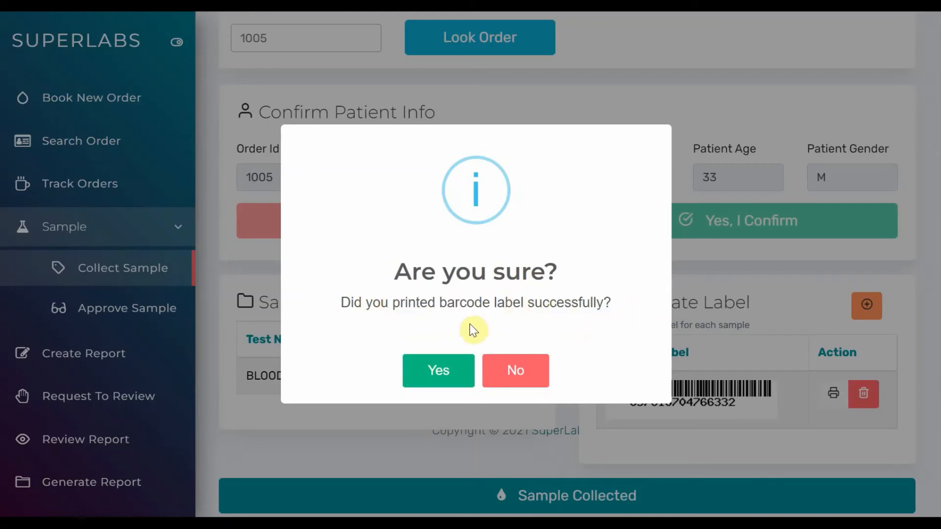
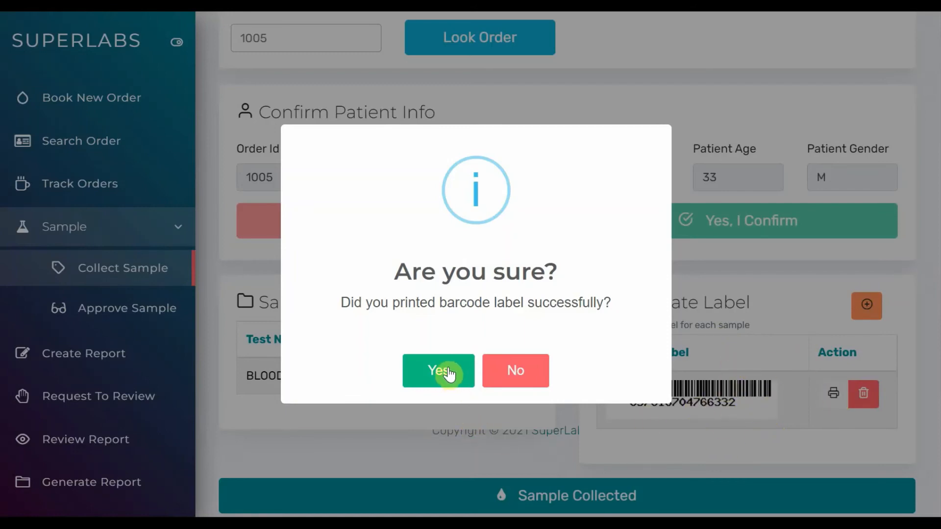
# Confirm that the barcode label was printed, reconfirm the patient's information and check the label's collection status
pyautogui.click(448, 372)
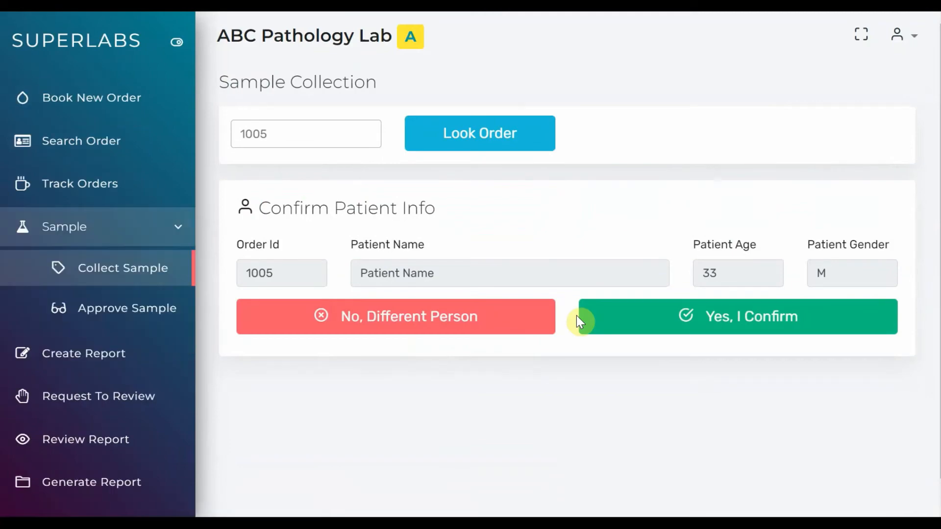
pyautogui.click(719, 319)
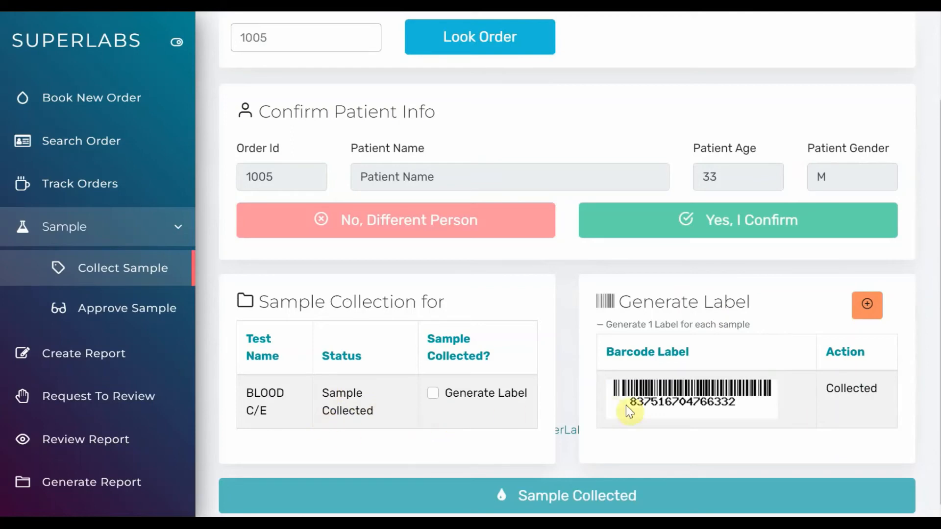
pyautogui.moveTo(826, 389); pyautogui.dragTo(878, 387)
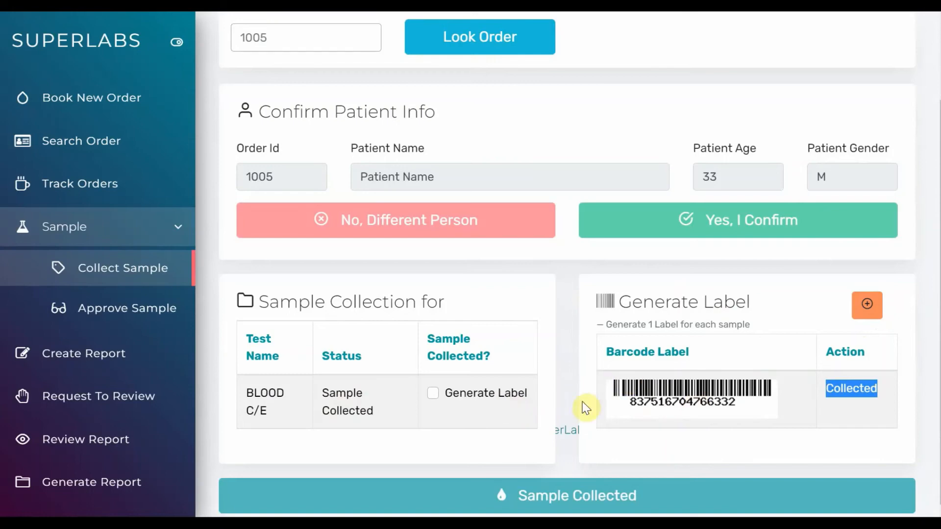
# Generate a second barcode label for the BLOOD C/E sample and submit it as collected, confirming the label was printed
pyautogui.click(514, 394)
pyautogui.click(865, 310)
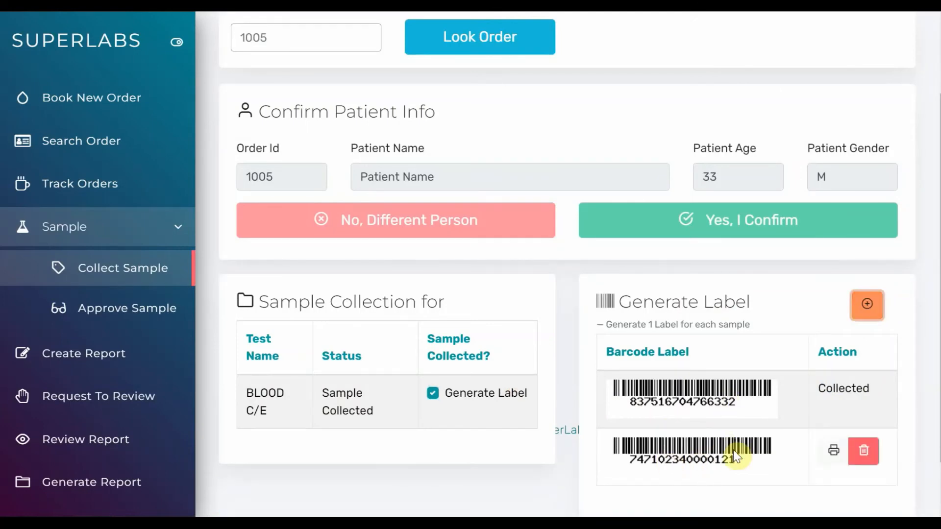
pyautogui.scroll(-2, 733, 450)
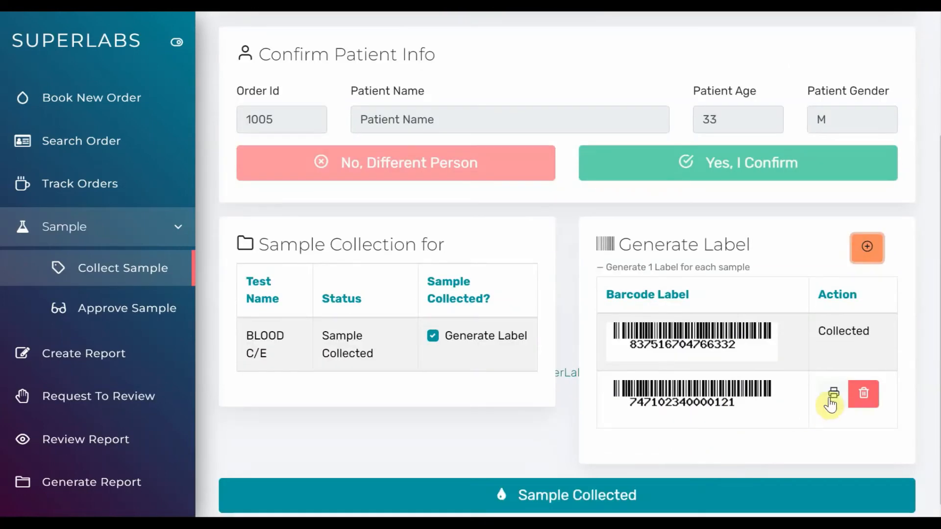
pyautogui.click(610, 498)
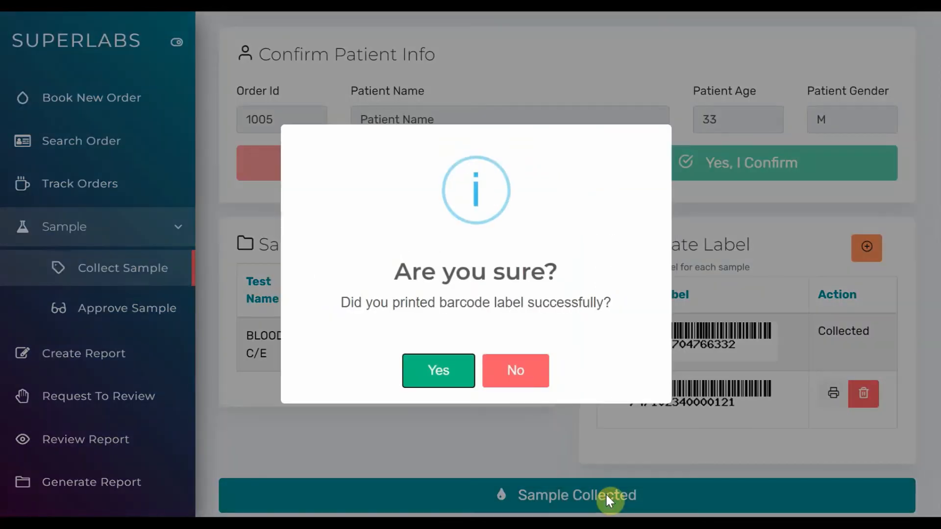
pyautogui.click(445, 373)
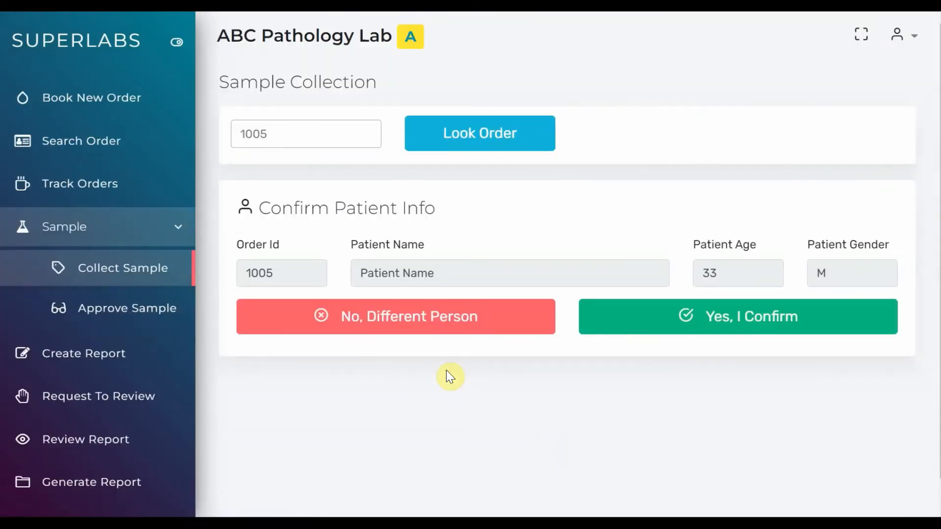
# Open the order's samples that are ready to review, select both collected BLOOD C/E samples and approve them
pyautogui.click(104, 309)
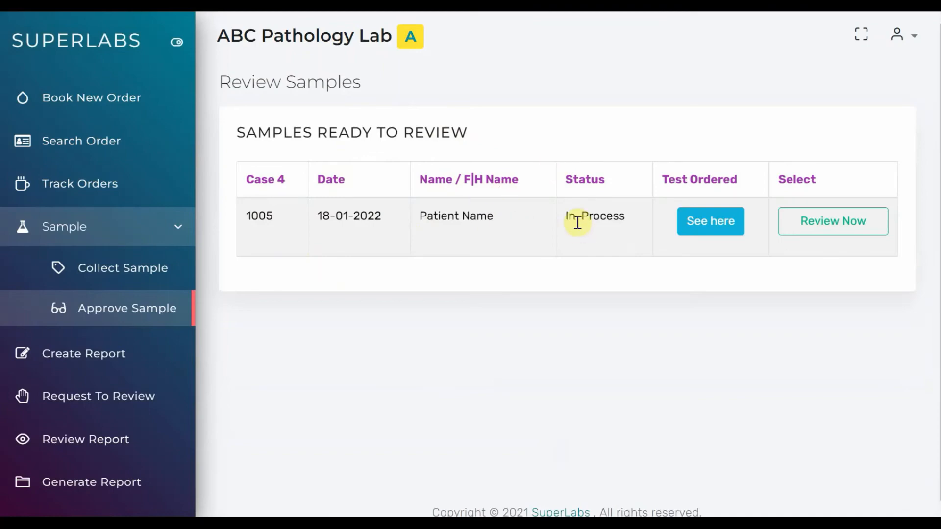
pyautogui.click(712, 227)
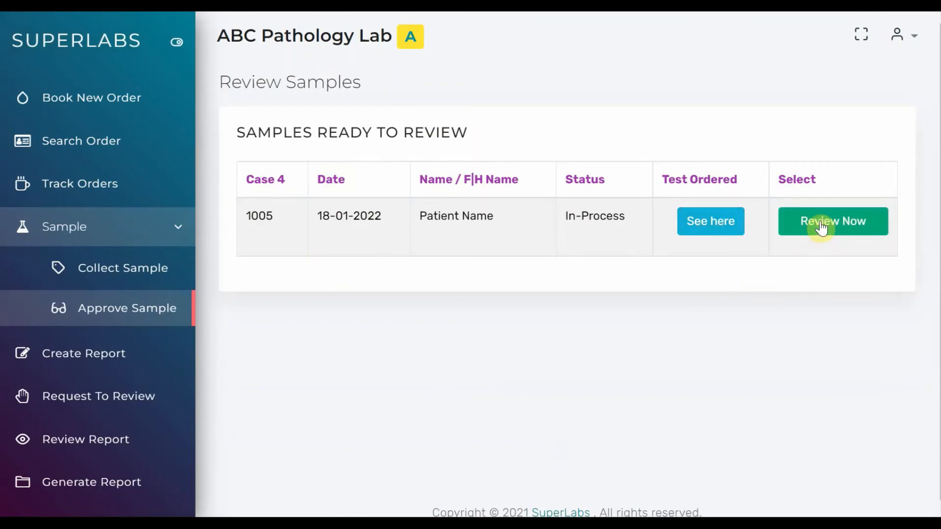
pyautogui.click(822, 226)
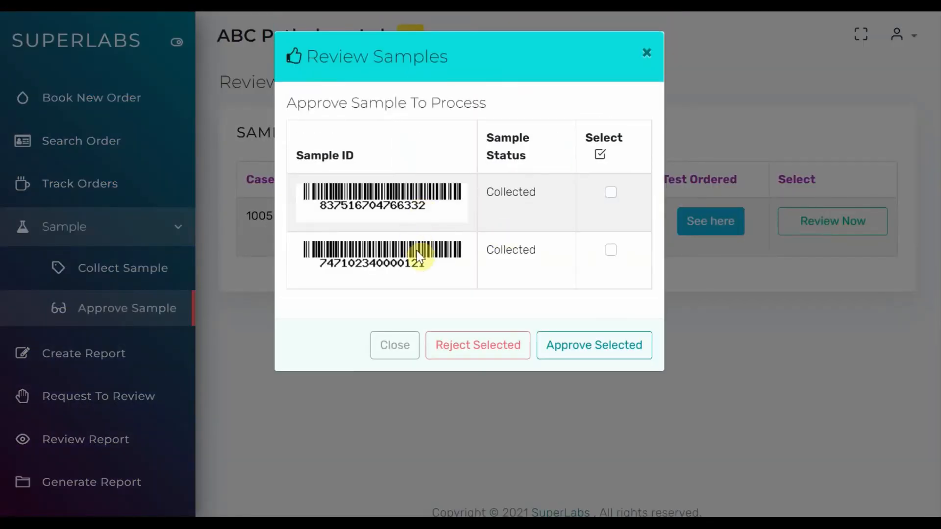
pyautogui.click(611, 192)
pyautogui.click(611, 249)
pyautogui.click(599, 345)
pyautogui.click(603, 345)
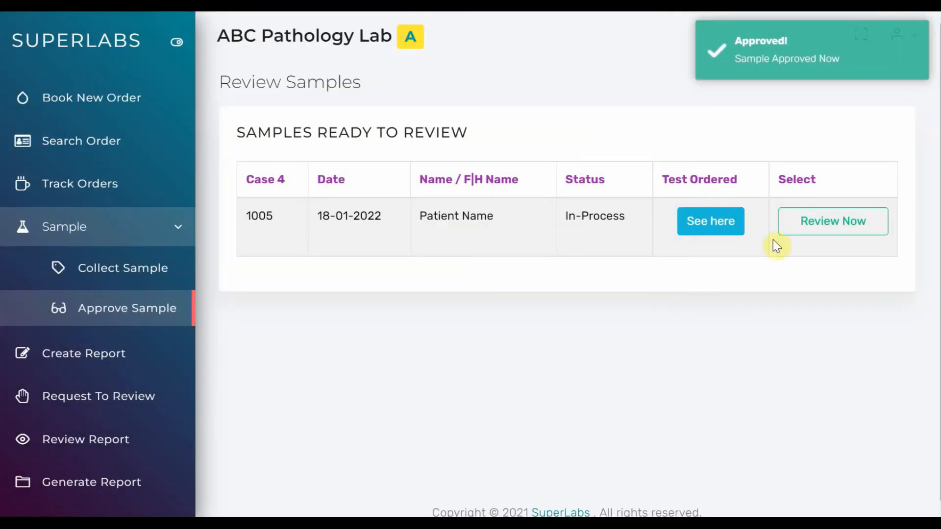
# Reopen the order's sample review, check the status of both samples and close it
pyautogui.click(828, 224)
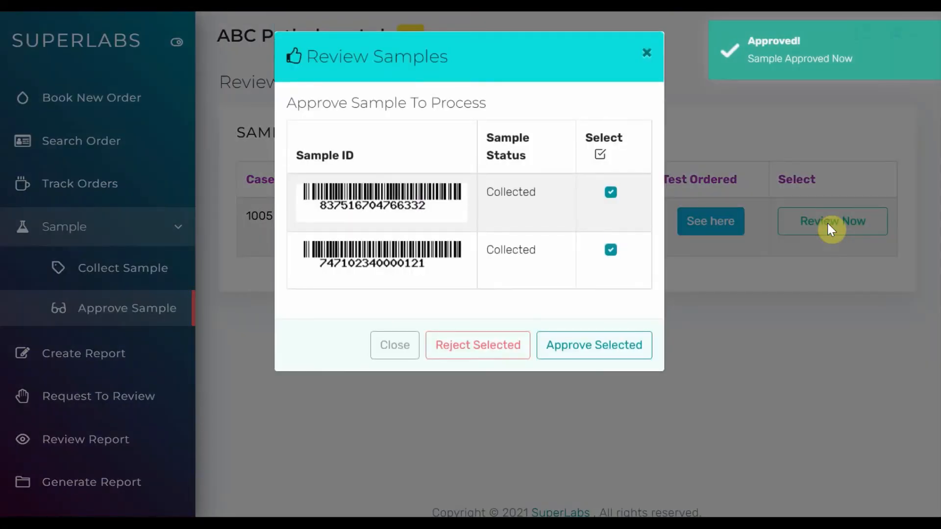
pyautogui.click(609, 192)
pyautogui.click(608, 257)
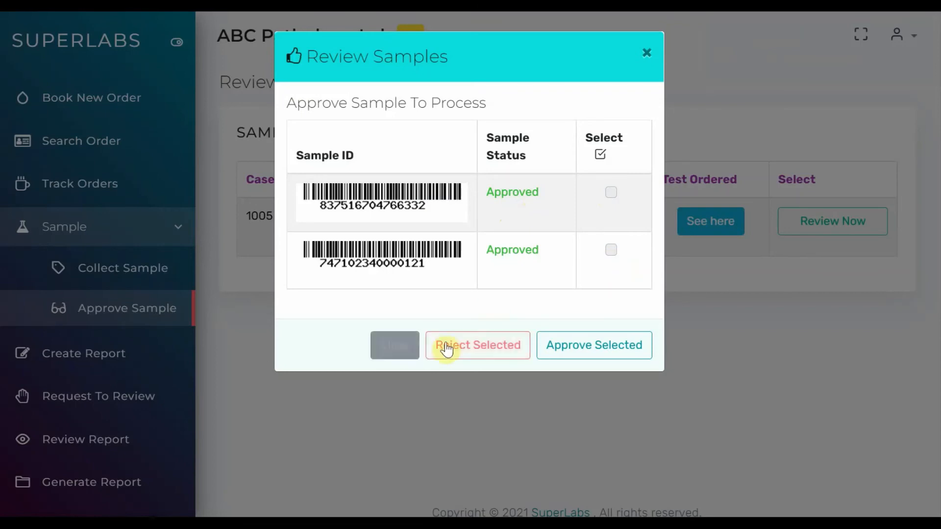
pyautogui.click(399, 347)
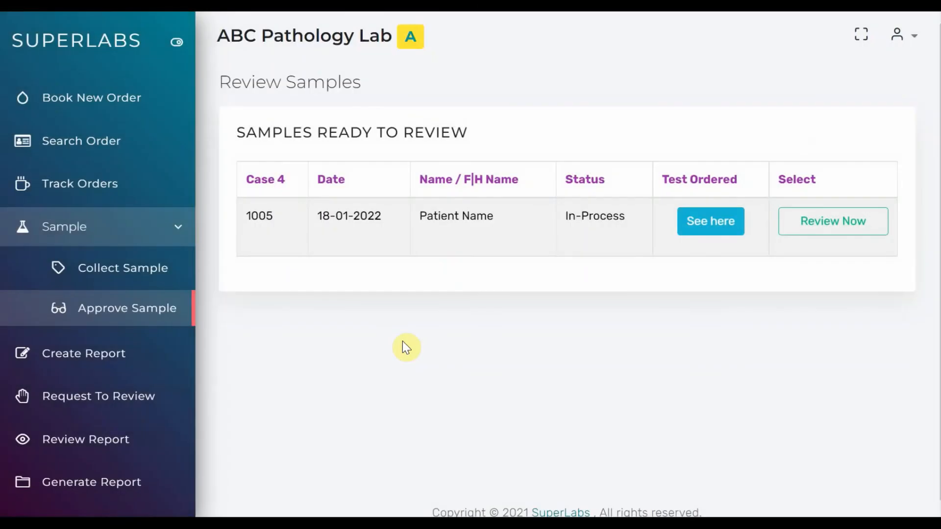
# Look up the order by its case number for report creation and confirm the patient's information
pyautogui.click(102, 368)
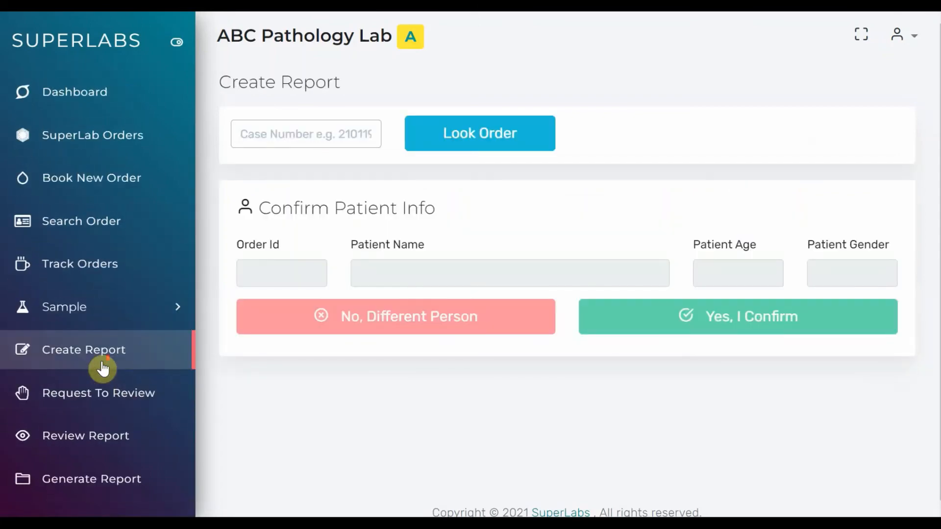
pyautogui.click(276, 136)
pyautogui.write('1005')
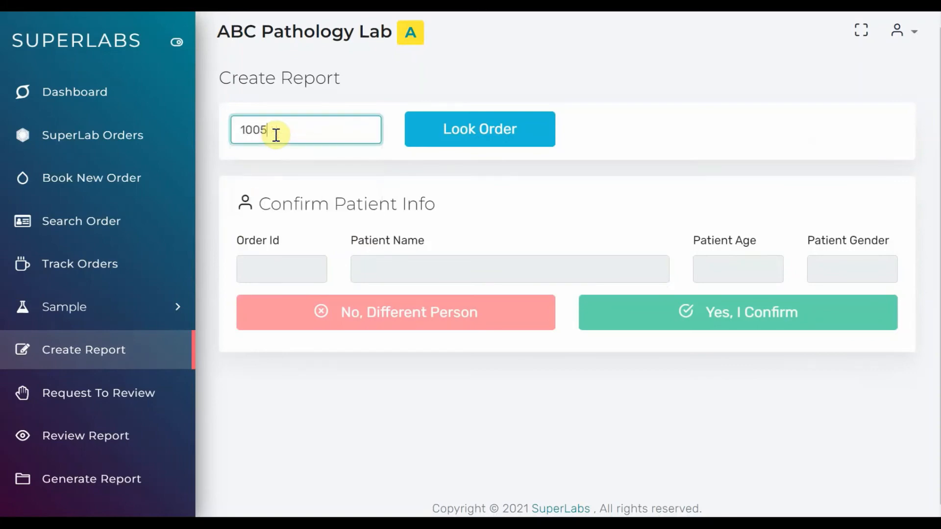
pyautogui.click(452, 132)
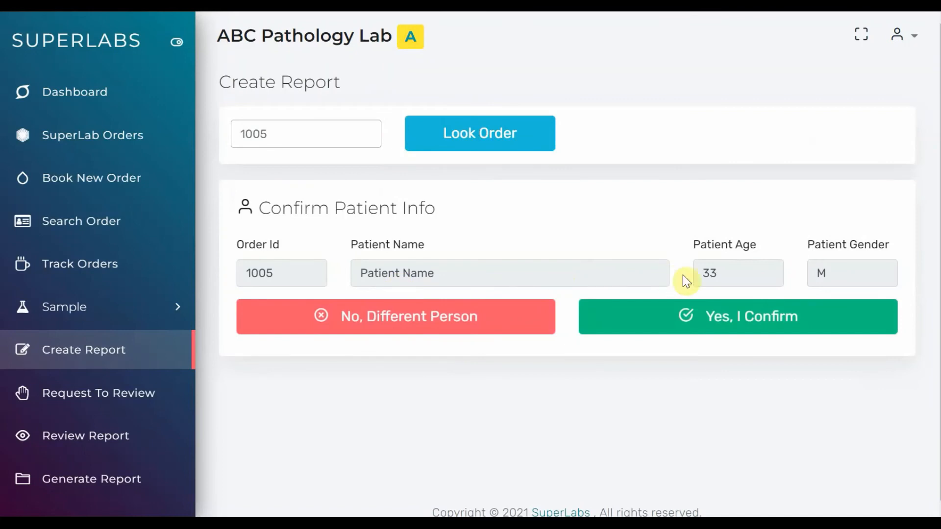
pyautogui.click(682, 322)
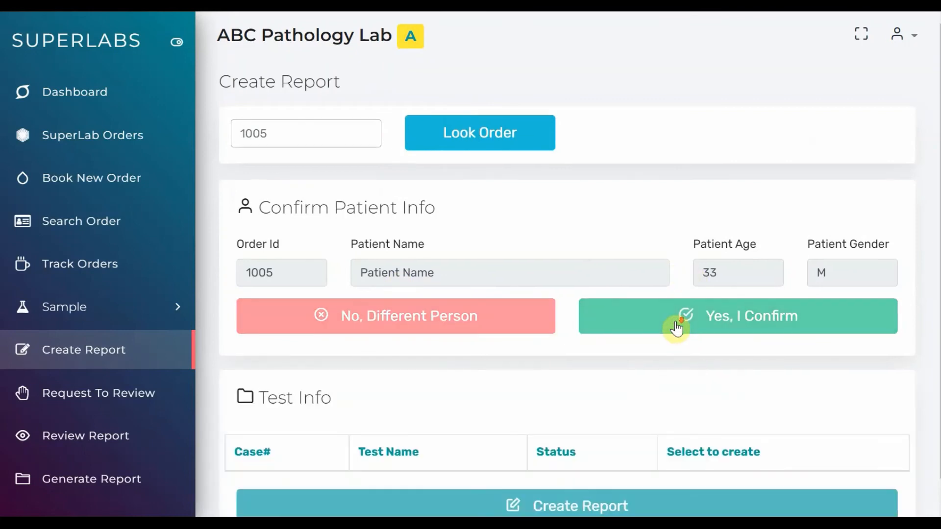
# Check the BLOOD C/E test's status, mark the test as ready to create and create its report
pyautogui.scroll(-3, 676, 322)
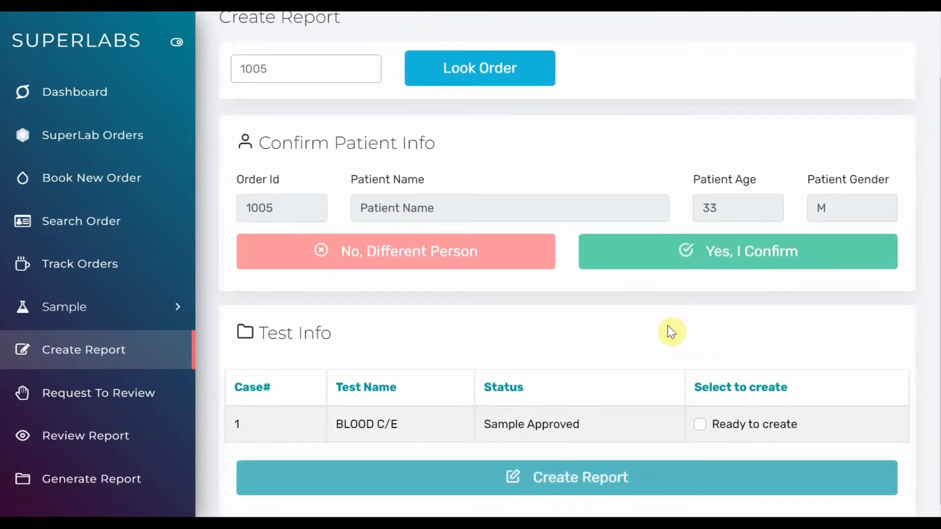
pyautogui.moveTo(396, 418); pyautogui.dragTo(336, 420)
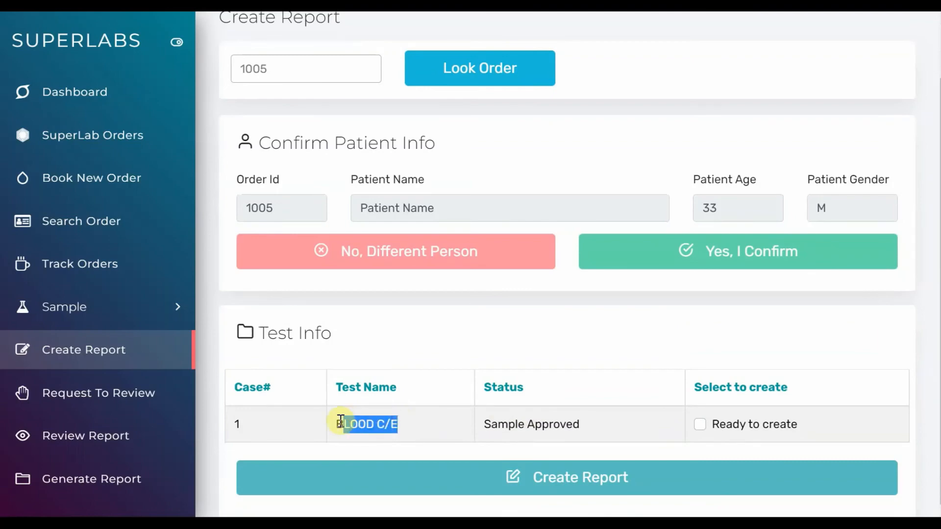
pyautogui.moveTo(485, 425); pyautogui.dragTo(583, 431)
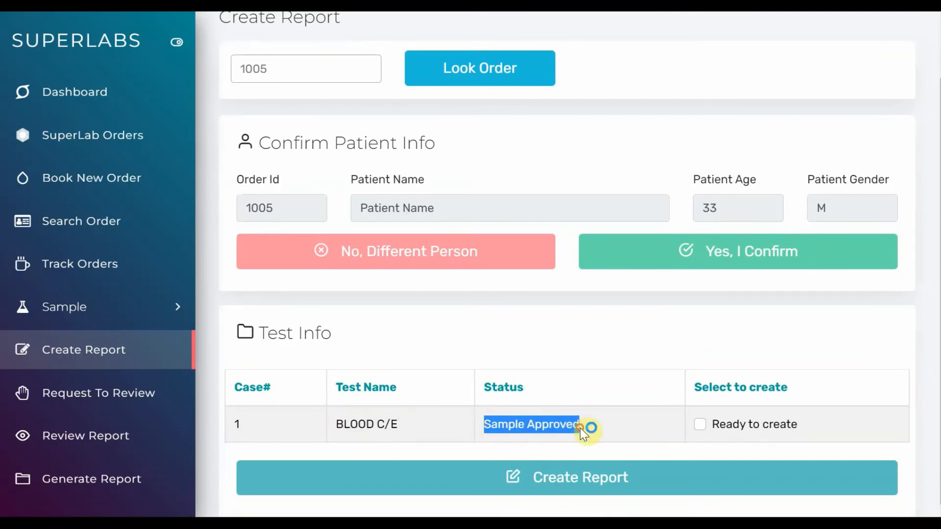
pyautogui.click(584, 431)
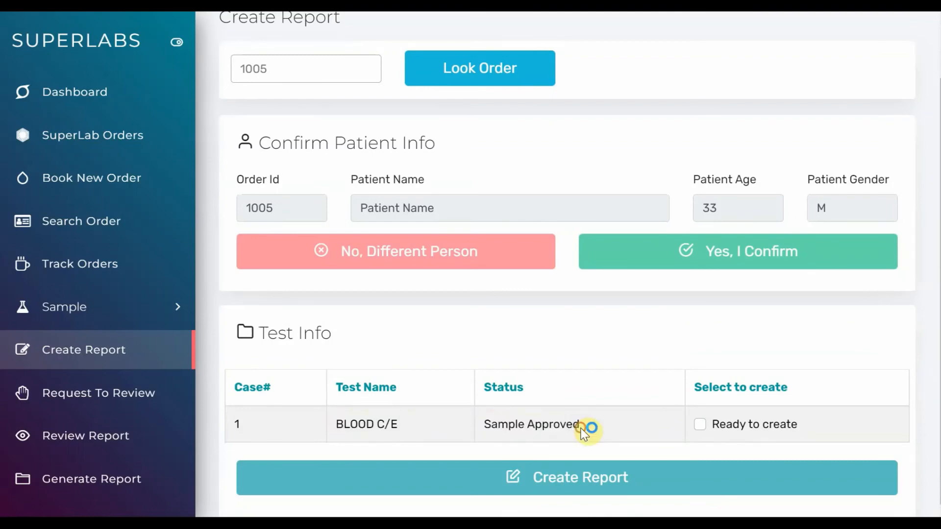
pyautogui.click(723, 426)
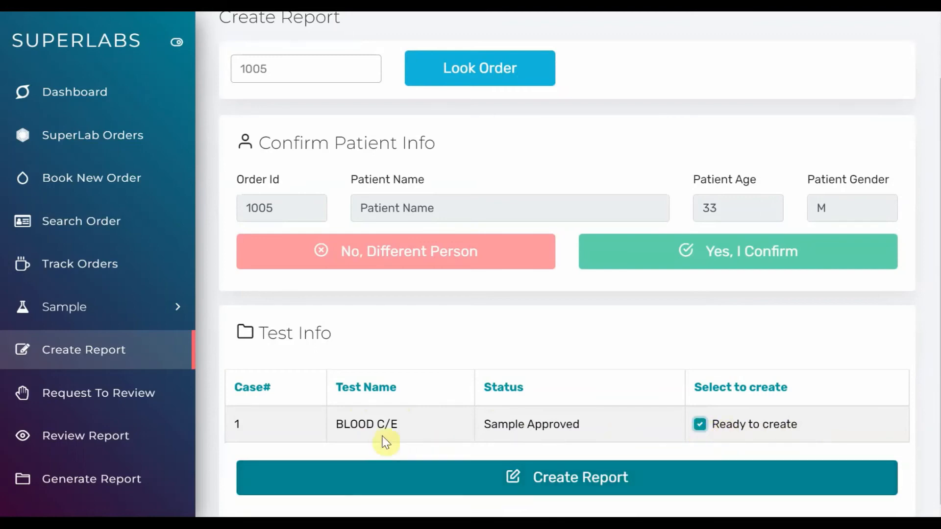
pyautogui.click(602, 475)
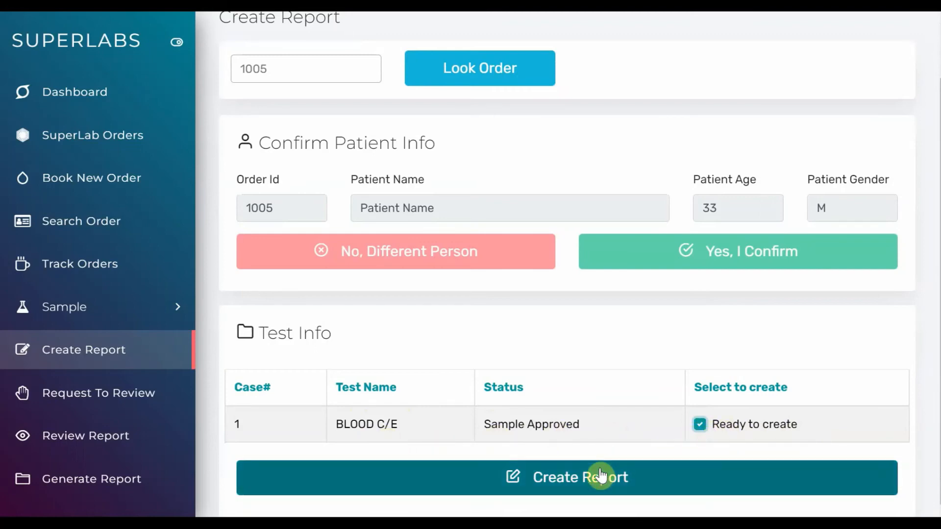
pyautogui.click(733, 474)
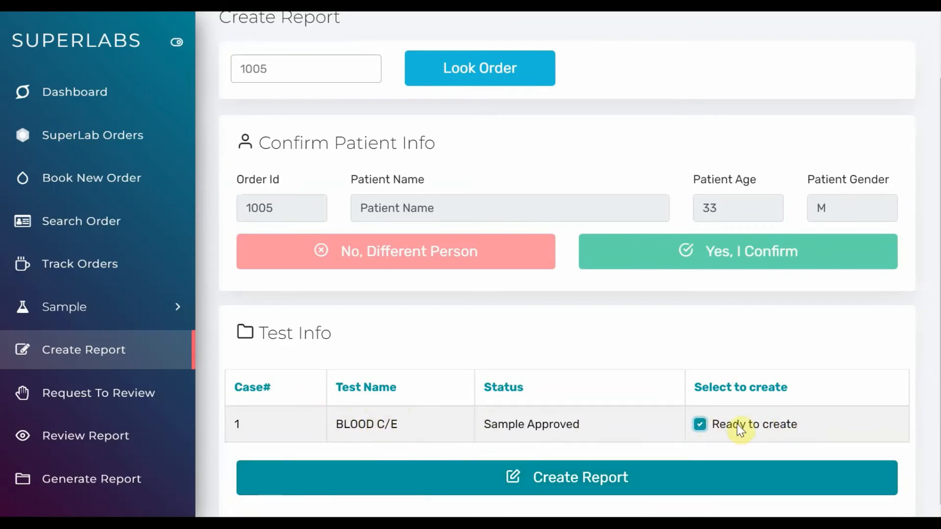
pyautogui.click(573, 487)
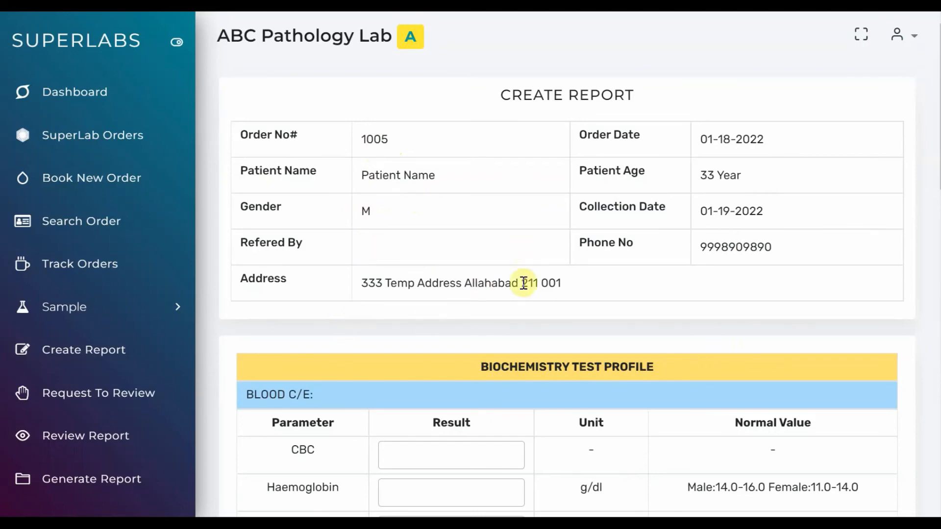
# Enter the BLOOD C/E results: CBC 10, Haemoglobin 11, Red Cell Count 12, P.C.V (HCT) 13 and M.C.V 14
pyautogui.scroll(-5, 539, 279)
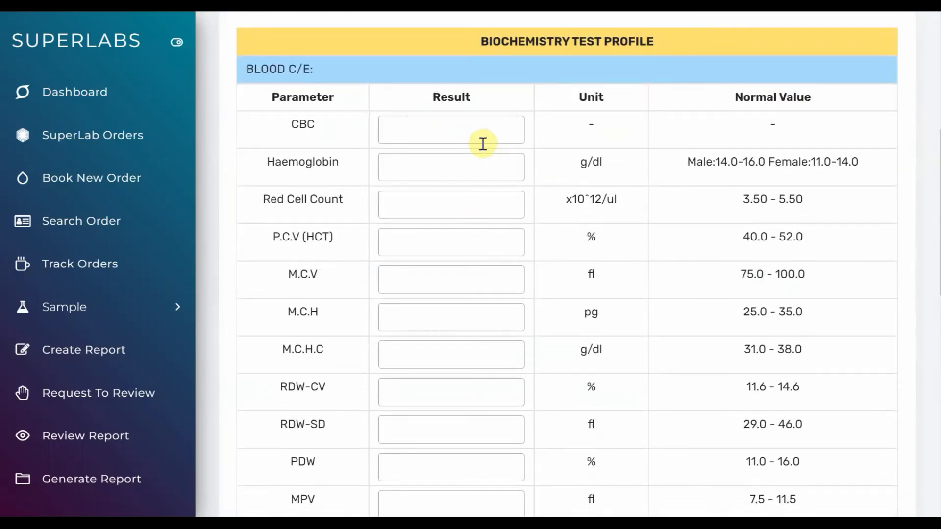
pyautogui.scroll(-2, 479, 248)
pyautogui.scroll(-10, 480, 250)
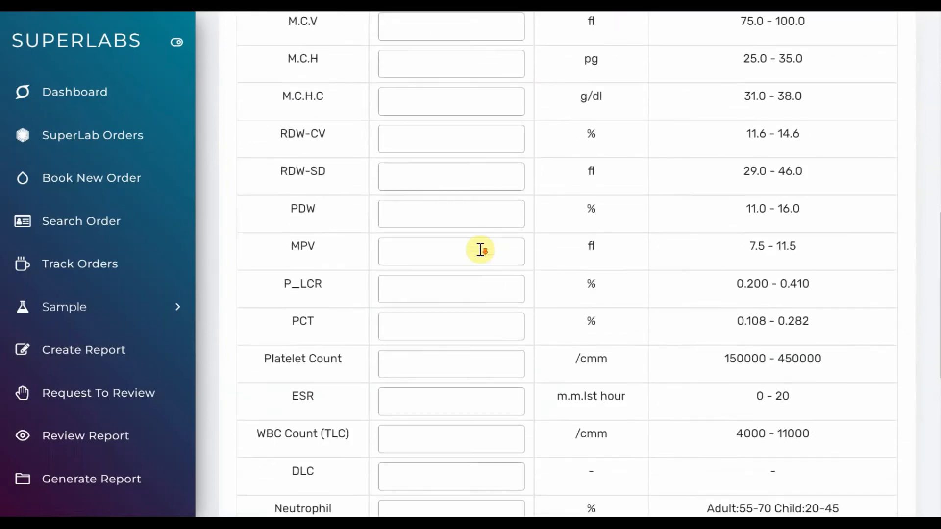
pyautogui.scroll(12, 481, 250)
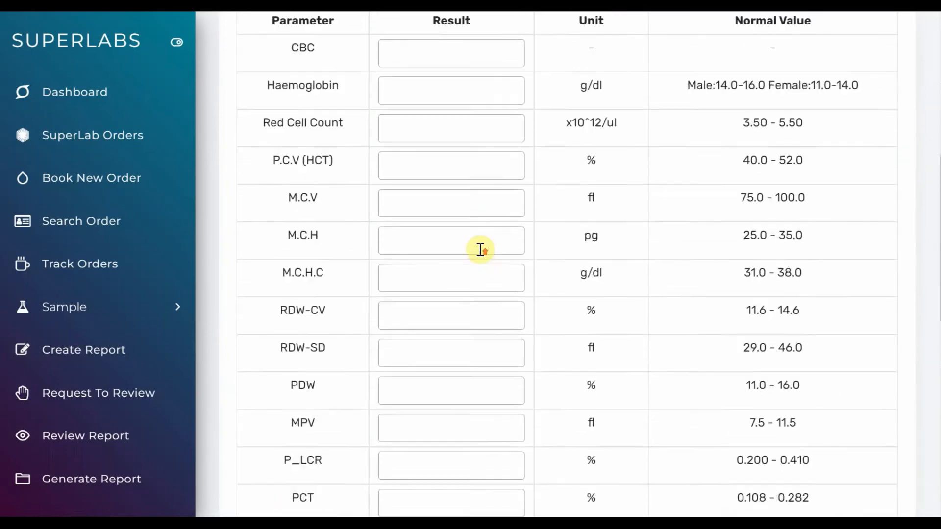
pyautogui.click(443, 211)
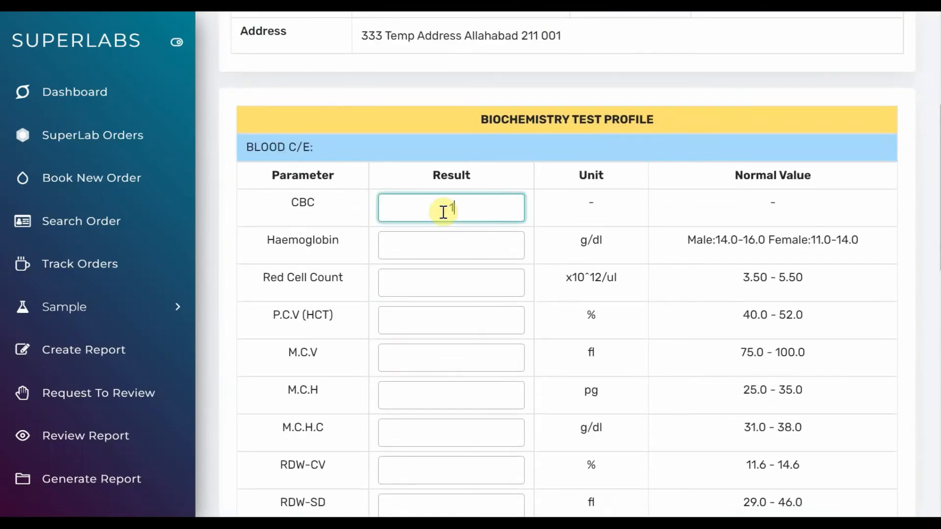
pyautogui.press('Tab')
pyautogui.write('1')
pyautogui.press('Tab')
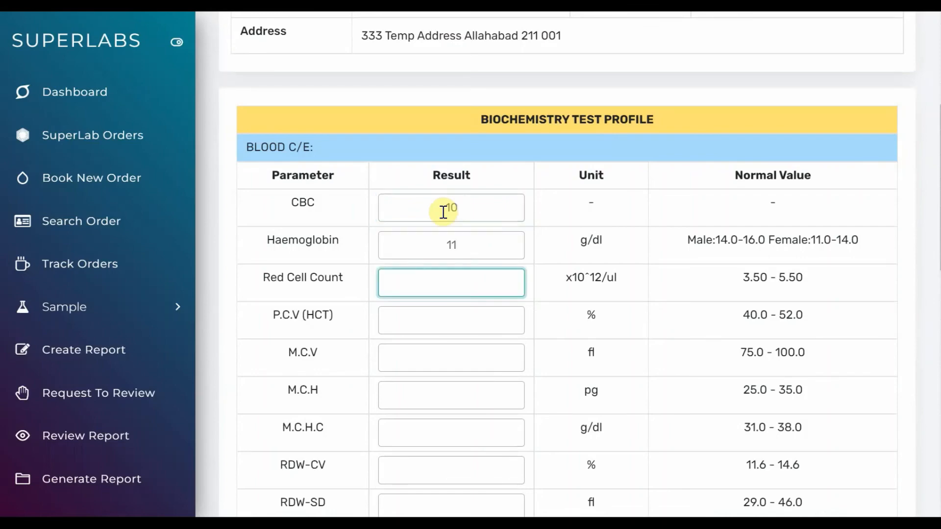
pyautogui.press('Tab')
pyautogui.write('1')
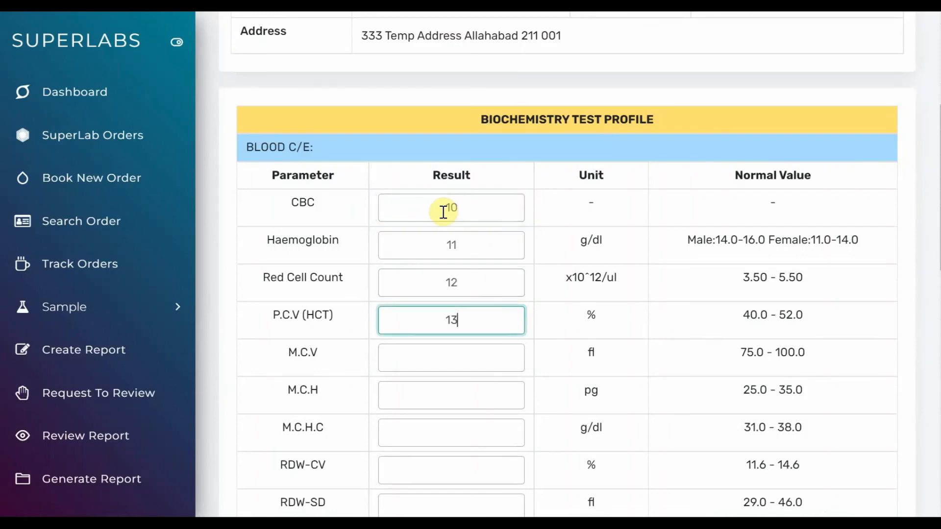
pyautogui.press('Tab')
pyautogui.write('1')
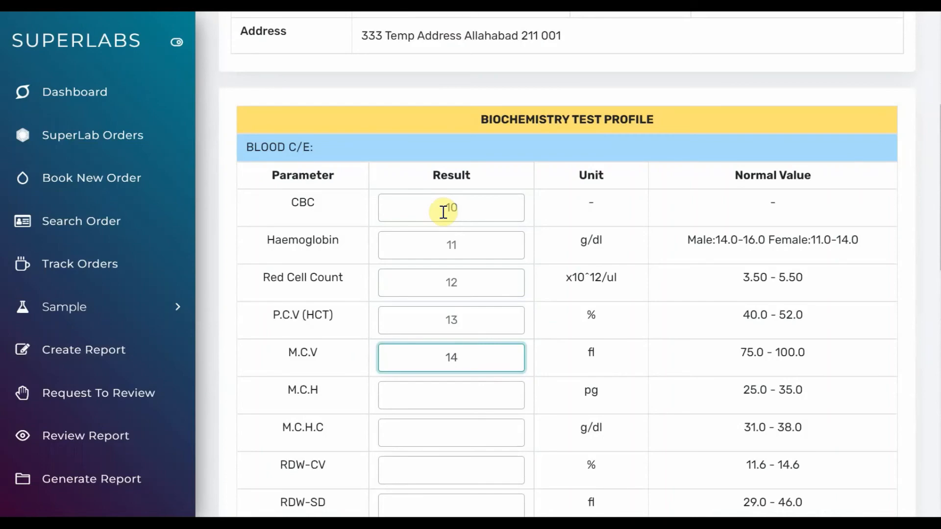
# Add the test remark "This is good, no issue found" to the BLOOD C/E report and save it
pyautogui.scroll(-10, 443, 213)
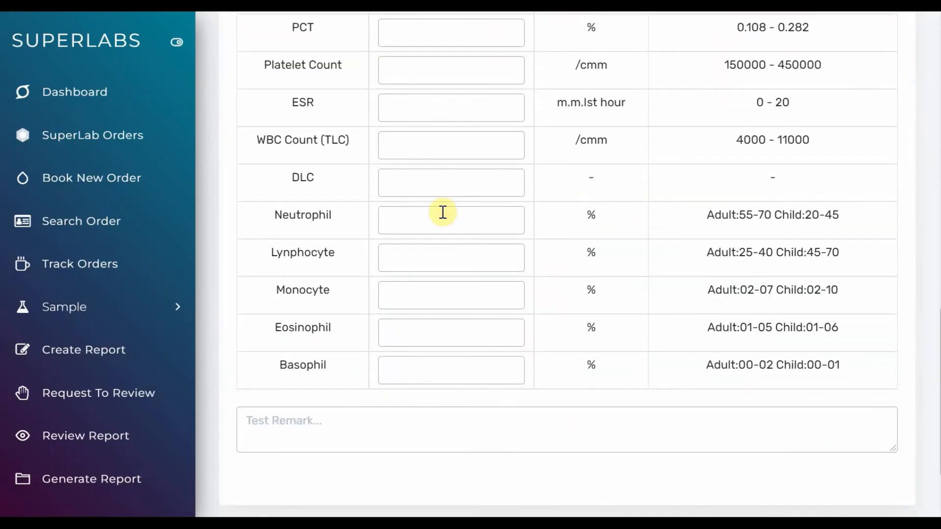
pyautogui.click(349, 416)
pyautogui.write('T')
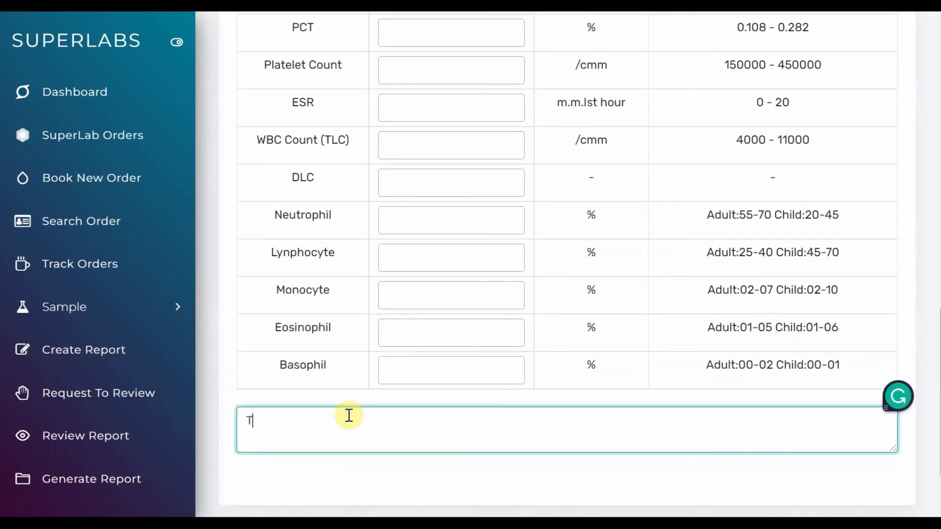
pyautogui.write('his is good, no')
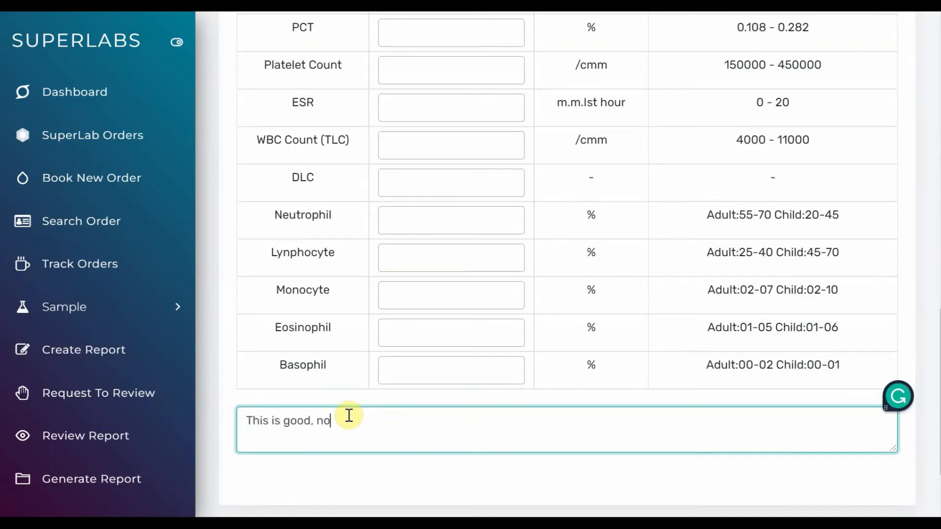
pyautogui.write(' issue found')
pyautogui.scroll(-2, 348, 415)
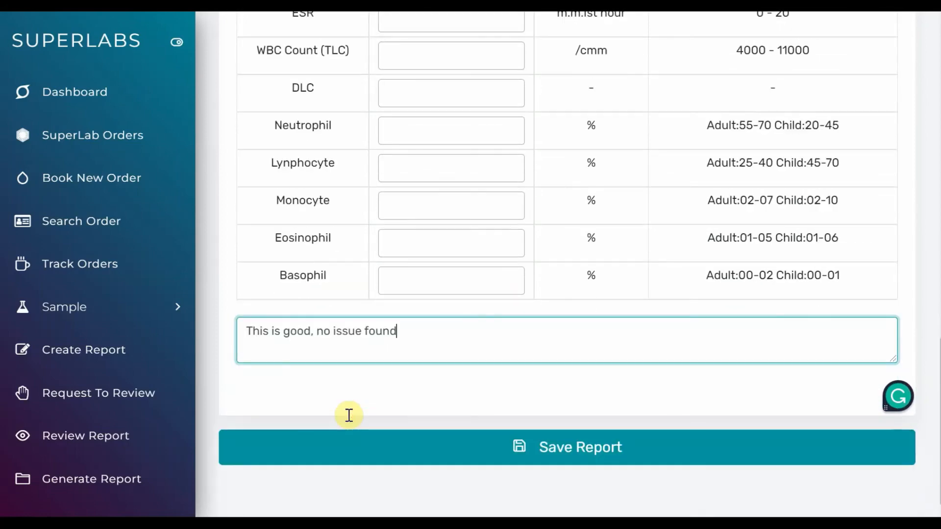
pyautogui.click(506, 460)
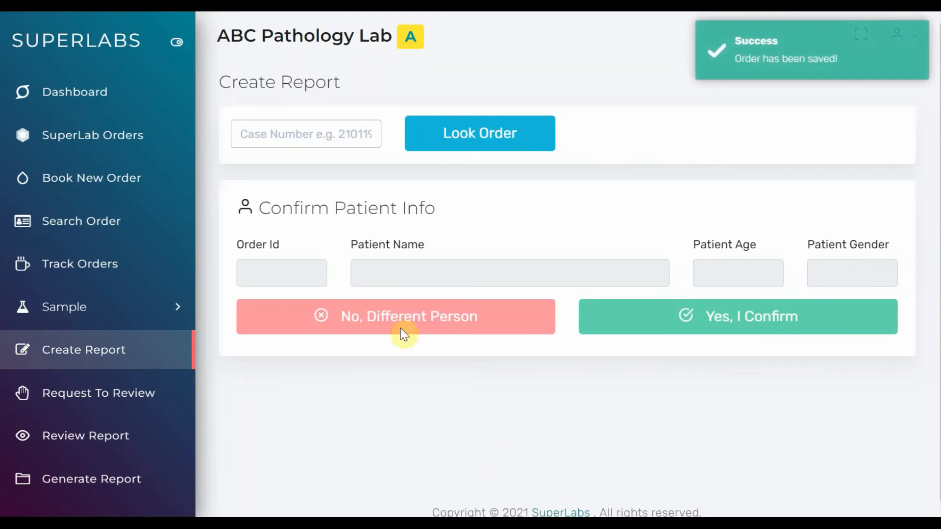
# Look up the same order by case number, confirm the patient and reopen the drafted BLOOD C/E report for editing
pyautogui.click(343, 135)
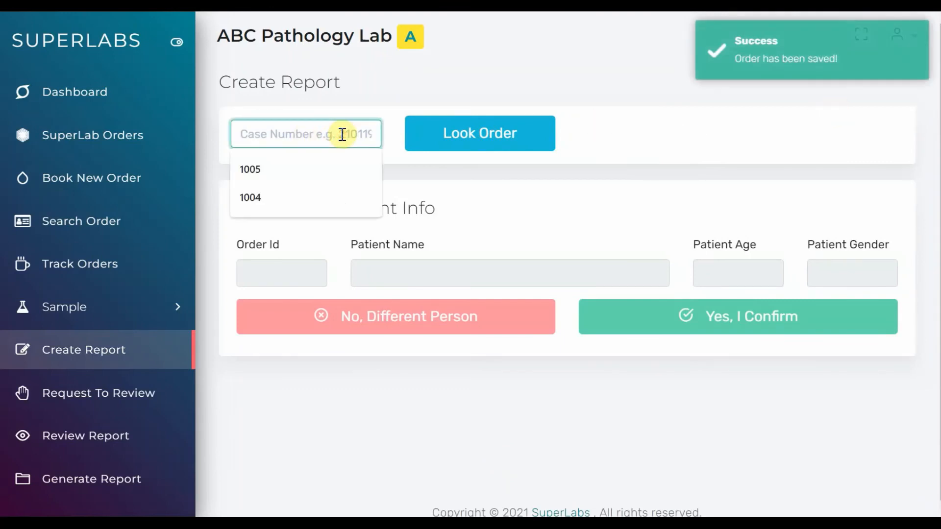
pyautogui.click(294, 170)
pyautogui.click(433, 139)
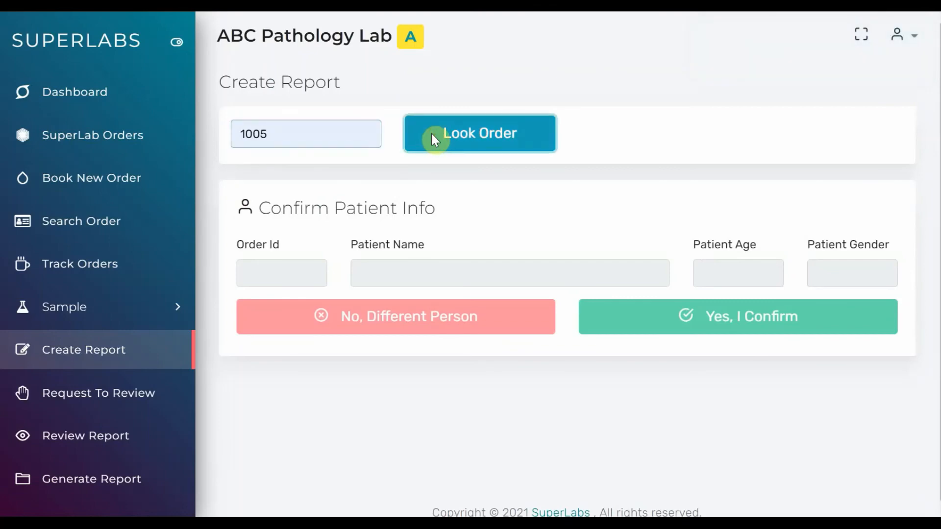
pyautogui.click(621, 308)
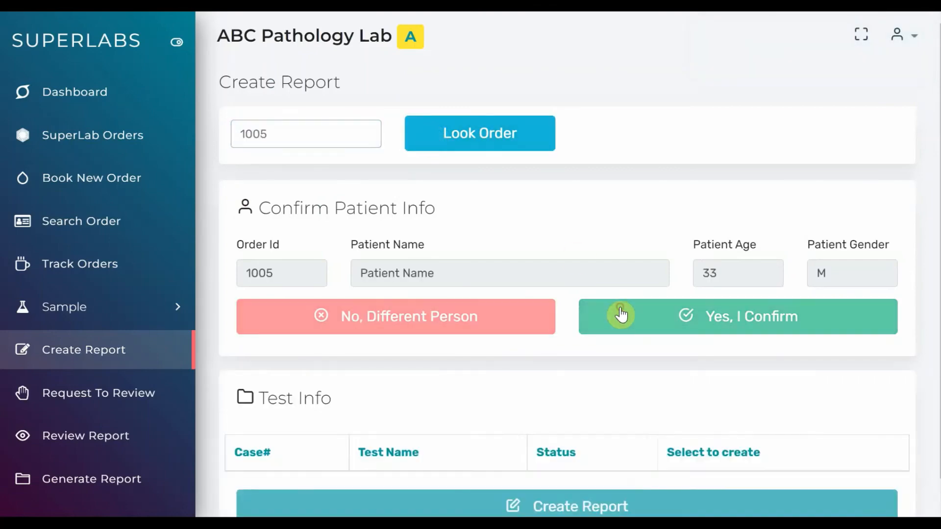
pyautogui.scroll(-1, 621, 314)
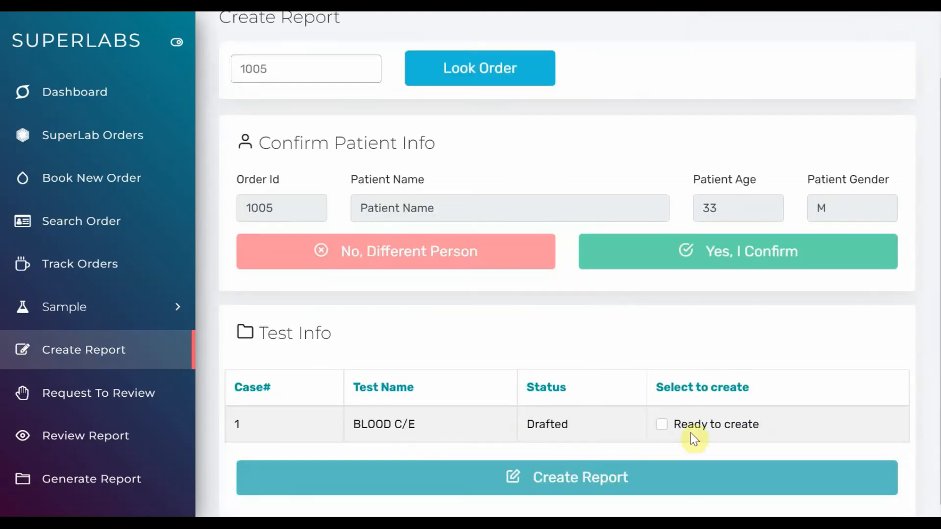
pyautogui.click(701, 422)
pyautogui.click(579, 481)
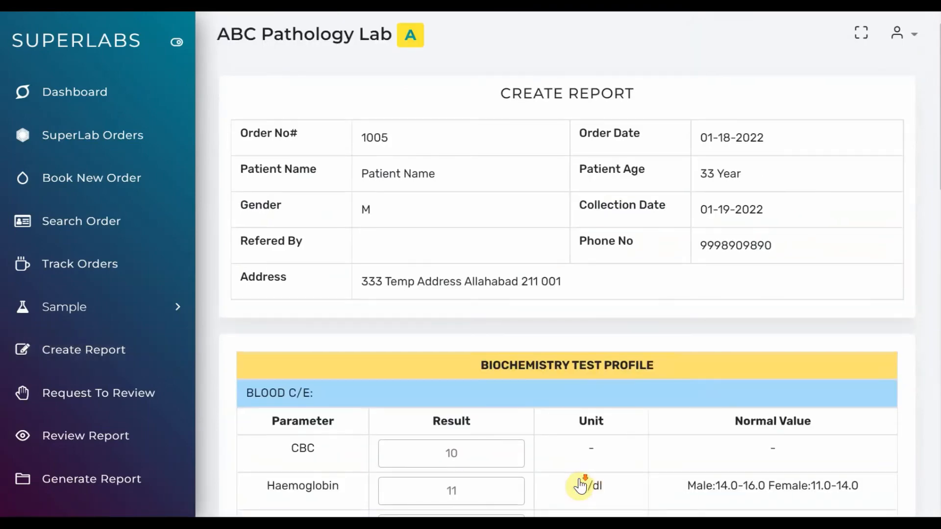
# Enter 15 as the M.C.H result in the BLOOD C/E report and save the report
pyautogui.scroll(-5, 580, 485)
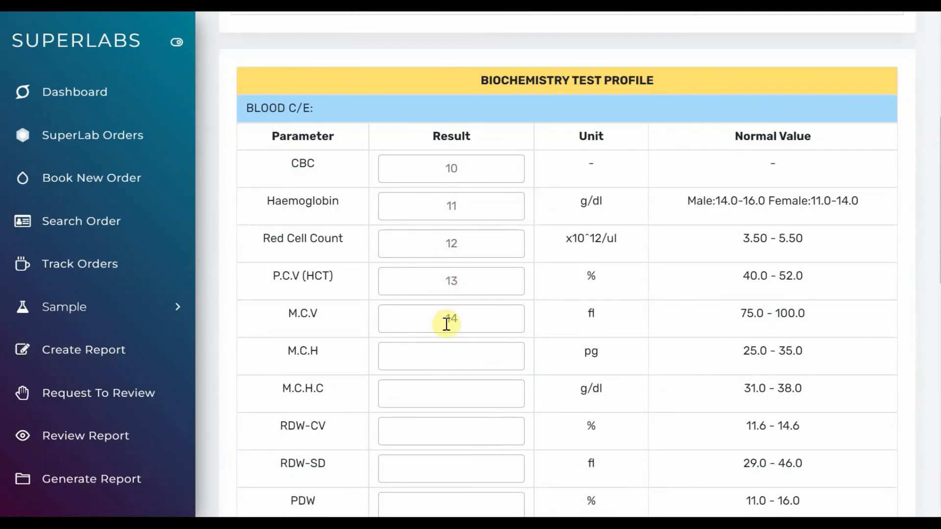
pyautogui.scroll(-5, 447, 321)
pyautogui.scroll(-8, 446, 322)
pyautogui.scroll(10, 446, 323)
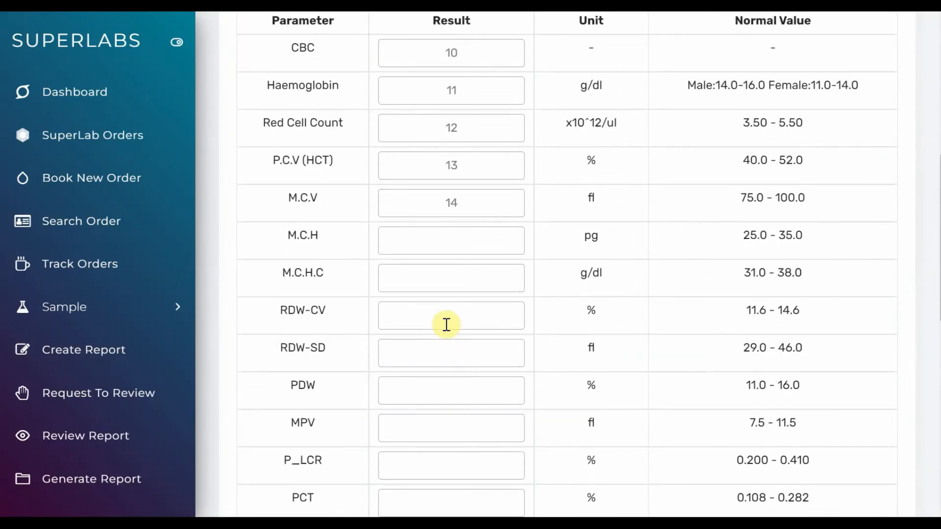
pyautogui.click(460, 236)
pyautogui.write('1')
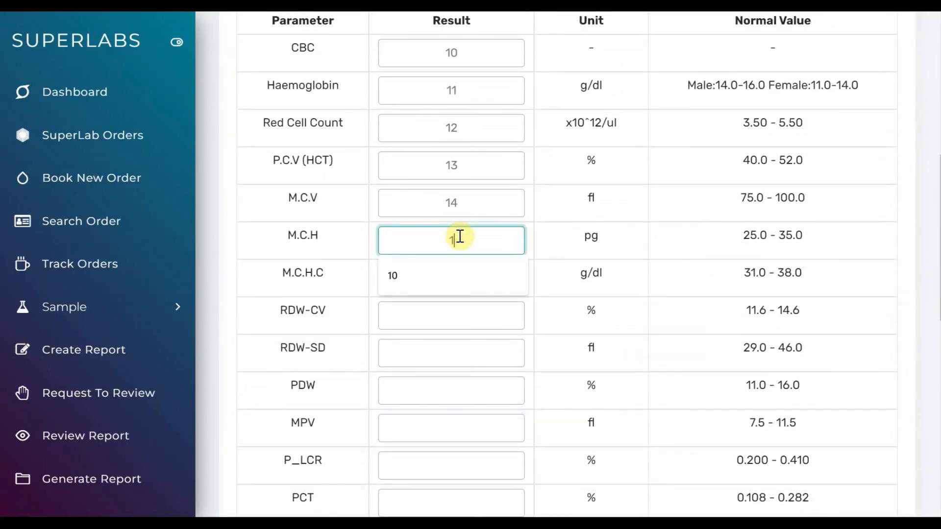
pyautogui.write('5')
pyautogui.scroll(-10, 457, 236)
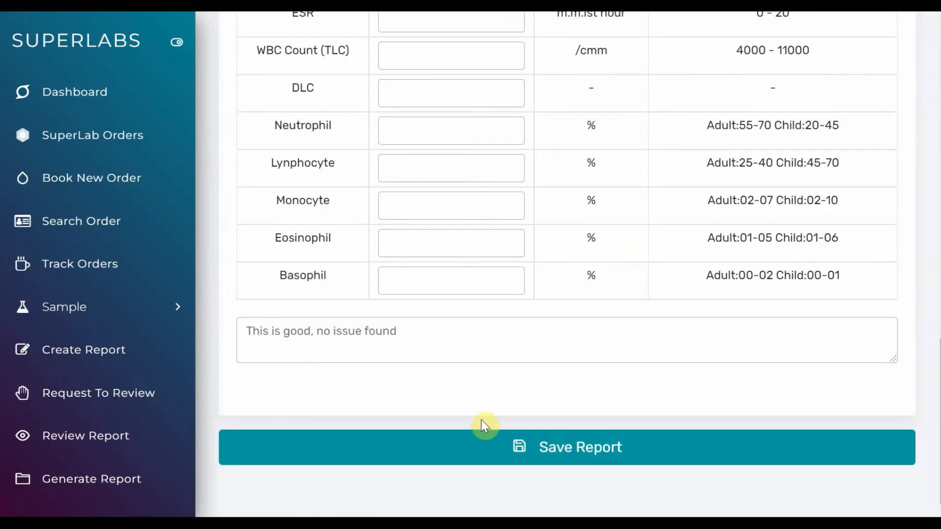
pyautogui.click(500, 446)
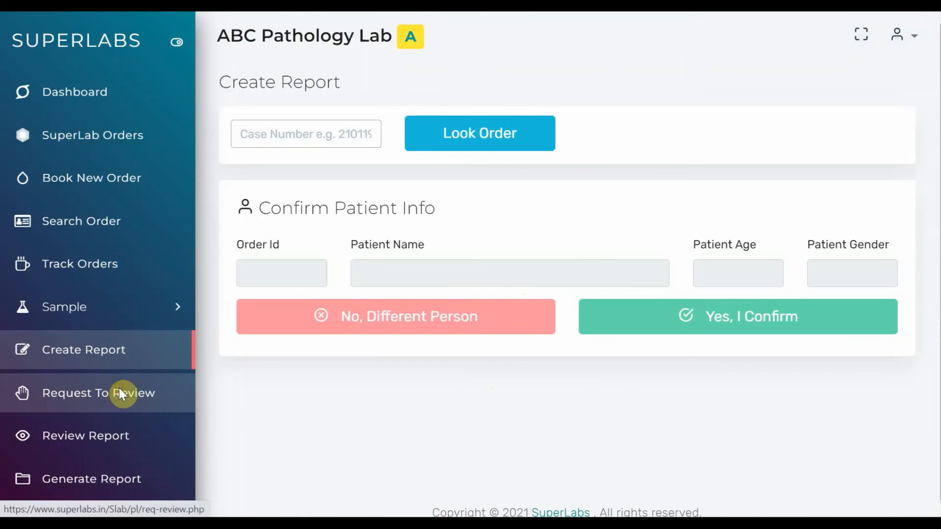
# Request a review of the order's drafted BLOOD C/E report
pyautogui.click(118, 393)
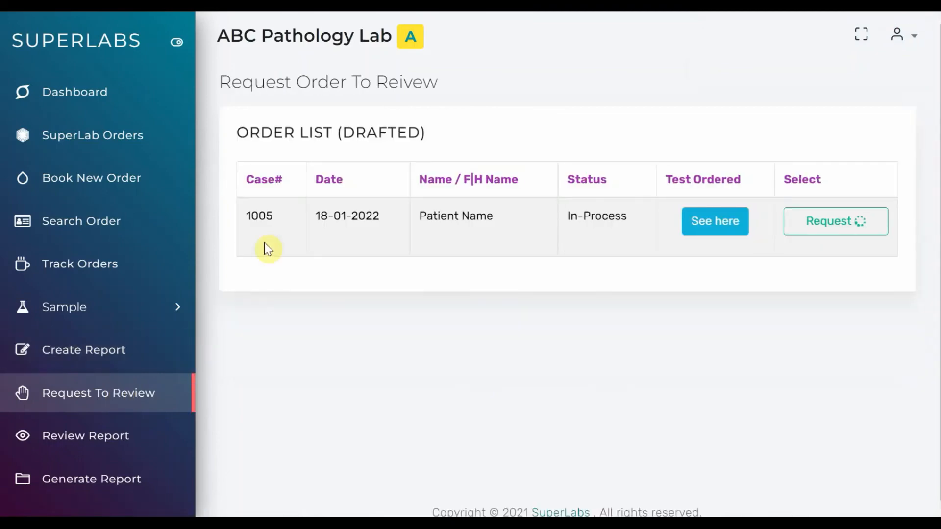
pyautogui.click(720, 226)
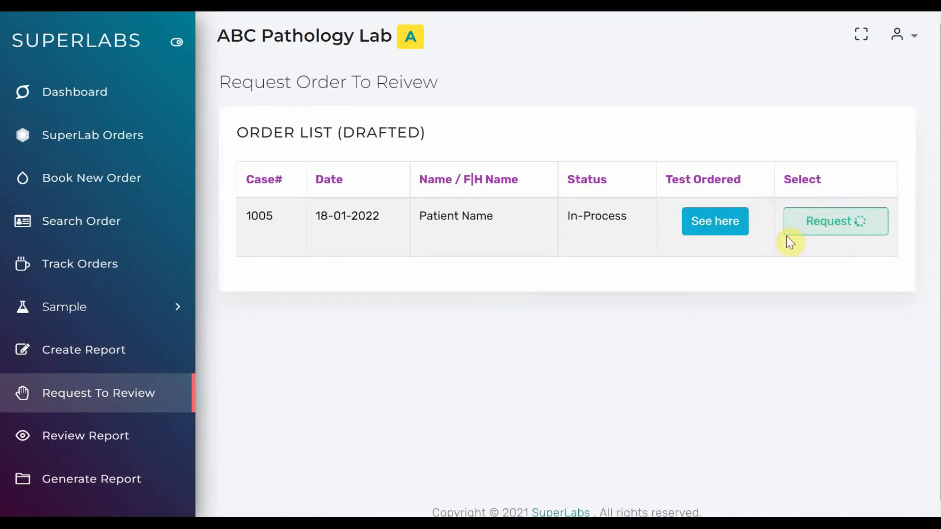
pyautogui.click(803, 237)
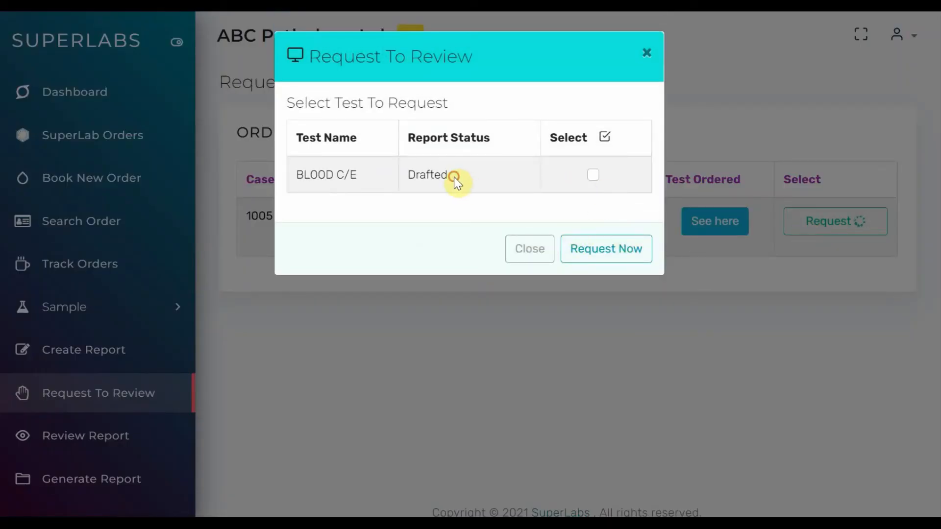
pyautogui.moveTo(454, 177); pyautogui.dragTo(404, 172)
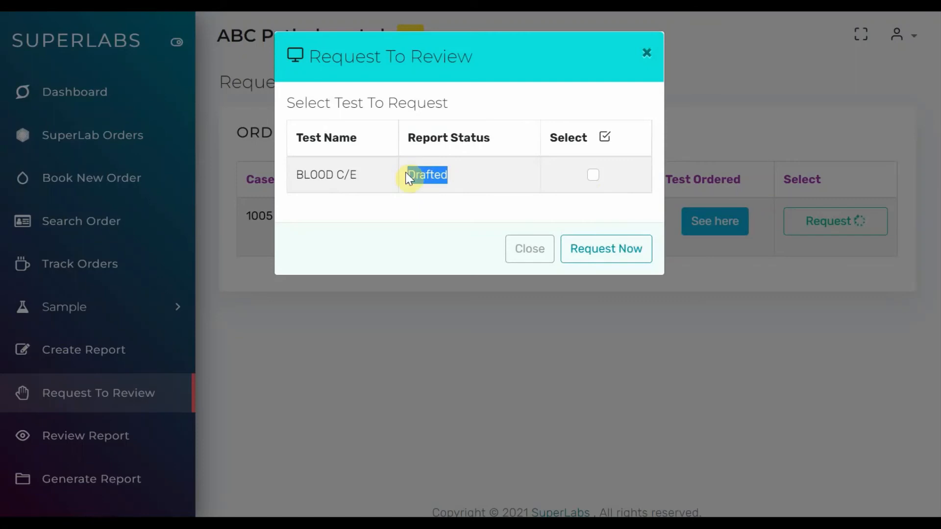
pyautogui.click(594, 175)
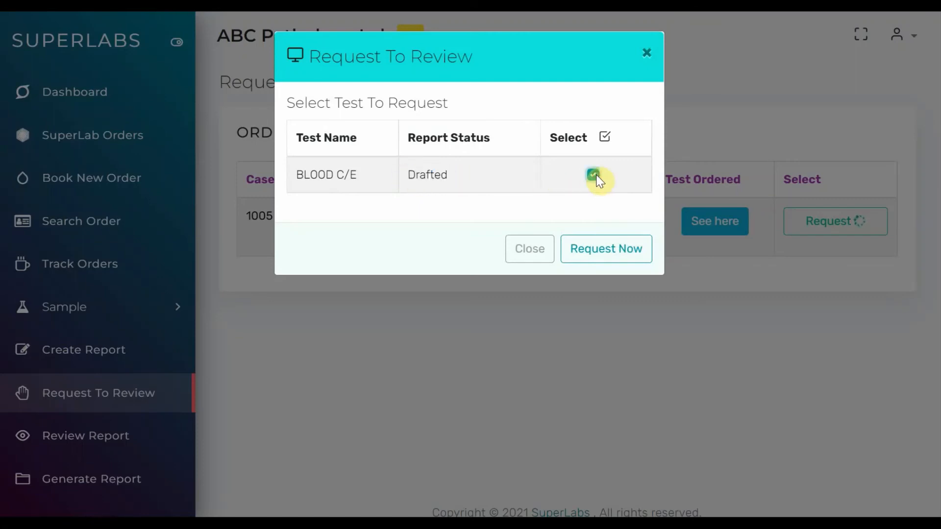
pyautogui.click(592, 261)
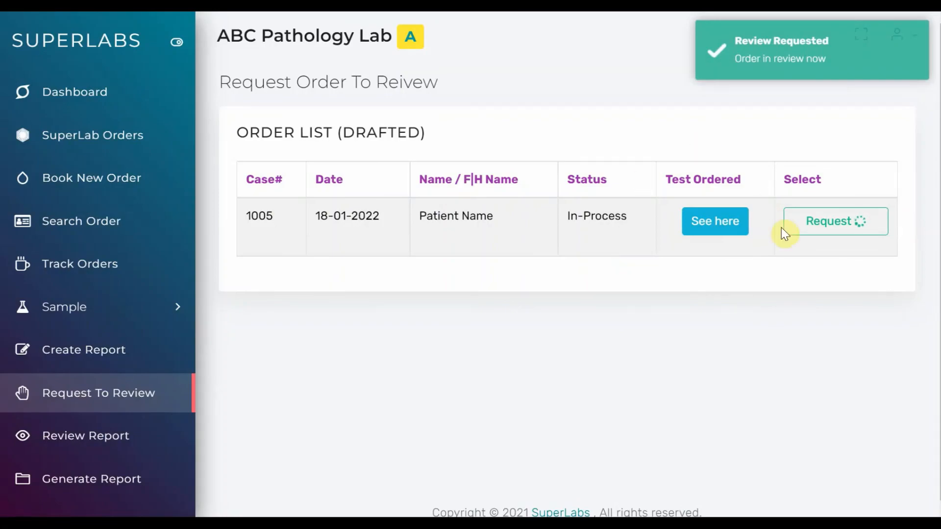
# Reopen the order's review request, check the BLOOD C/E report status and close it
pyautogui.click(815, 221)
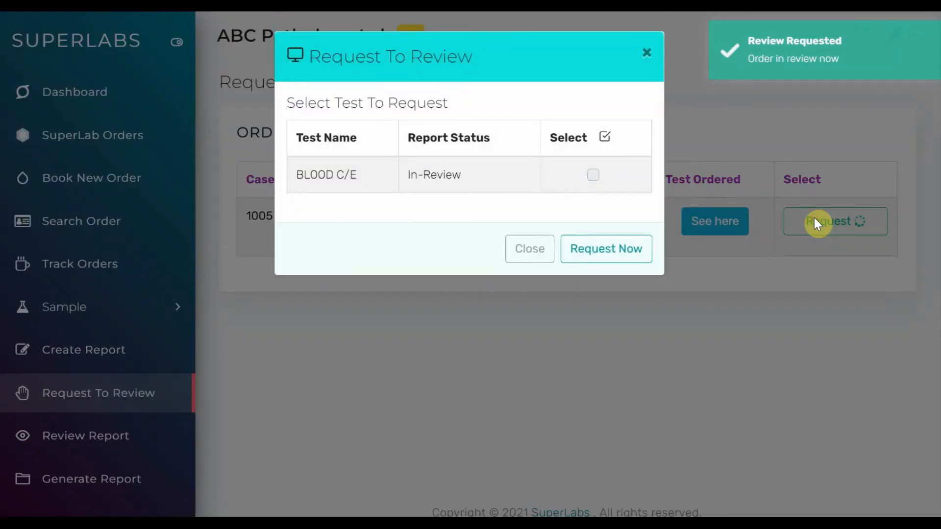
pyautogui.moveTo(478, 172); pyautogui.dragTo(405, 174)
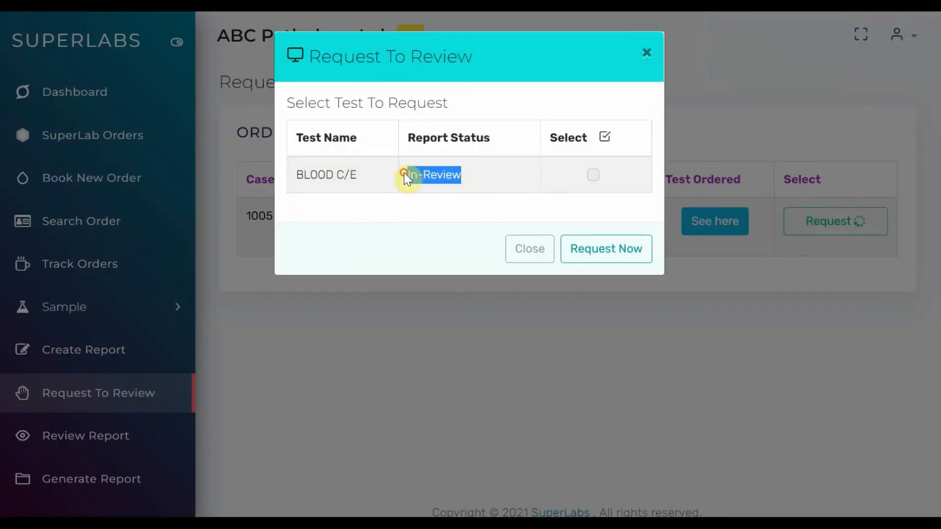
pyautogui.click(590, 181)
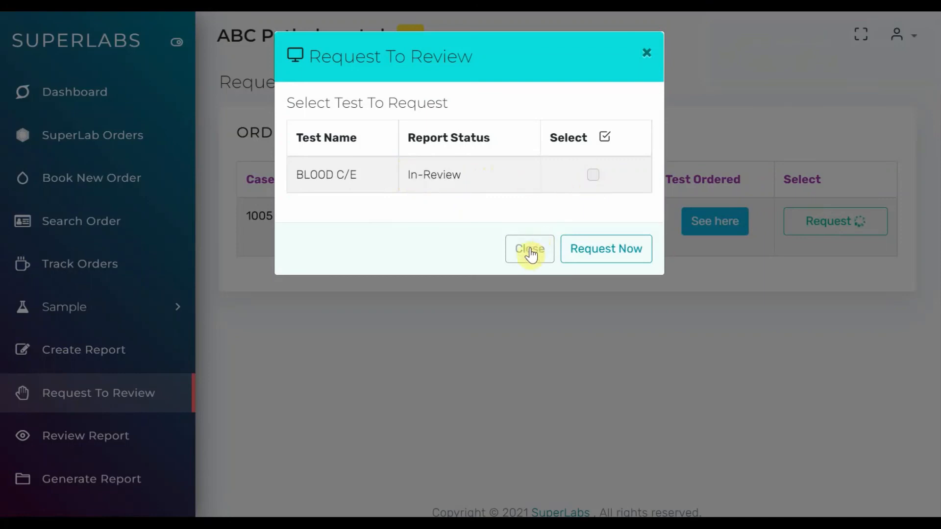
pyautogui.click(529, 250)
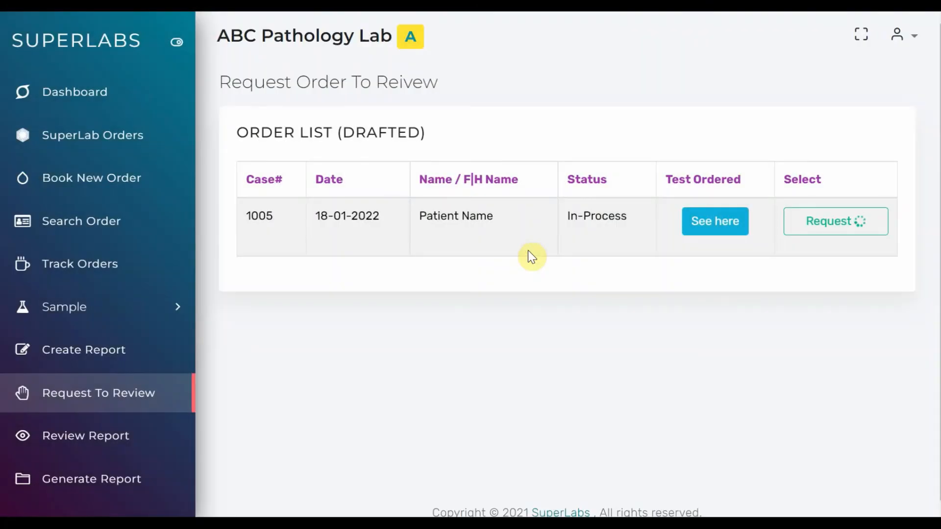
# Open the order's requested report for review and examine its BLOOD C/E results and test remark
pyautogui.click(98, 447)
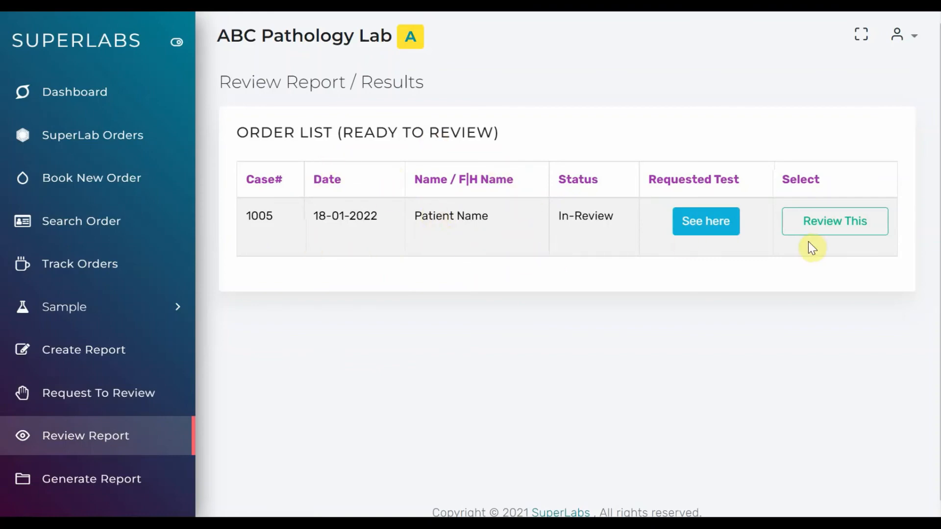
pyautogui.click(691, 221)
pyautogui.click(817, 230)
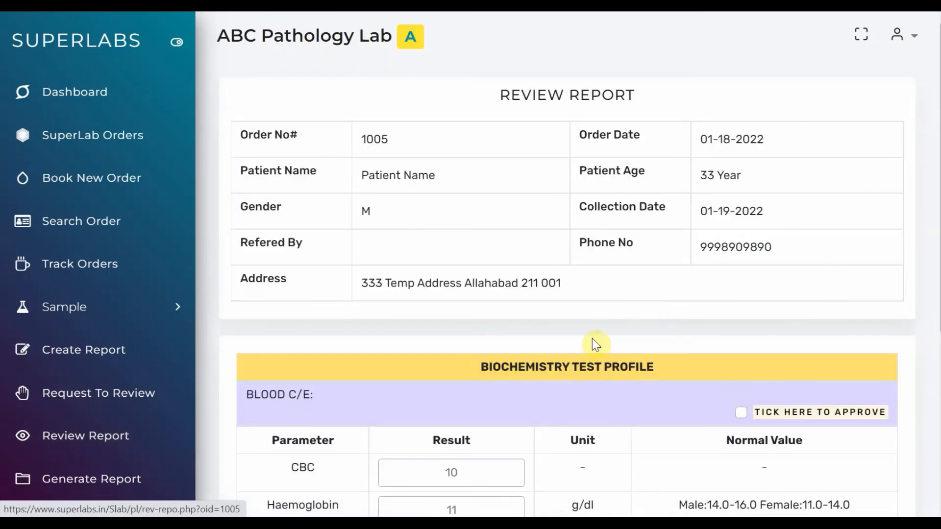
pyautogui.scroll(-1, 588, 343)
pyautogui.scroll(-5, 591, 349)
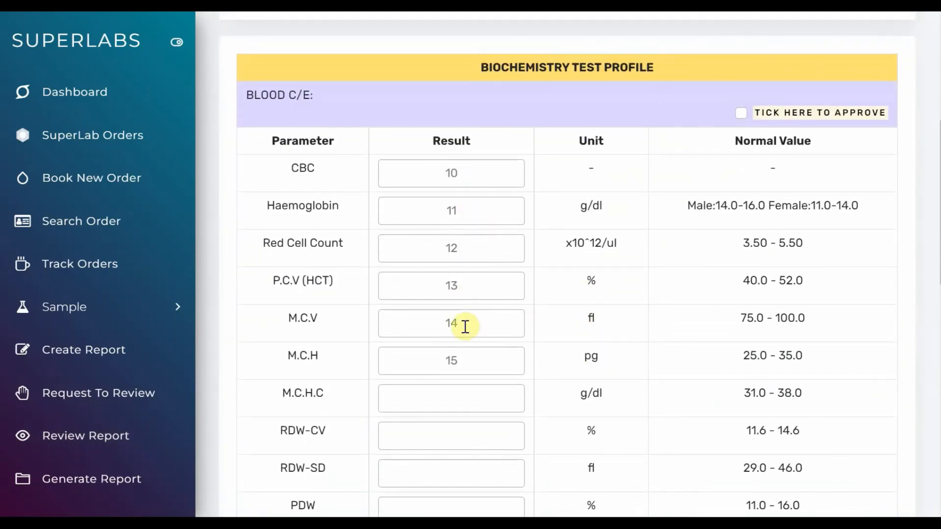
pyautogui.scroll(-13, 464, 330)
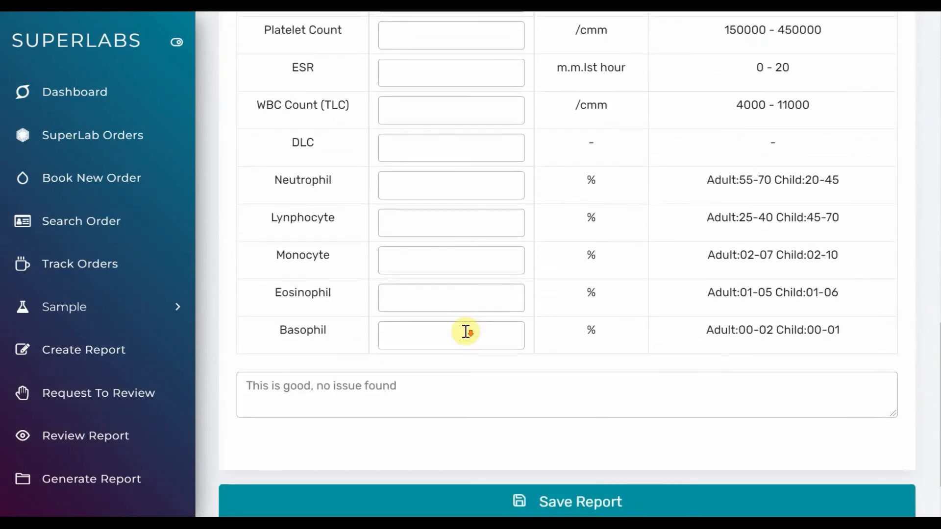
pyautogui.scroll(18, 554, 340)
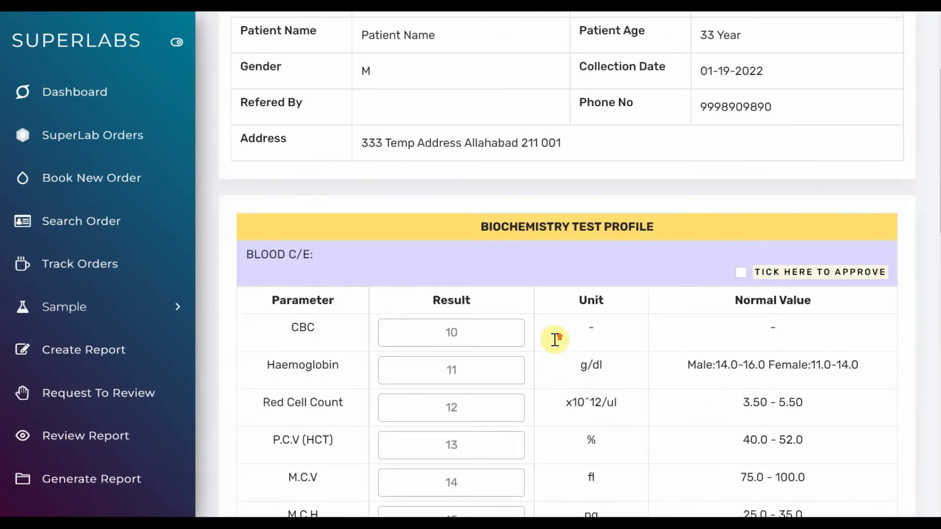
# Approve the BLOOD C/E test in the order's review report and save the report
pyautogui.click(783, 283)
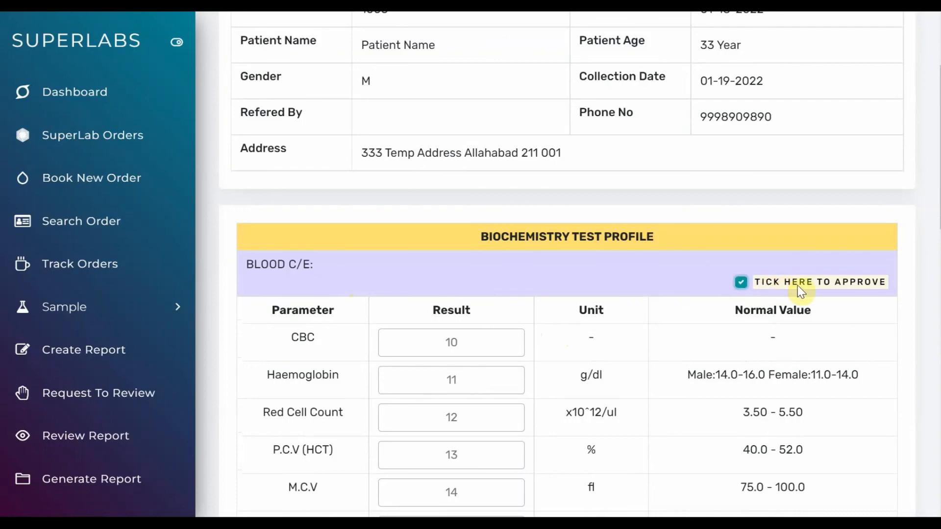
pyautogui.scroll(-10, 625, 379)
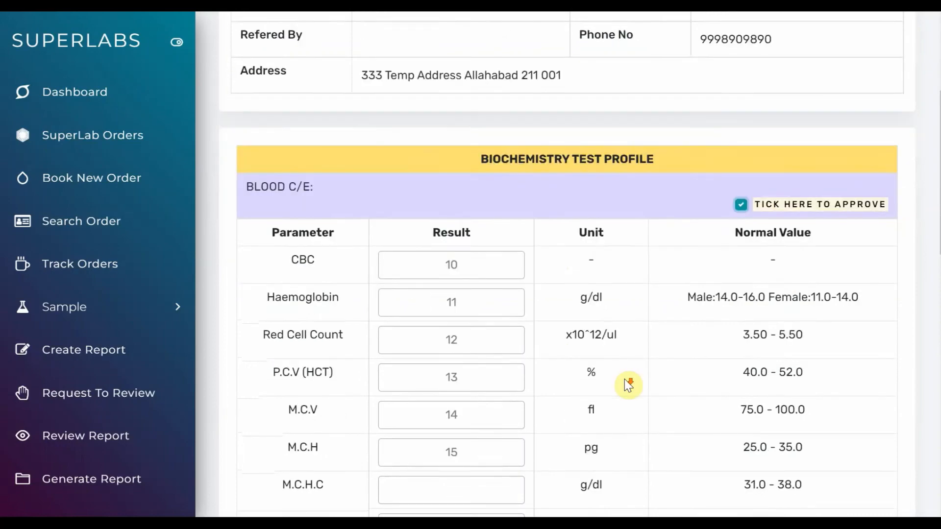
pyautogui.scroll(-1, 625, 379)
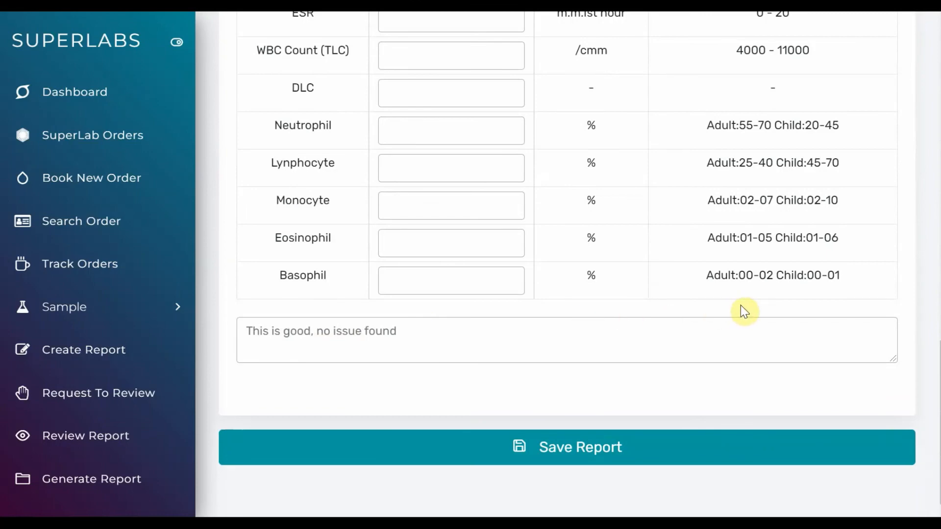
pyautogui.click(585, 452)
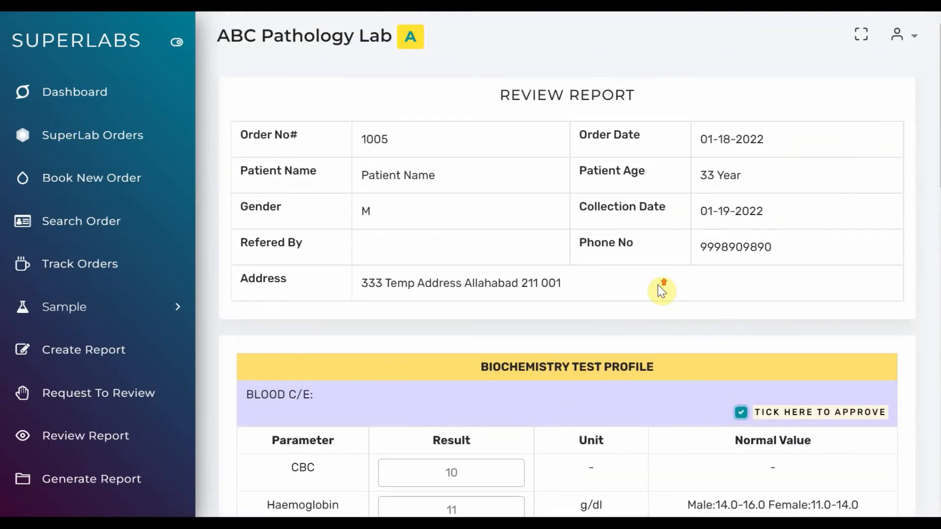
pyautogui.scroll(-17, 608, 275)
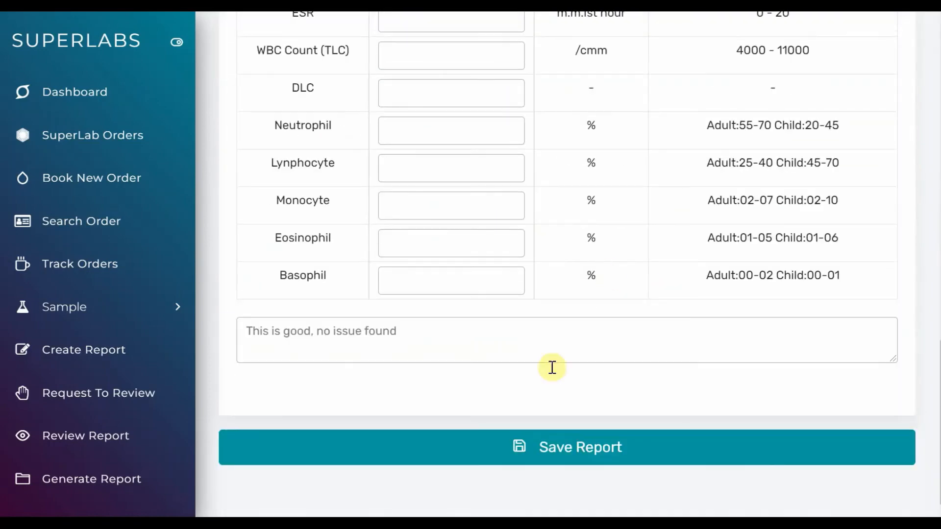
pyautogui.click(554, 447)
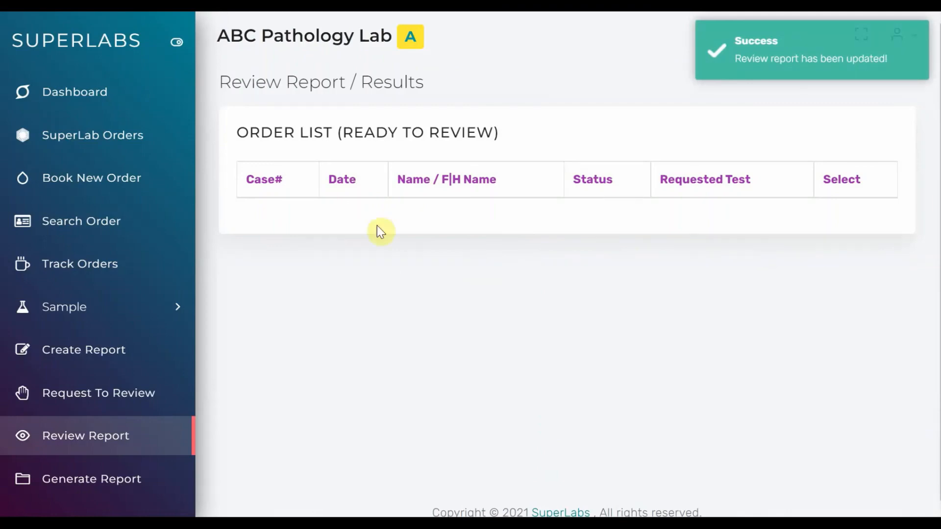
# Look up the order for report generation by its case number and confirm the patient info
pyautogui.click(89, 478)
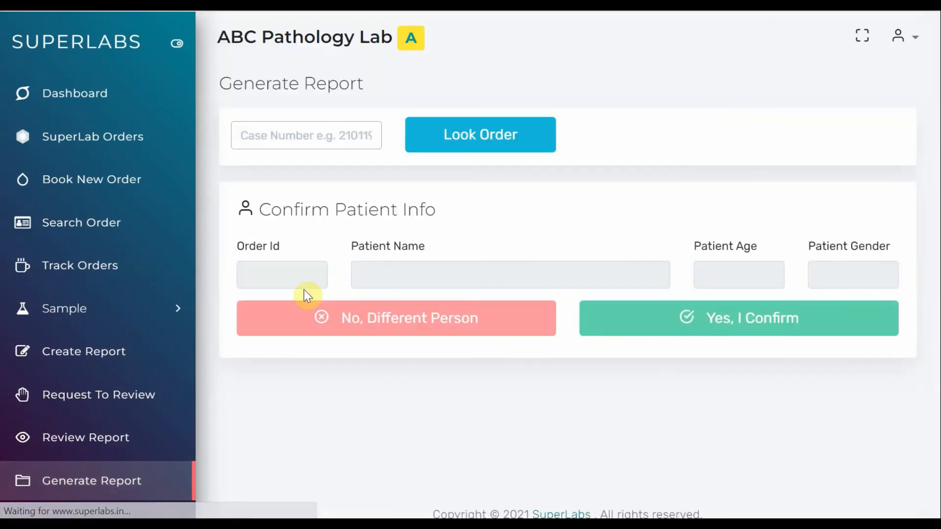
pyautogui.click(296, 137)
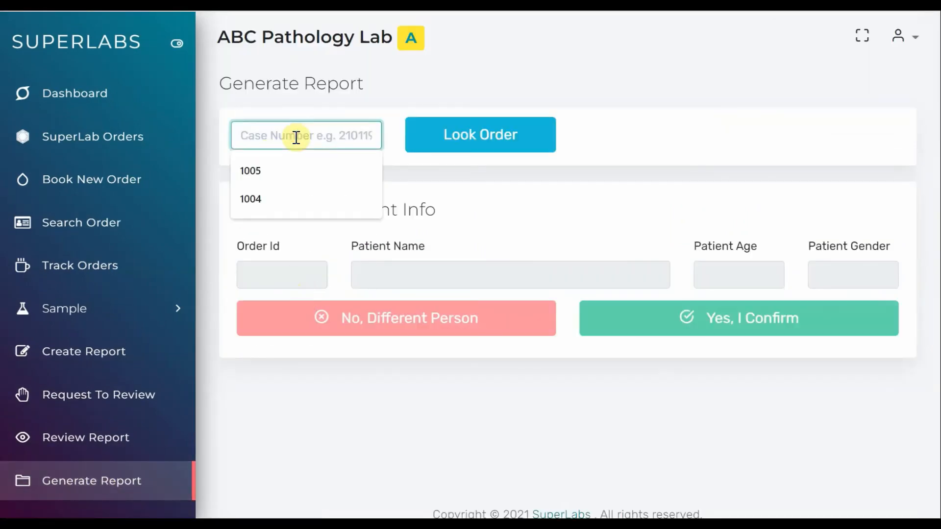
pyautogui.write('1005')
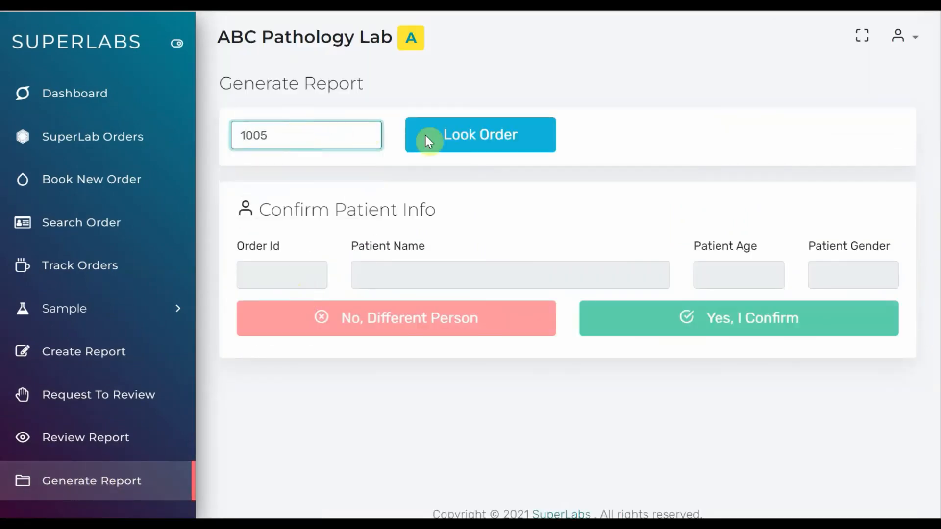
pyautogui.click(454, 143)
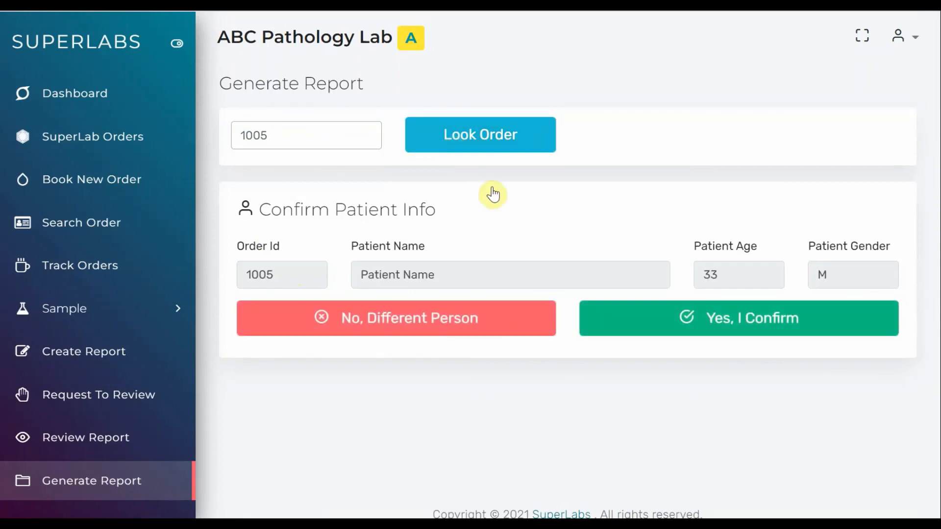
pyautogui.click(650, 319)
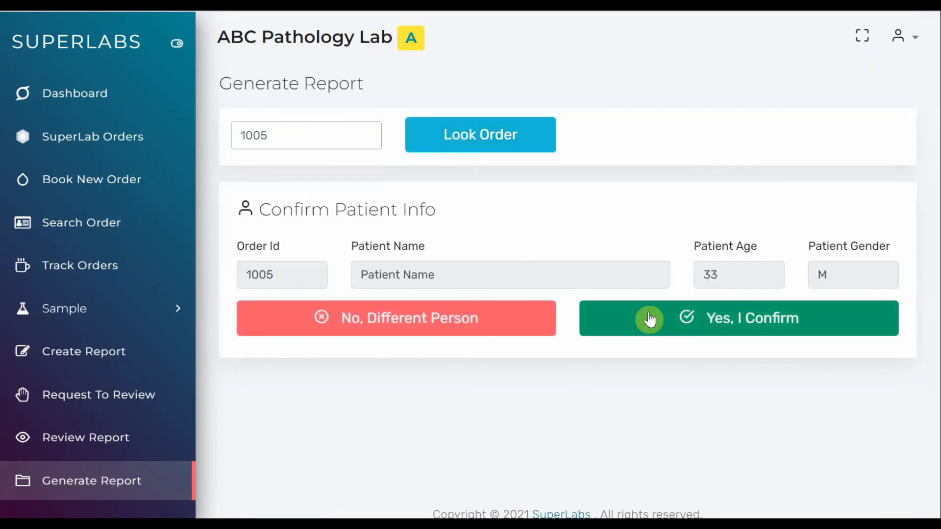
# Mark the BLOOD C/E test as ready to create, generate its report and check the results and observation
pyautogui.scroll(-4, 650, 320)
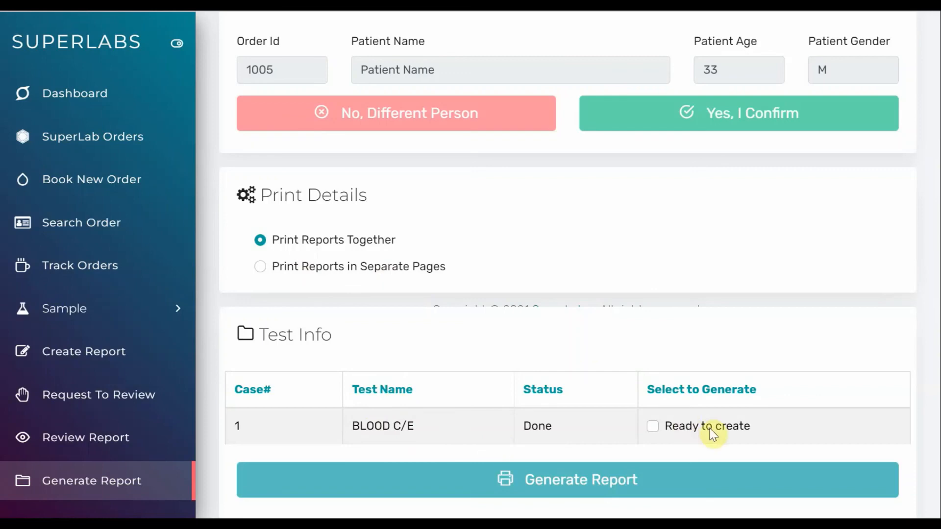
pyautogui.click(689, 431)
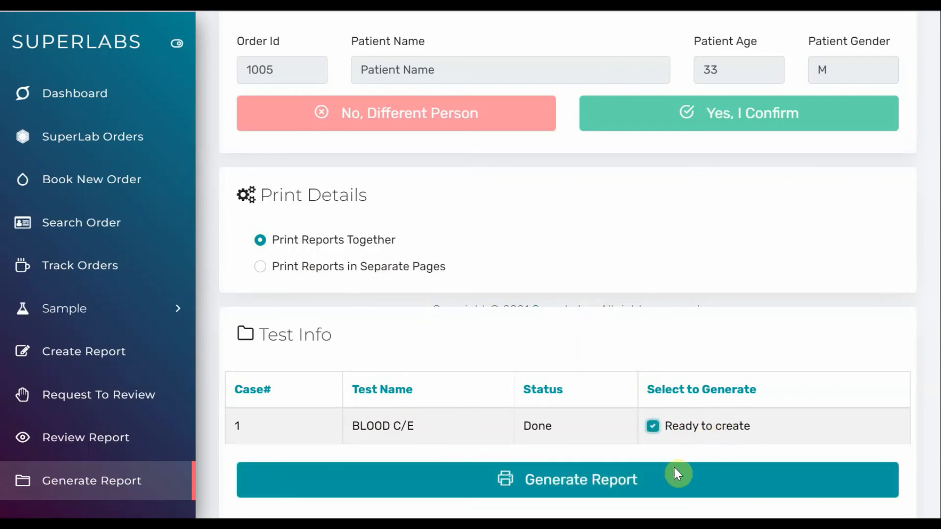
pyautogui.click(580, 487)
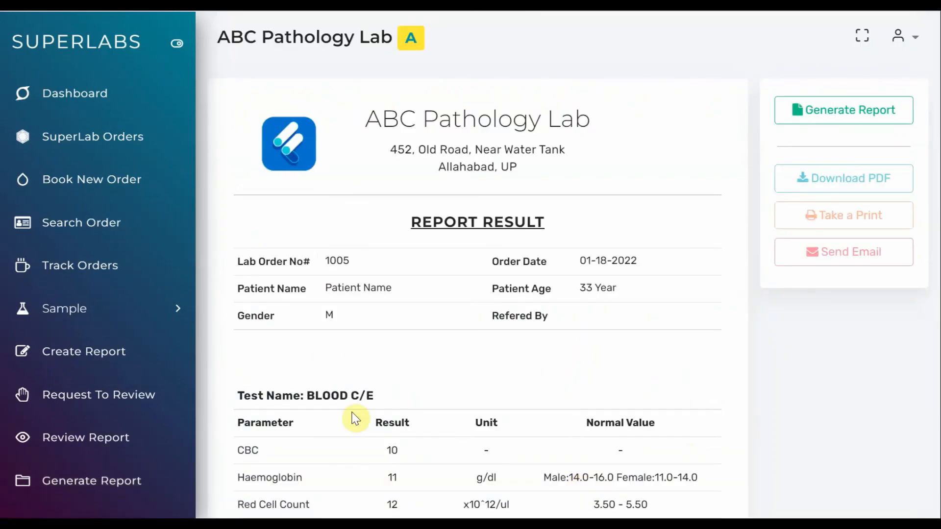
pyautogui.scroll(-4, 485, 385)
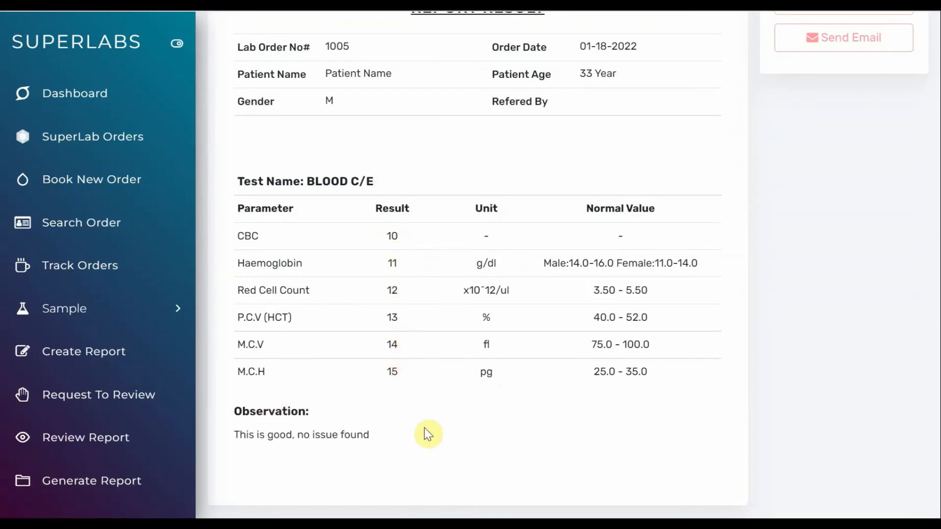
pyautogui.scroll(4, 475, 401)
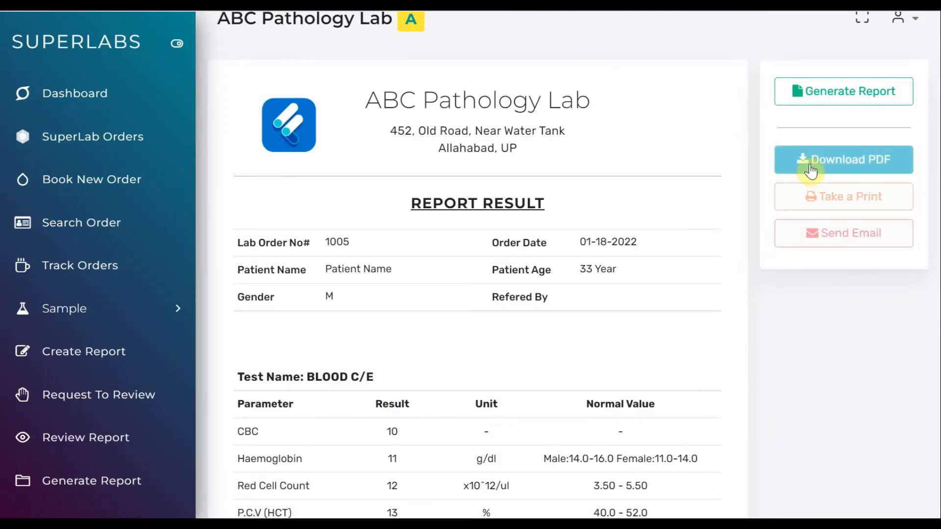
# Generate the BLOOD C/E report's PDF, and download and open the file to check it
pyautogui.click(826, 98)
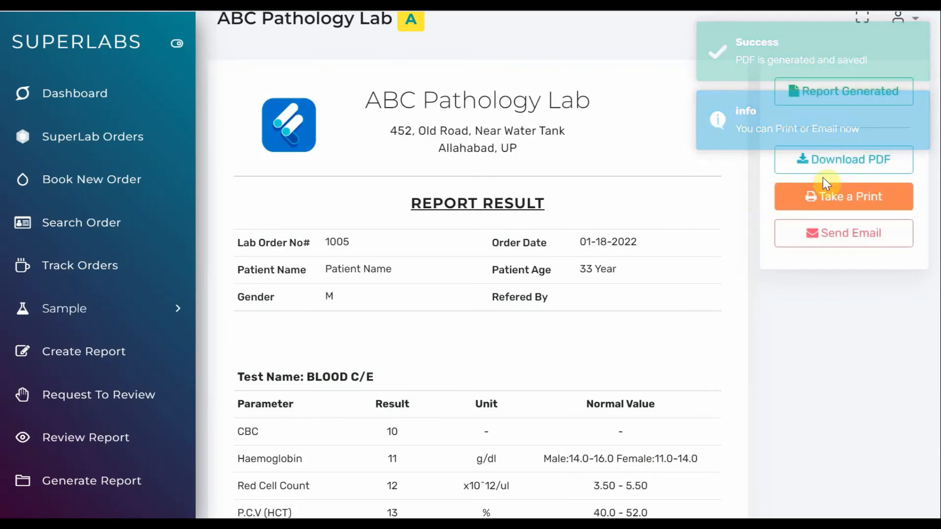
pyautogui.click(839, 175)
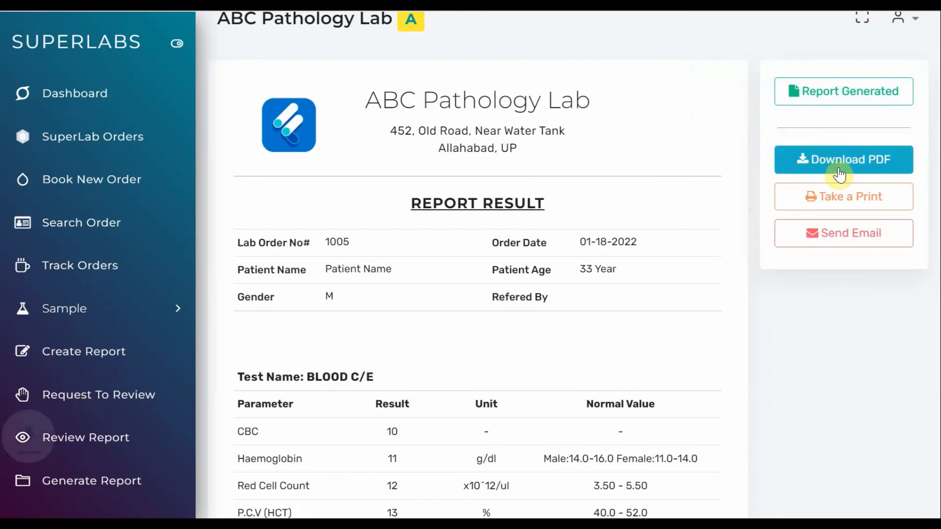
pyautogui.click(64, 498)
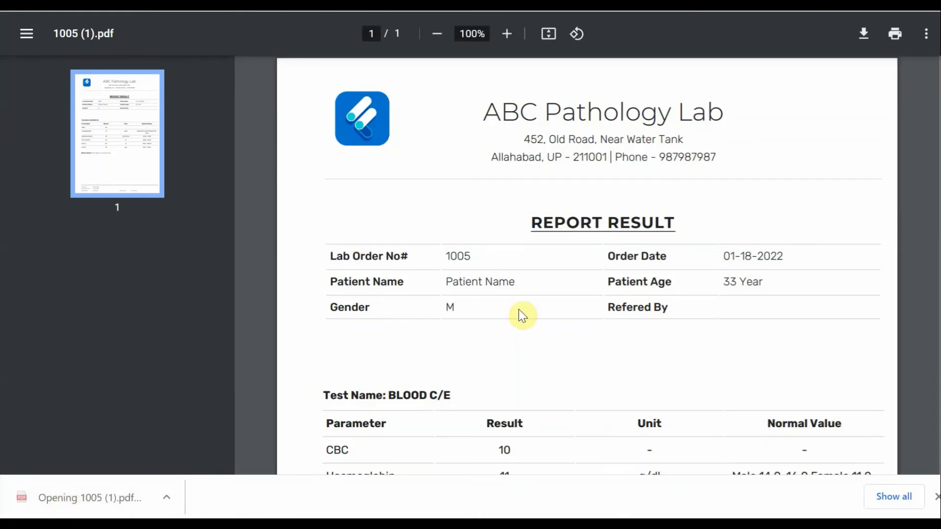
pyautogui.scroll(-10, 518, 310)
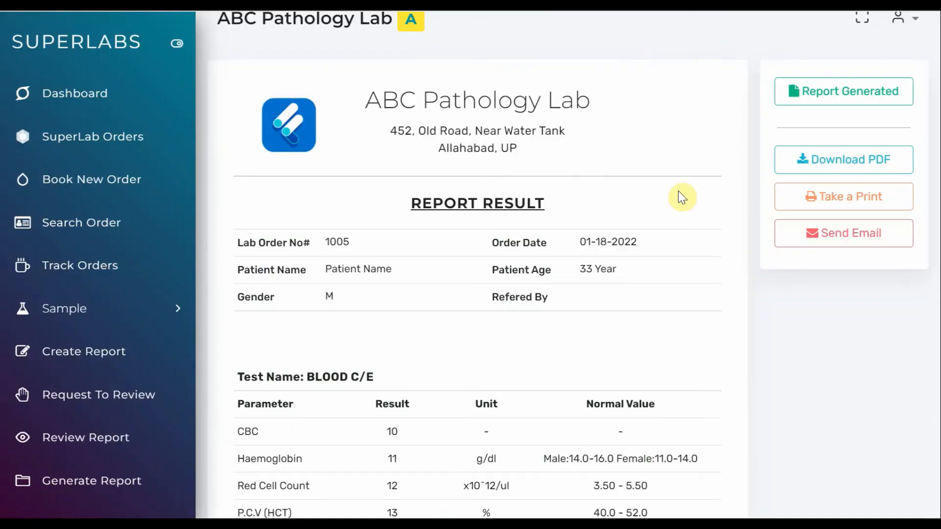
# Preview the report's printout, cancel printing and send the report to the patient by email
pyautogui.click(812, 196)
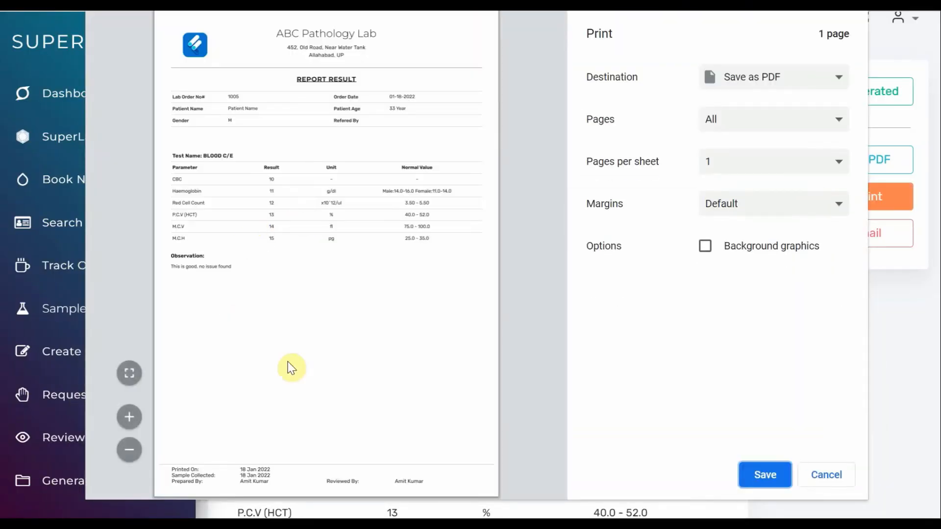
pyautogui.click(827, 478)
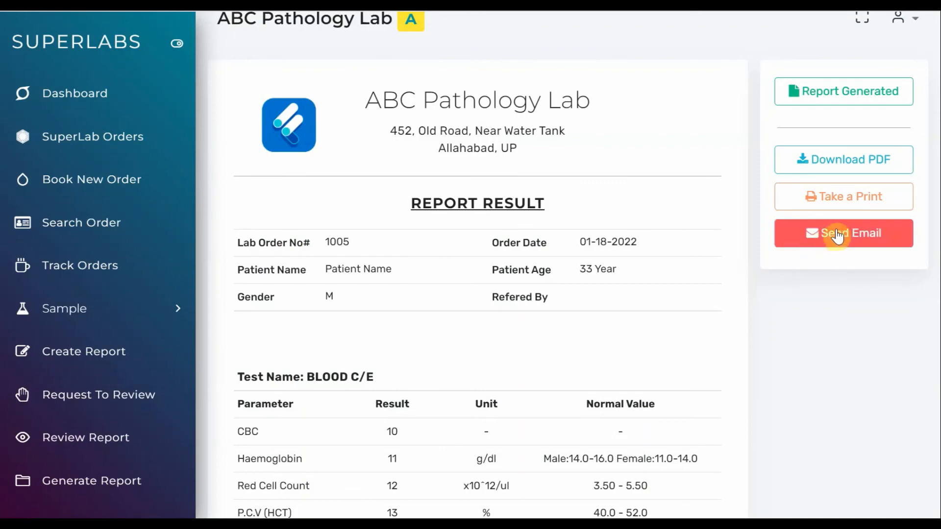
pyautogui.click(842, 233)
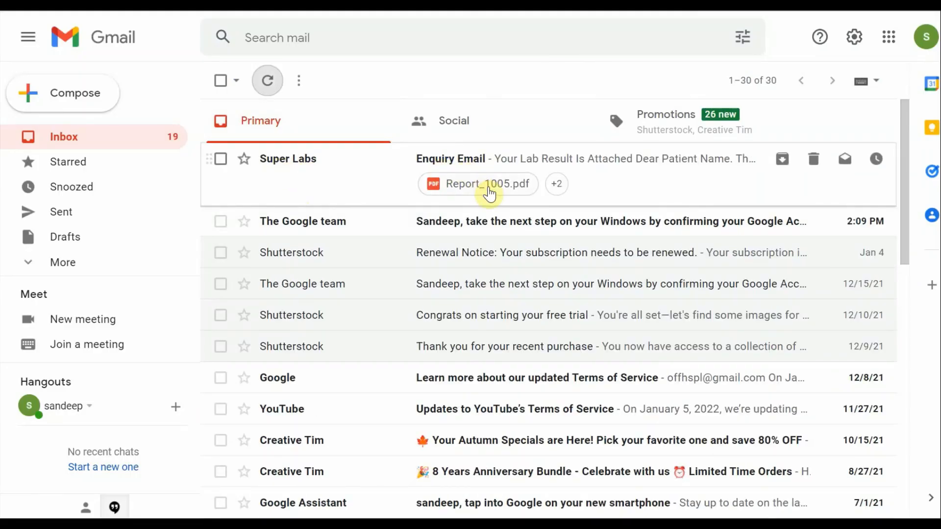
# In Gmail, open the Enquiry Email from Super Labs and examine its message and attached PDF report
pyautogui.click(515, 160)
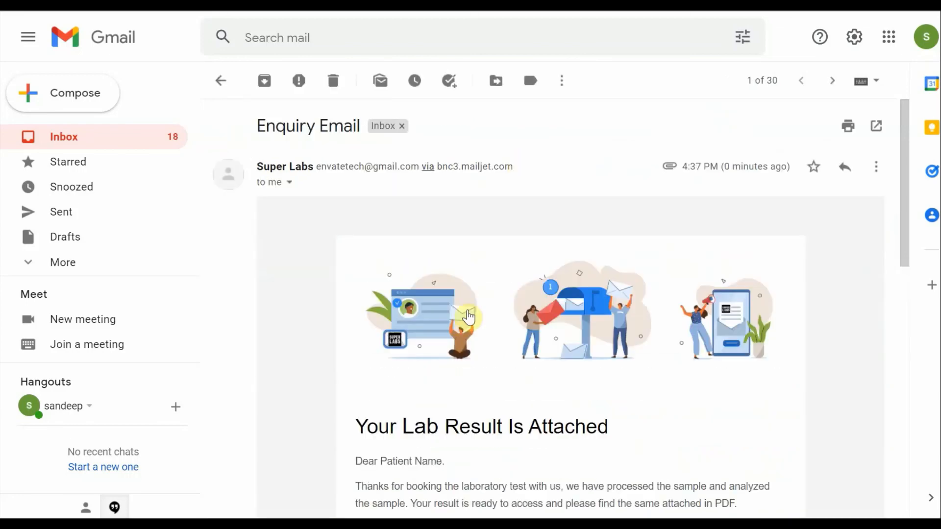
pyautogui.scroll(-4, 471, 316)
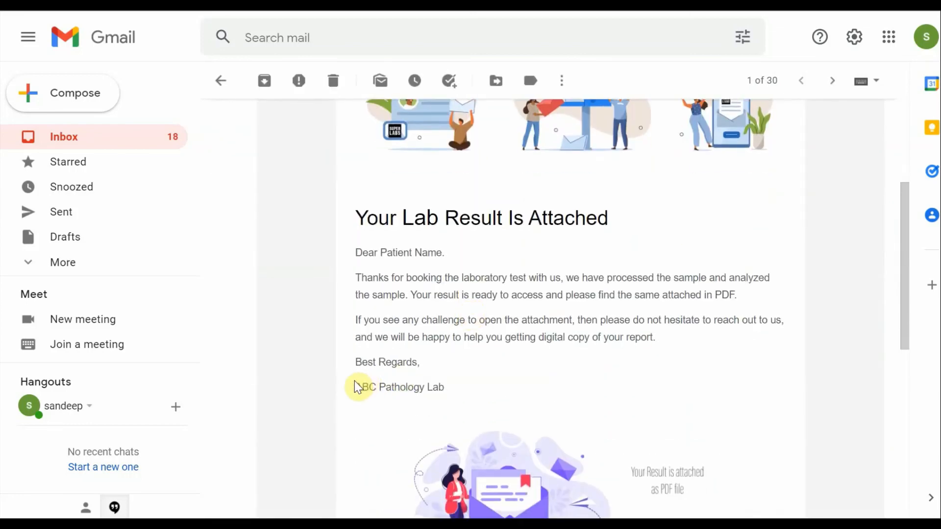
pyautogui.moveTo(355, 387); pyautogui.dragTo(438, 387)
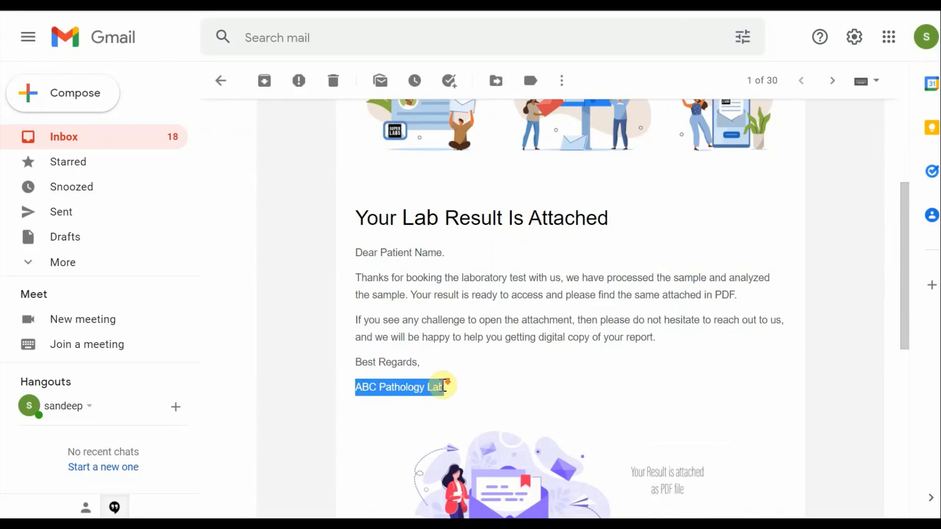
pyautogui.scroll(-8, 444, 387)
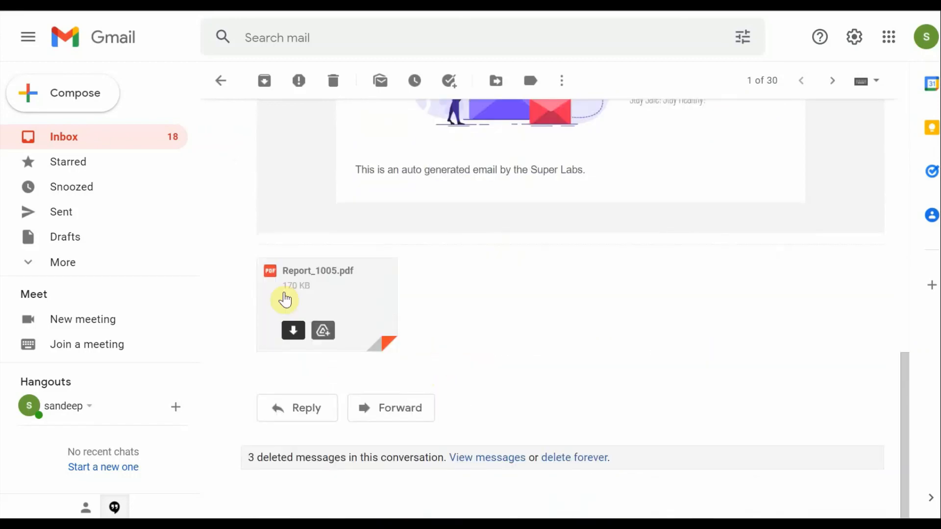
pyautogui.click(330, 284)
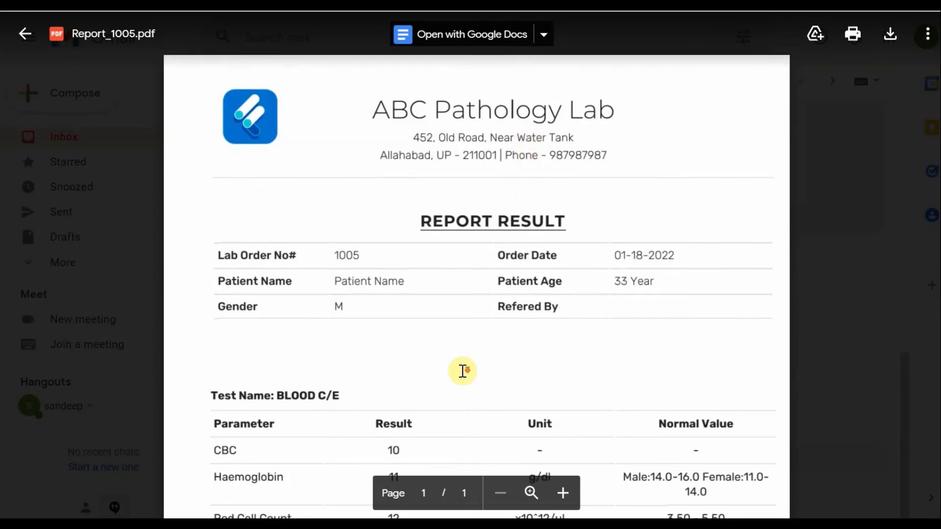
pyautogui.scroll(-6, 463, 371)
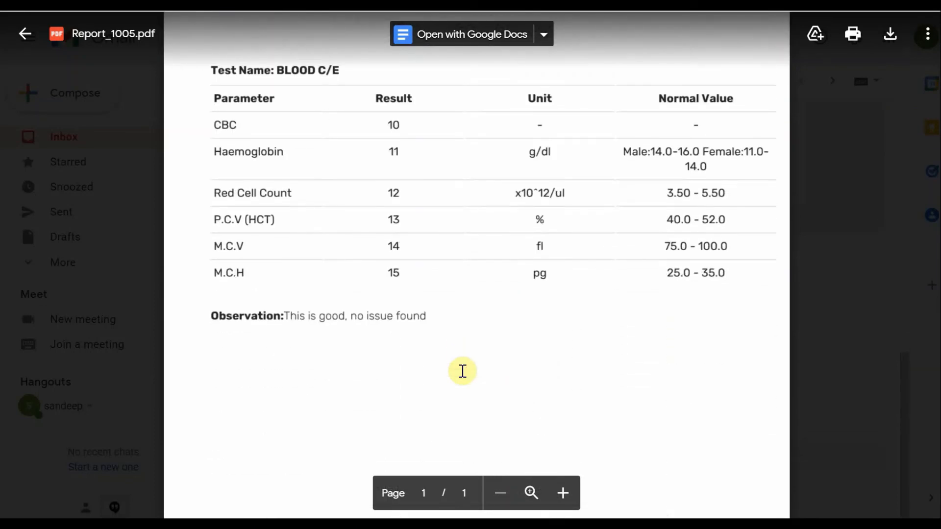
pyautogui.click(29, 37)
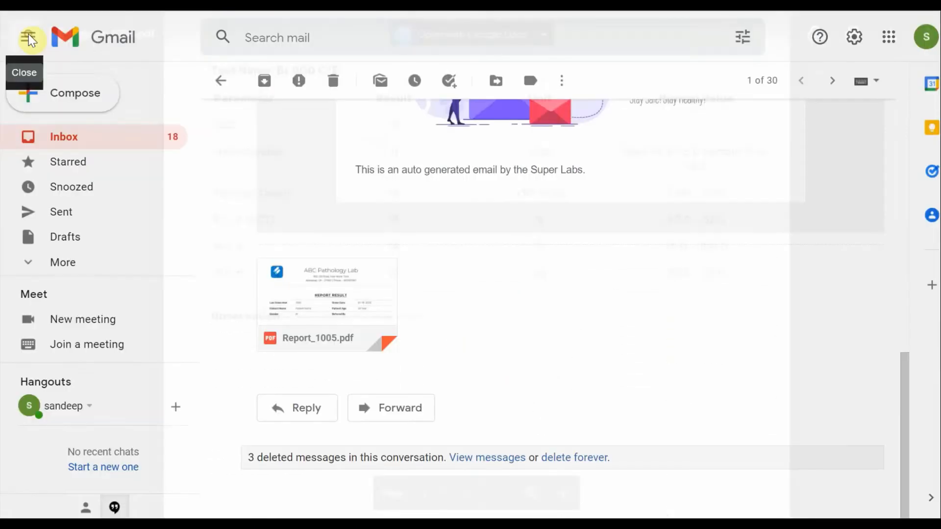
# Return to the inbox and delete the Enquiry Email conversation from Super Labs
pyautogui.click(220, 81)
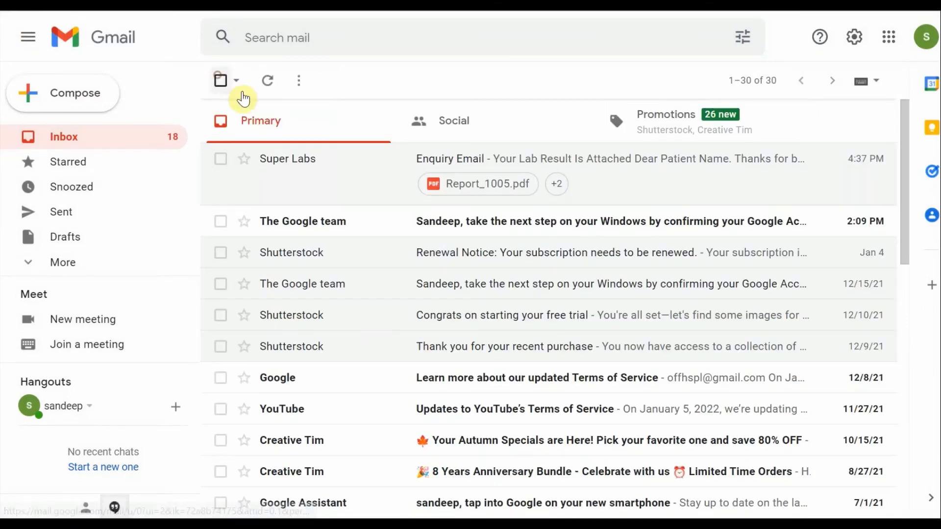
pyautogui.click(220, 159)
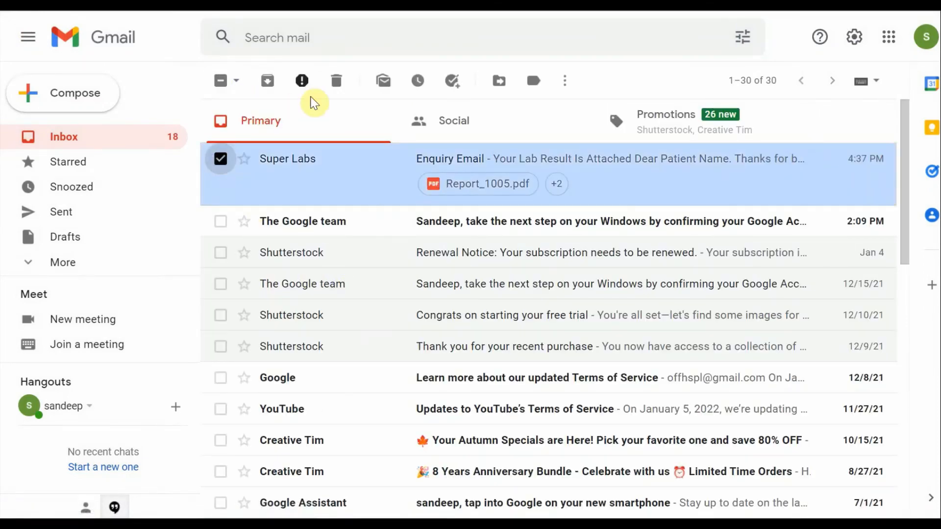
pyautogui.click(336, 80)
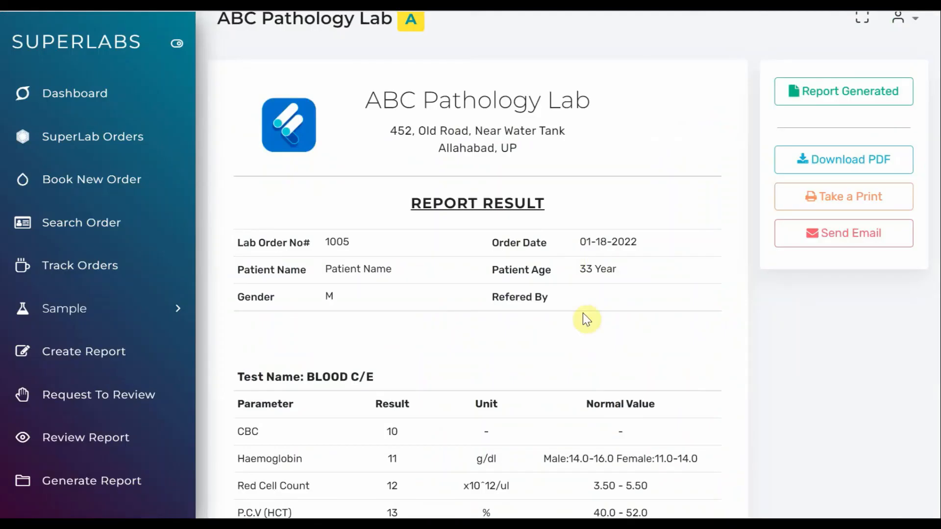
# Email the report again from Super Labs and refresh the Gmail inbox
pyautogui.click(846, 243)
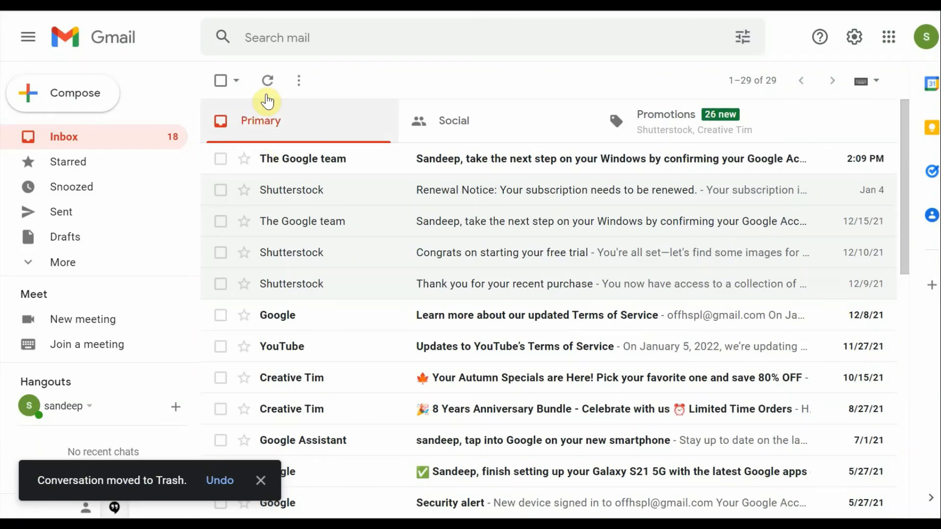
pyautogui.click(267, 89)
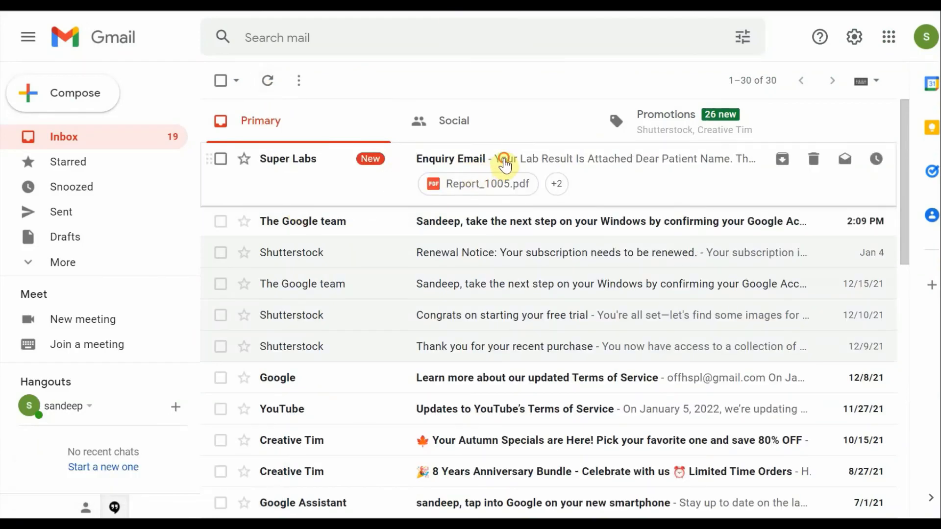
# Open the new Enquiry Email from Super Labs and examine its message and attached PDF report
pyautogui.click(505, 161)
pyautogui.scroll(-9, 399, 420)
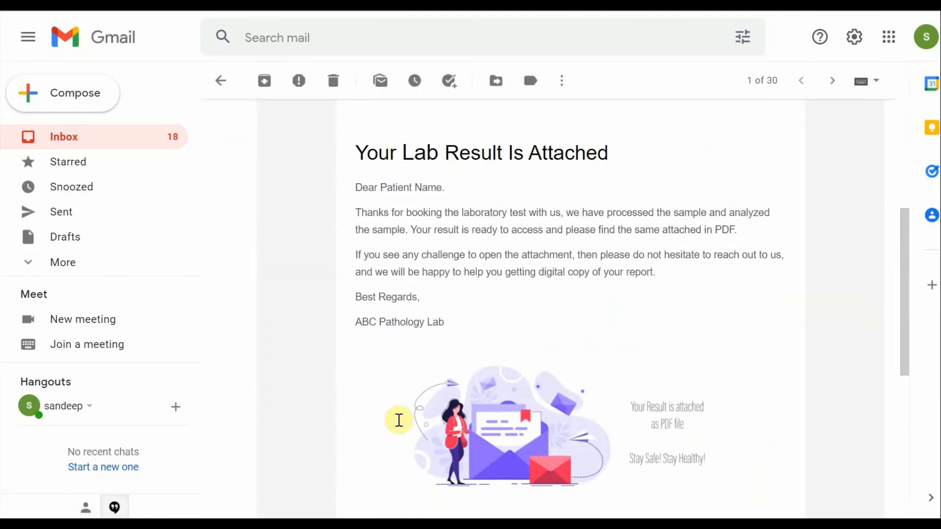
pyautogui.scroll(-3, 399, 426)
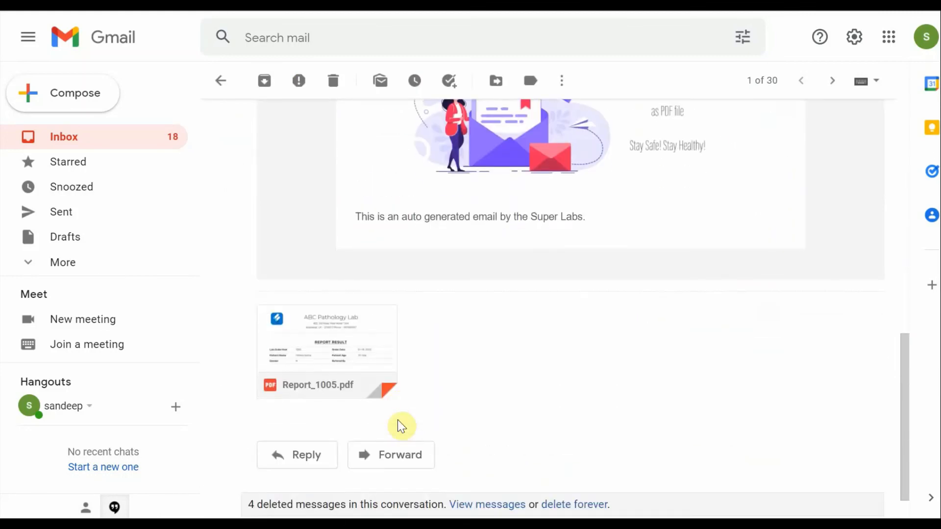
pyautogui.moveTo(349, 343)
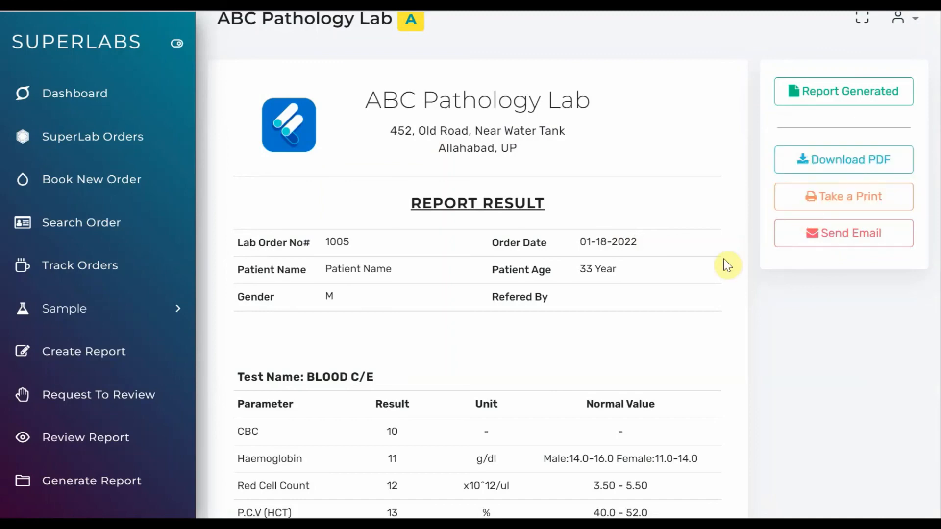
# In Super Labs, look up the order by its case number for report generation, confirm the patient and check the BLOOD C/E test's status
pyautogui.scroll(-4, 728, 265)
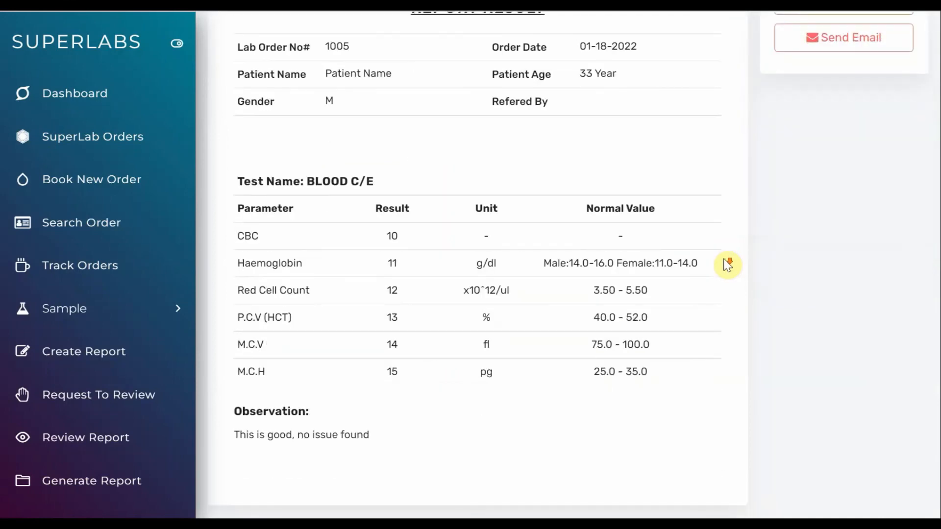
pyautogui.click(118, 483)
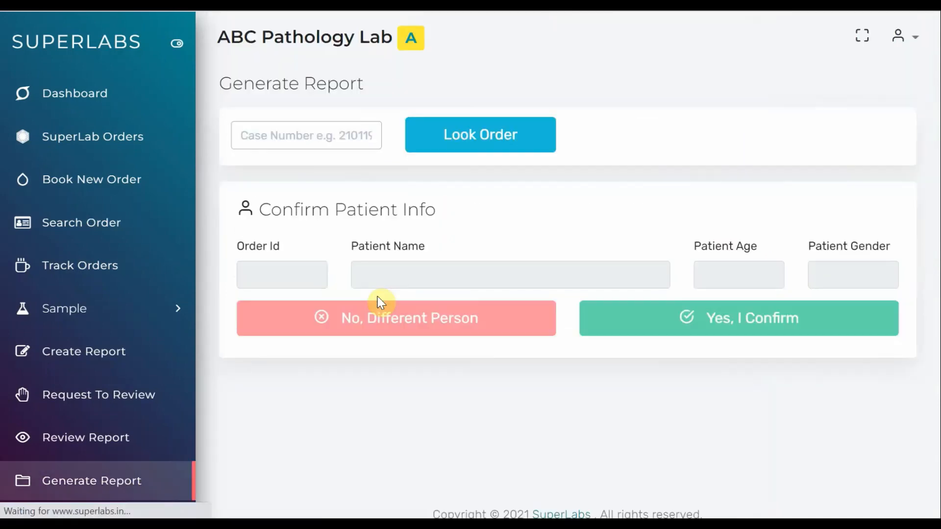
pyautogui.click(351, 137)
pyautogui.write('1005')
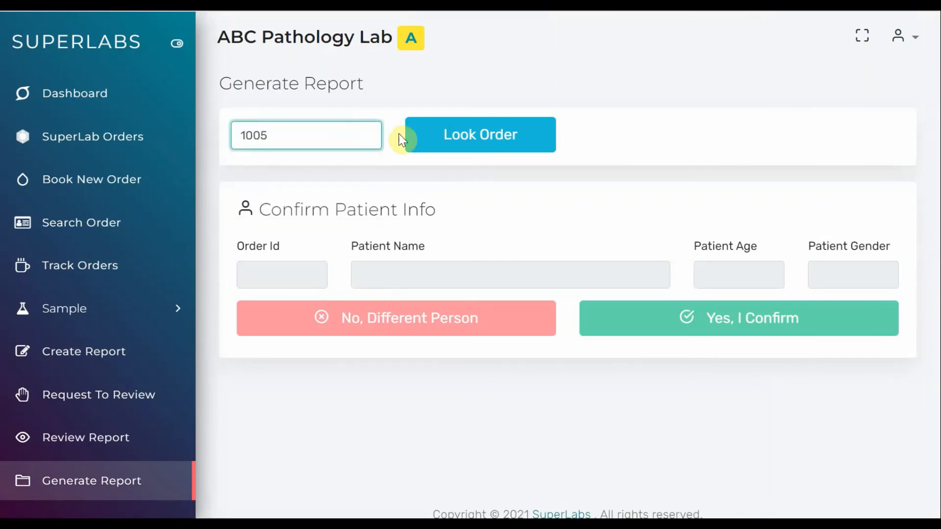
pyautogui.click(457, 141)
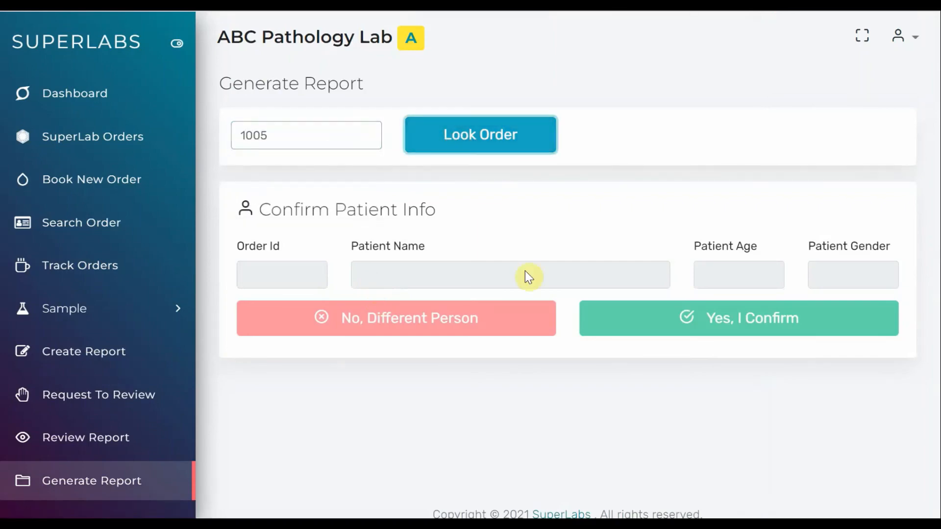
pyautogui.click(631, 335)
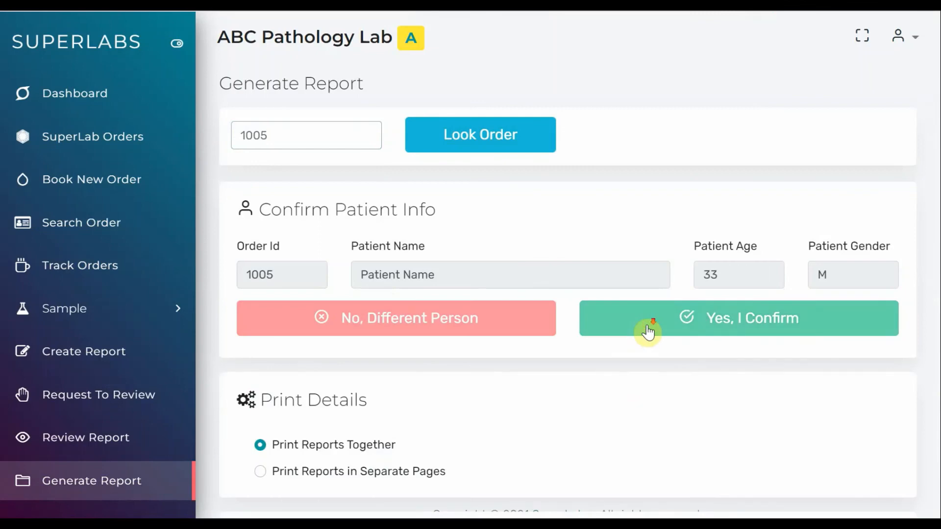
pyautogui.scroll(-4, 646, 331)
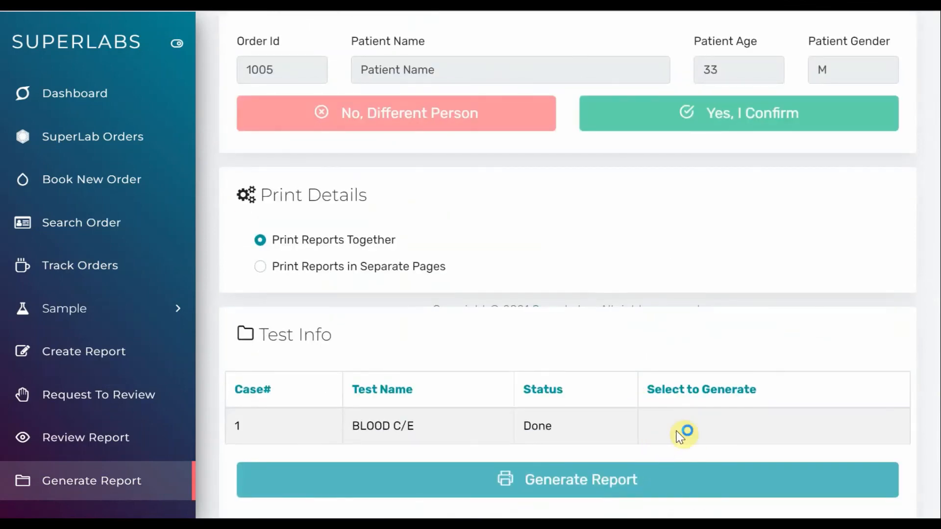
pyautogui.moveTo(561, 431); pyautogui.dragTo(522, 431)
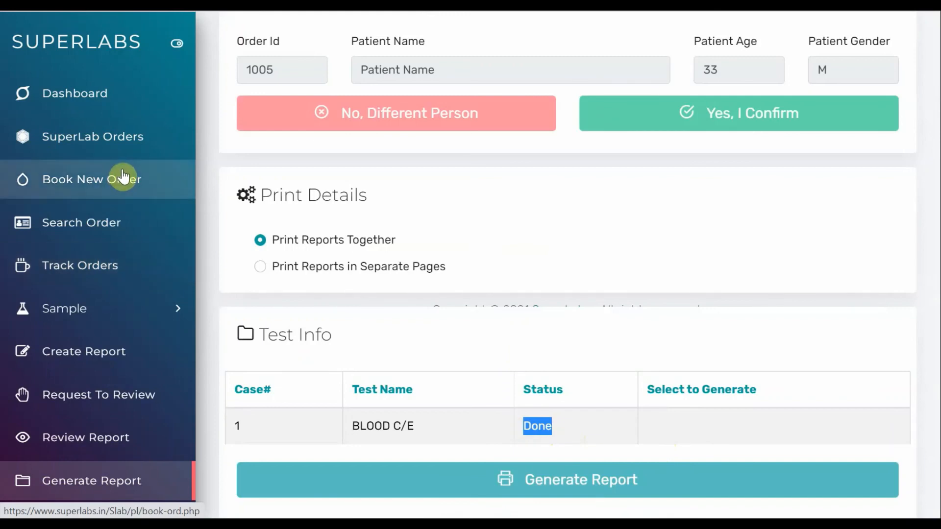
# Open the order search list and check the status of the patient's order
pyautogui.click(137, 185)
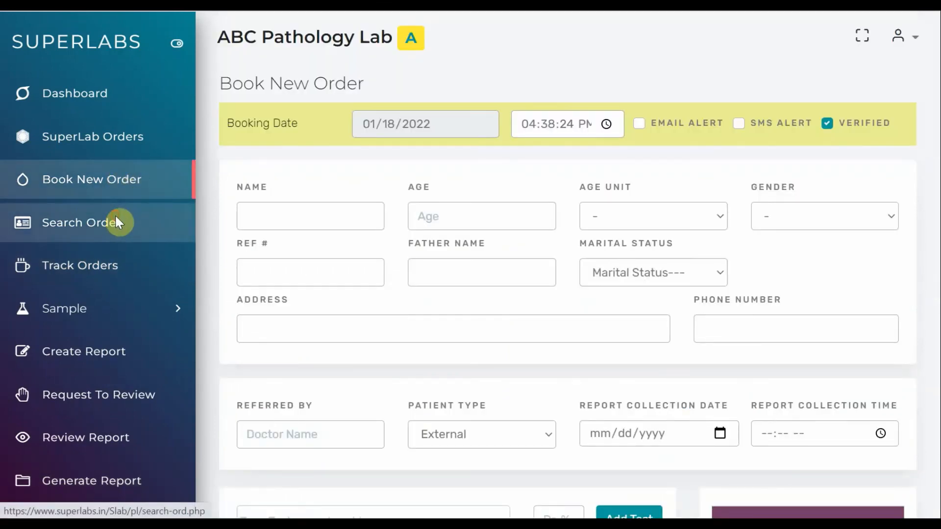
pyautogui.click(116, 221)
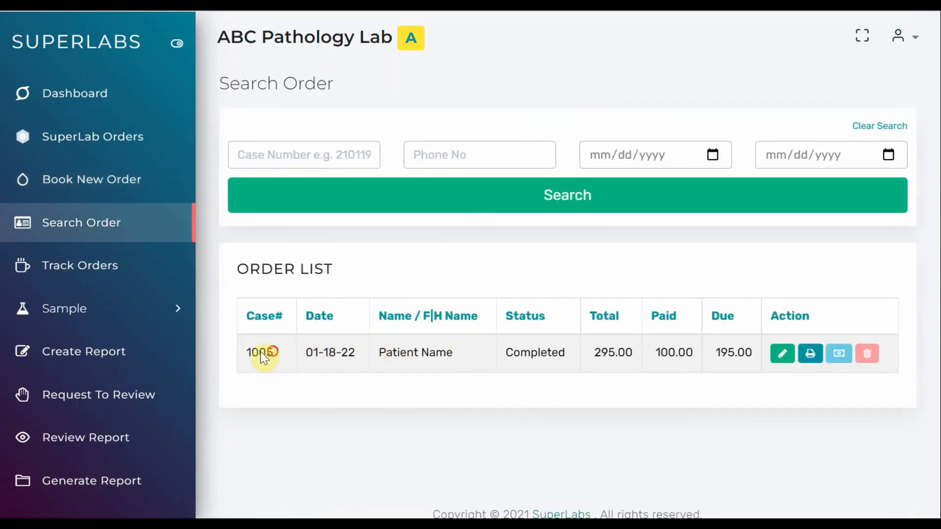
pyautogui.moveTo(502, 352); pyautogui.dragTo(571, 360)
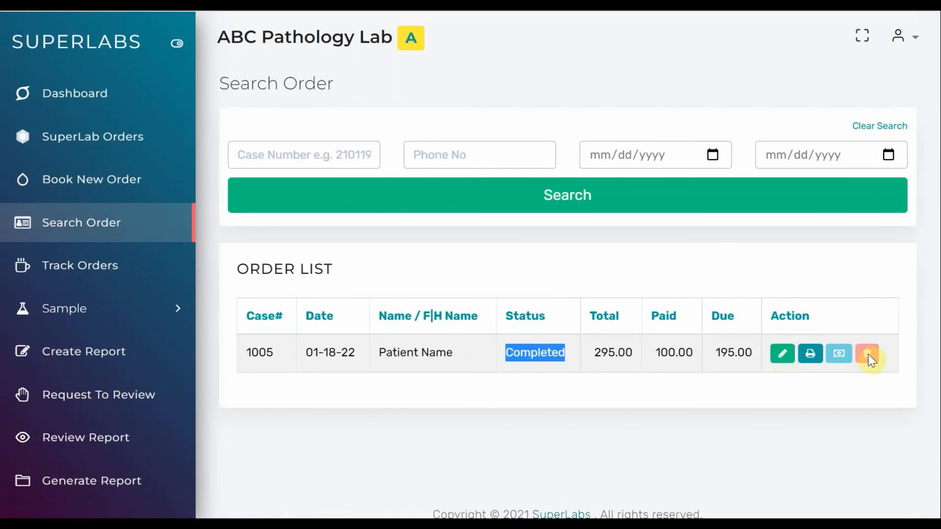
# Open the dashboard and examine today's booking amount, the daily and monthly sales, the order counts and the lab name
pyautogui.click(95, 107)
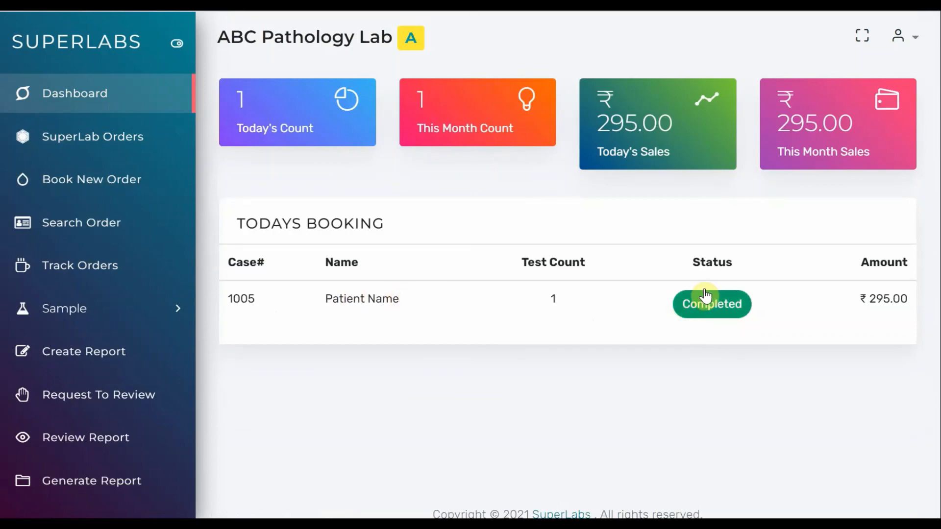
pyautogui.moveTo(873, 296); pyautogui.dragTo(895, 298)
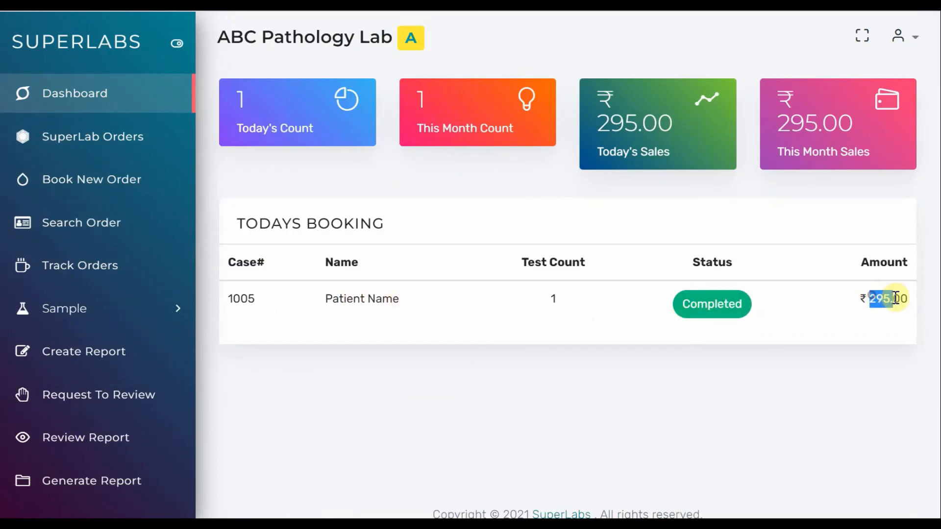
pyautogui.moveTo(777, 123); pyautogui.dragTo(850, 126)
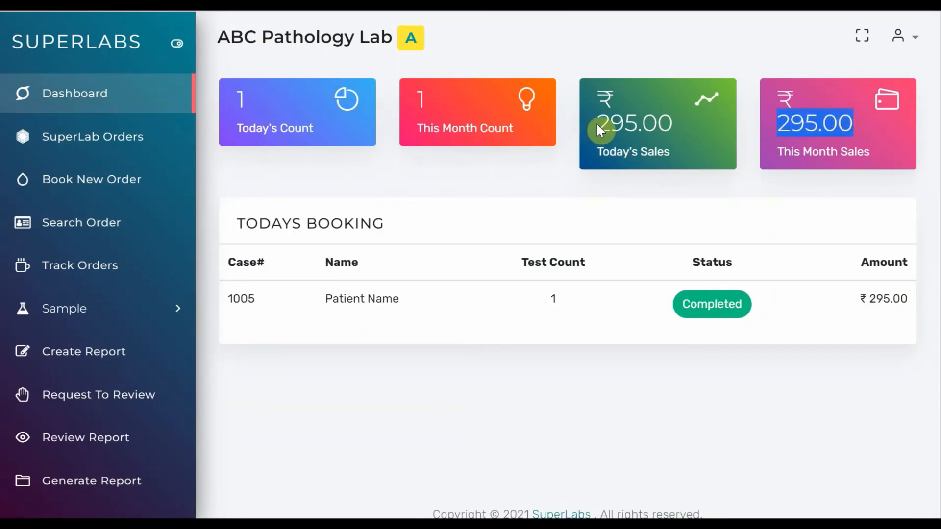
pyautogui.moveTo(597, 127); pyautogui.dragTo(658, 125)
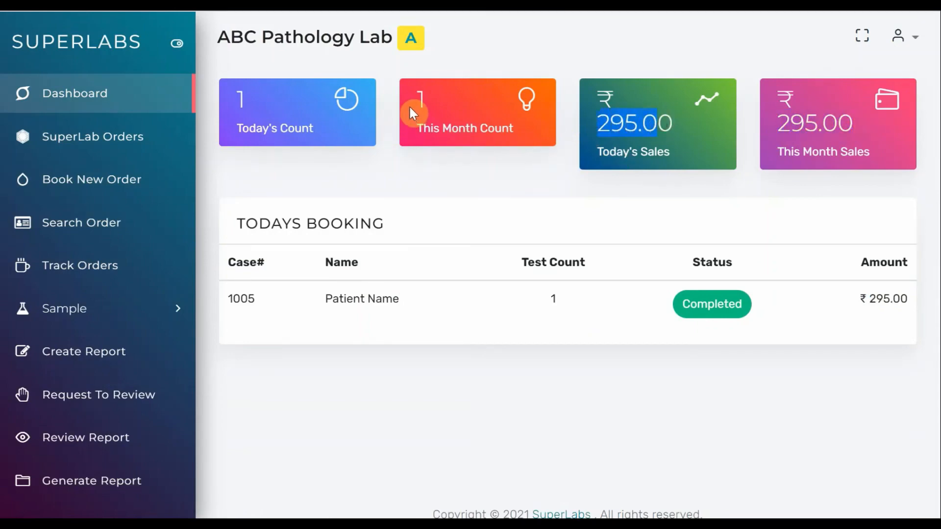
pyautogui.moveTo(416, 107); pyautogui.dragTo(430, 105)
pyautogui.moveTo(238, 100); pyautogui.dragTo(241, 100)
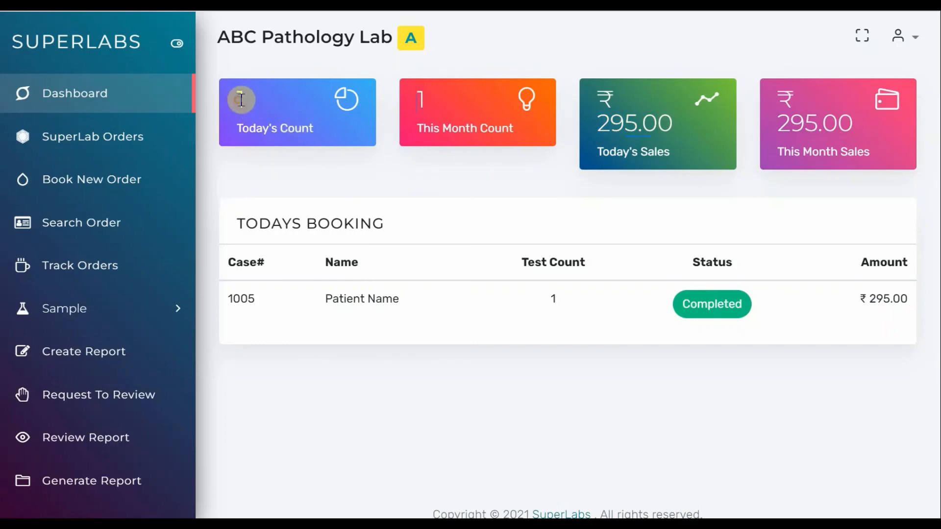
pyautogui.moveTo(218, 32); pyautogui.dragTo(392, 43)
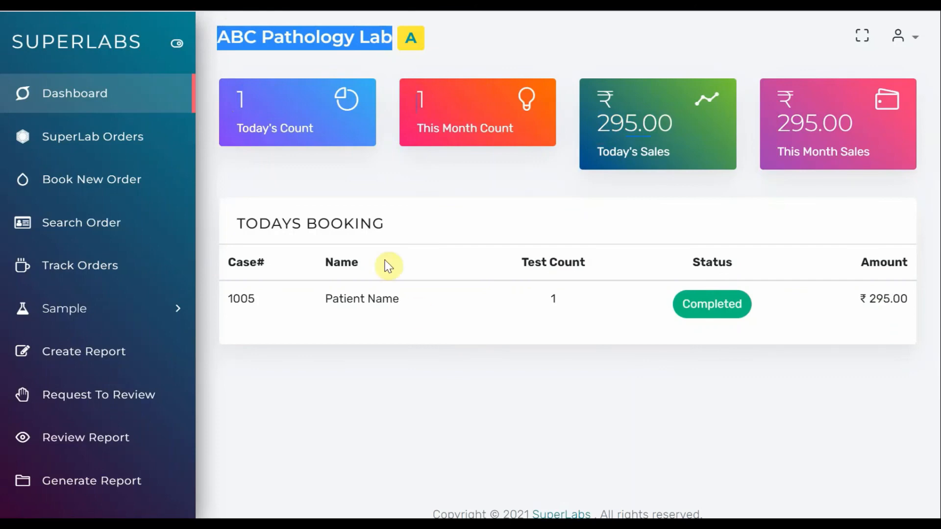
pyautogui.click(413, 218)
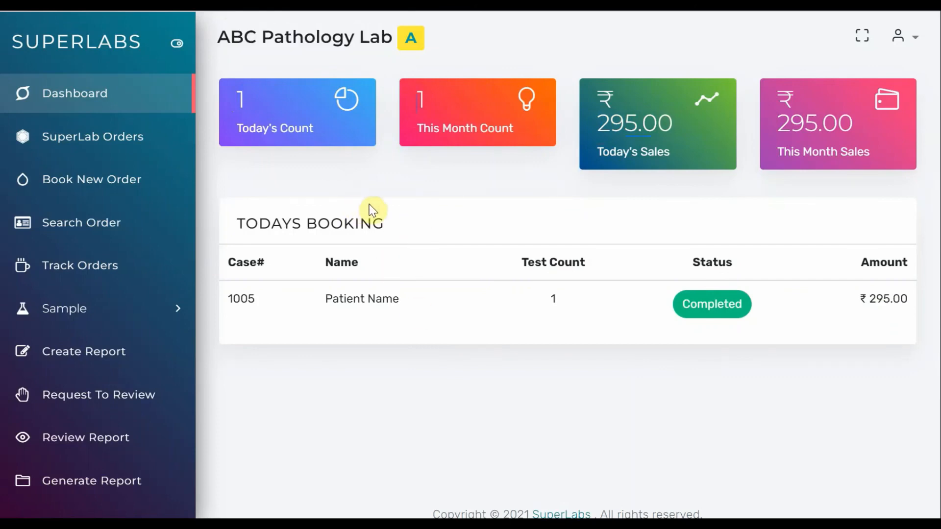
# Open the admin area of ABC Pathology Lab
pyautogui.click(408, 41)
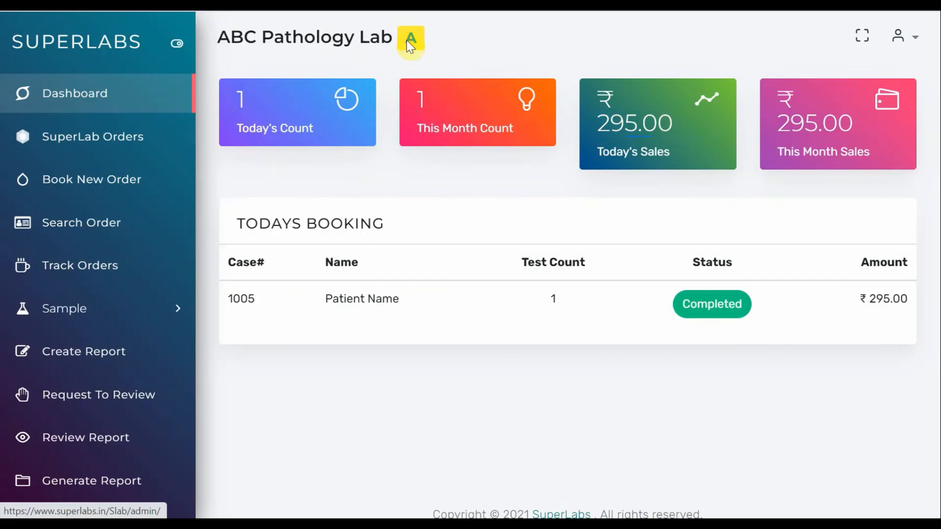